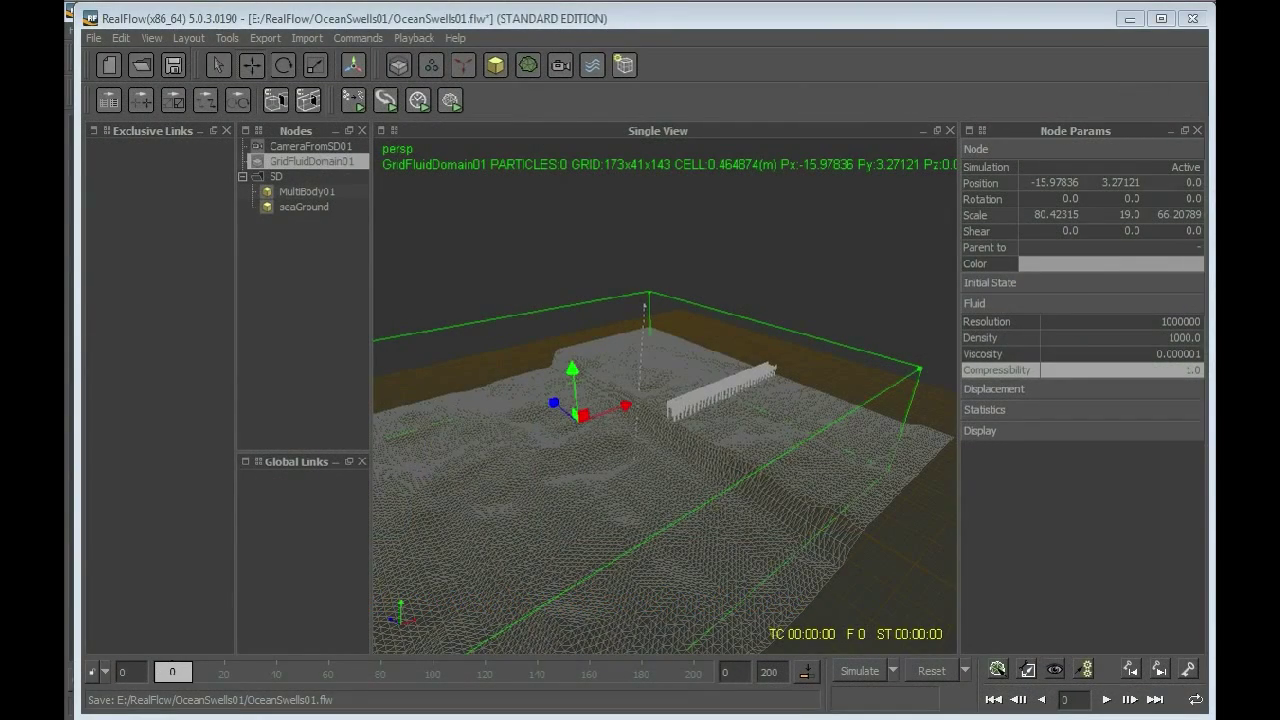
Examine the available emitter types and how the grid fluid domain encloses the seaGround mesh.
alt+drag(640, 450, 690, 463)
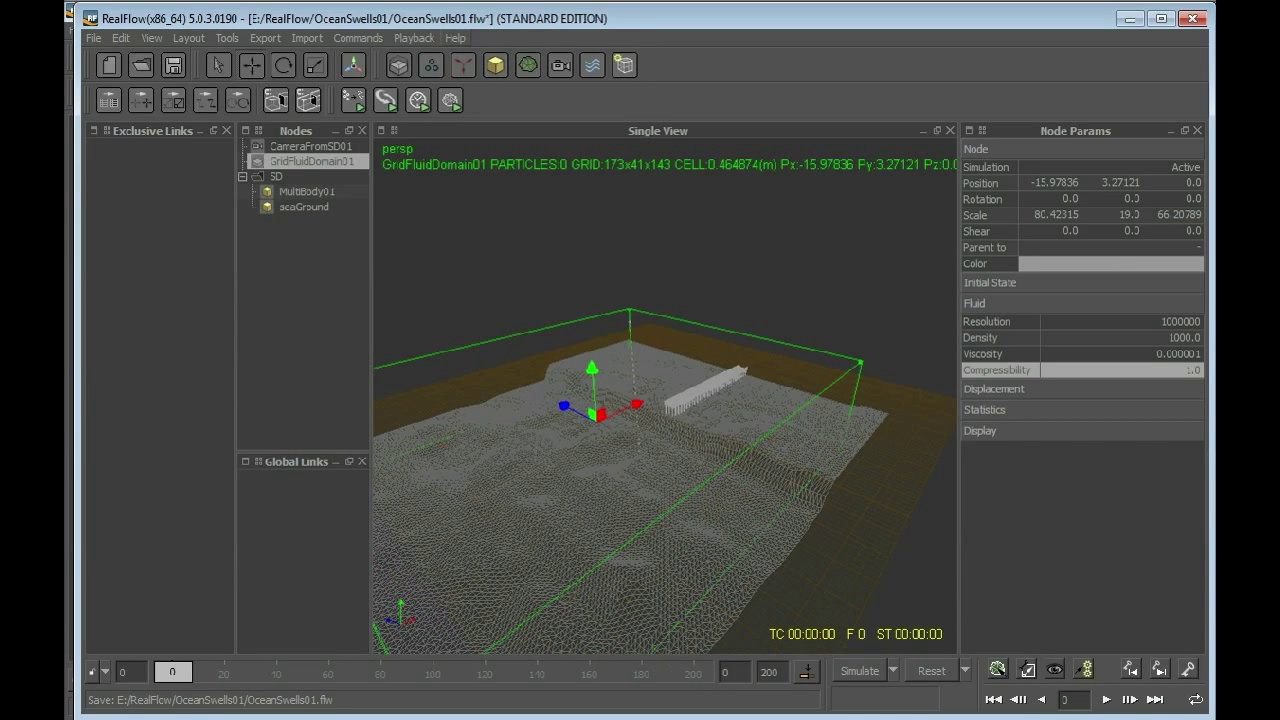
click(431, 65)
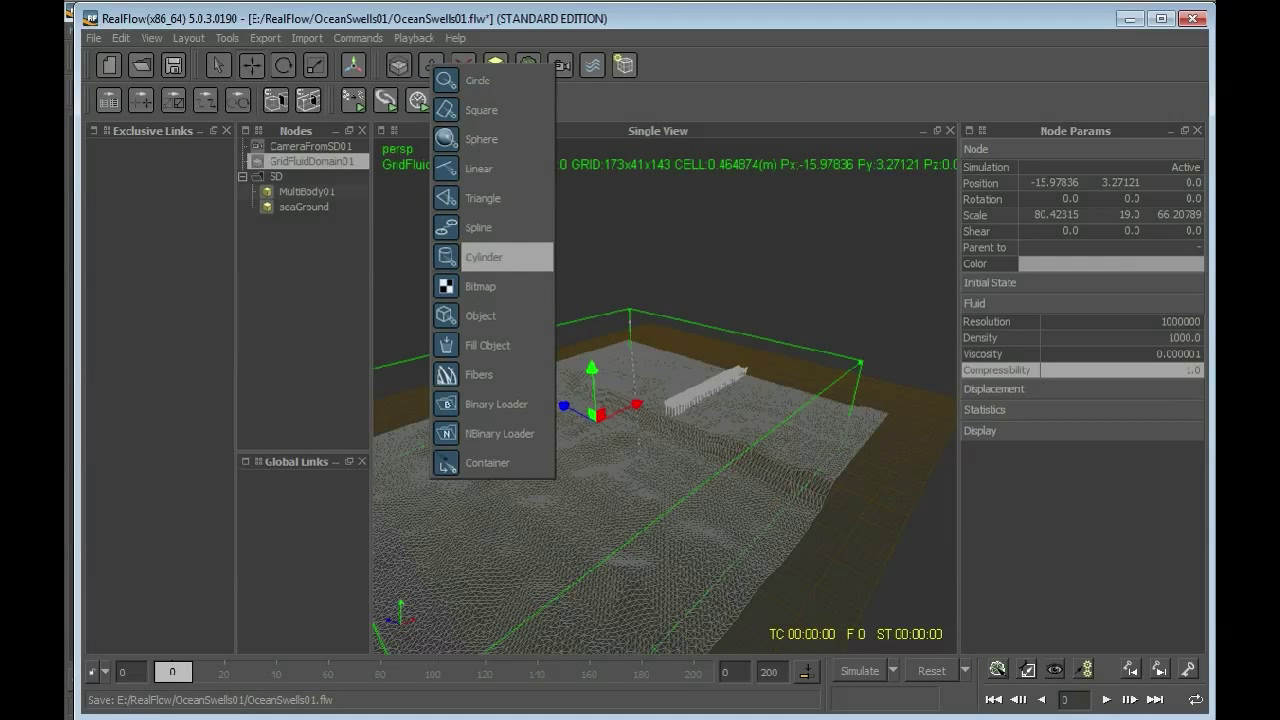
key(Escape)
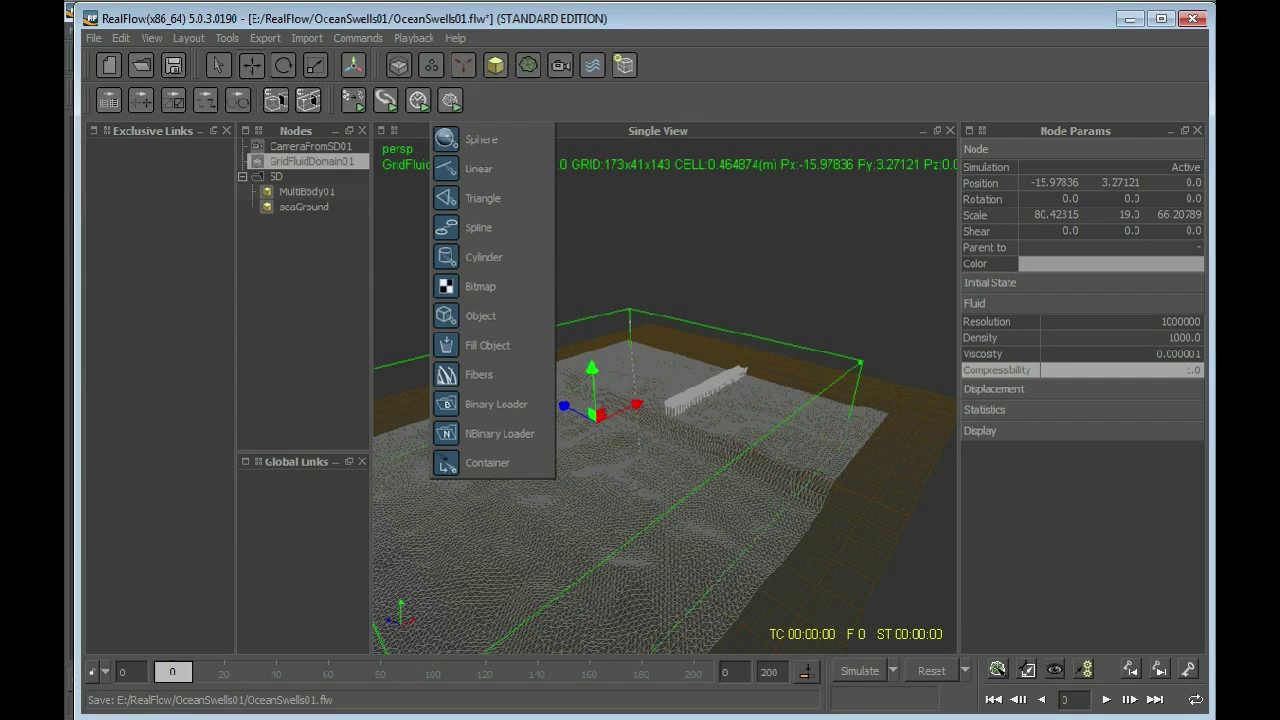
click(303, 206)
ctrl+click(311, 161)
alt+drag(520, 340, 600, 318)
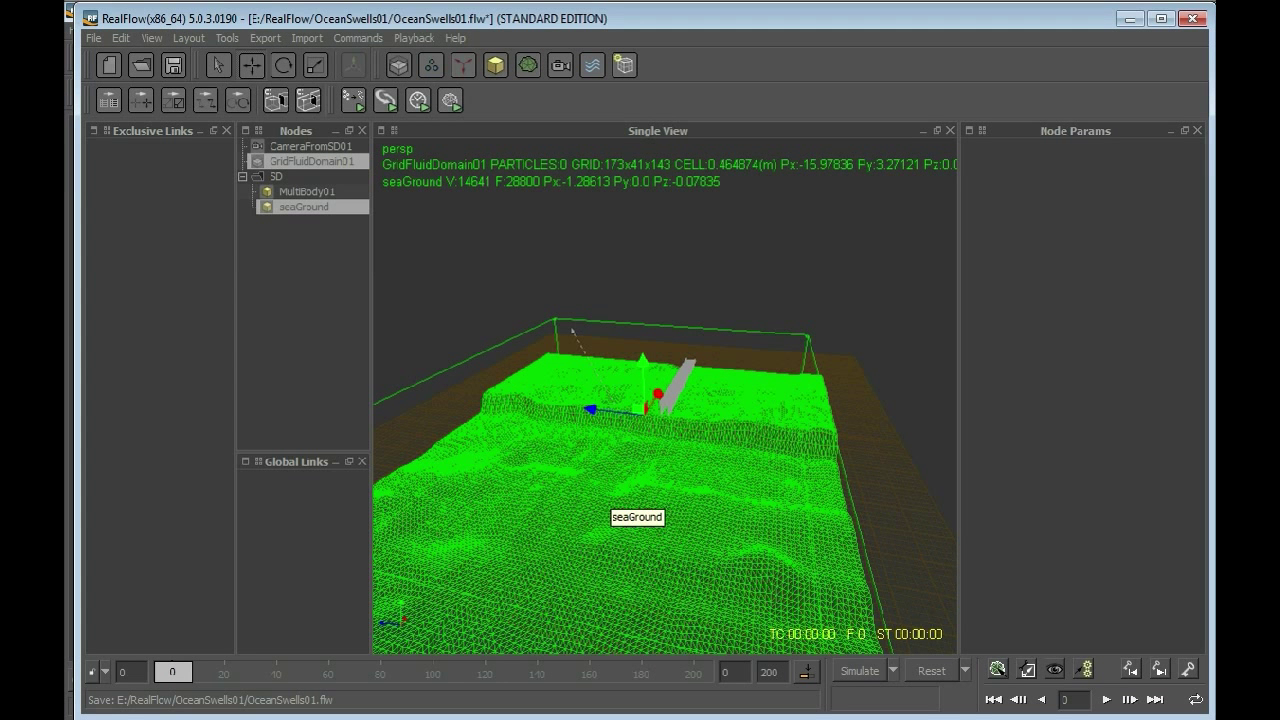
click(608, 488)
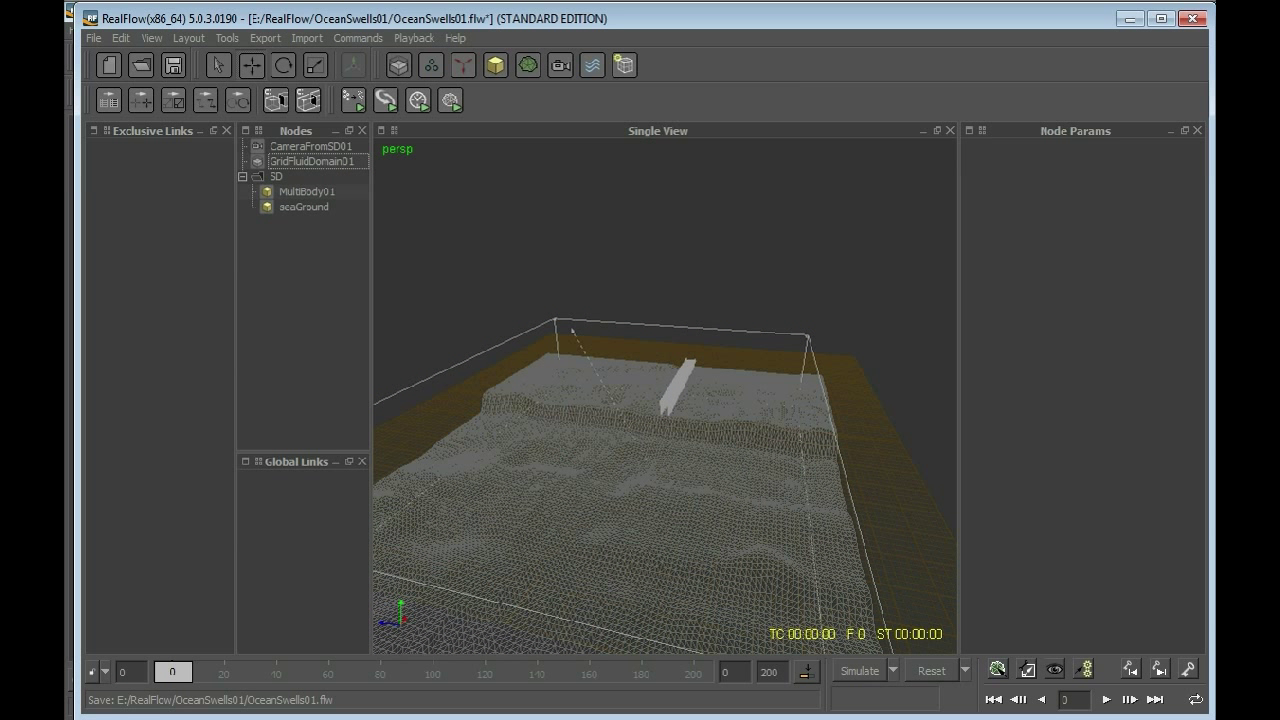
alt+drag(541, 402, 577, 446)
scroll(500, 432, down, 3)
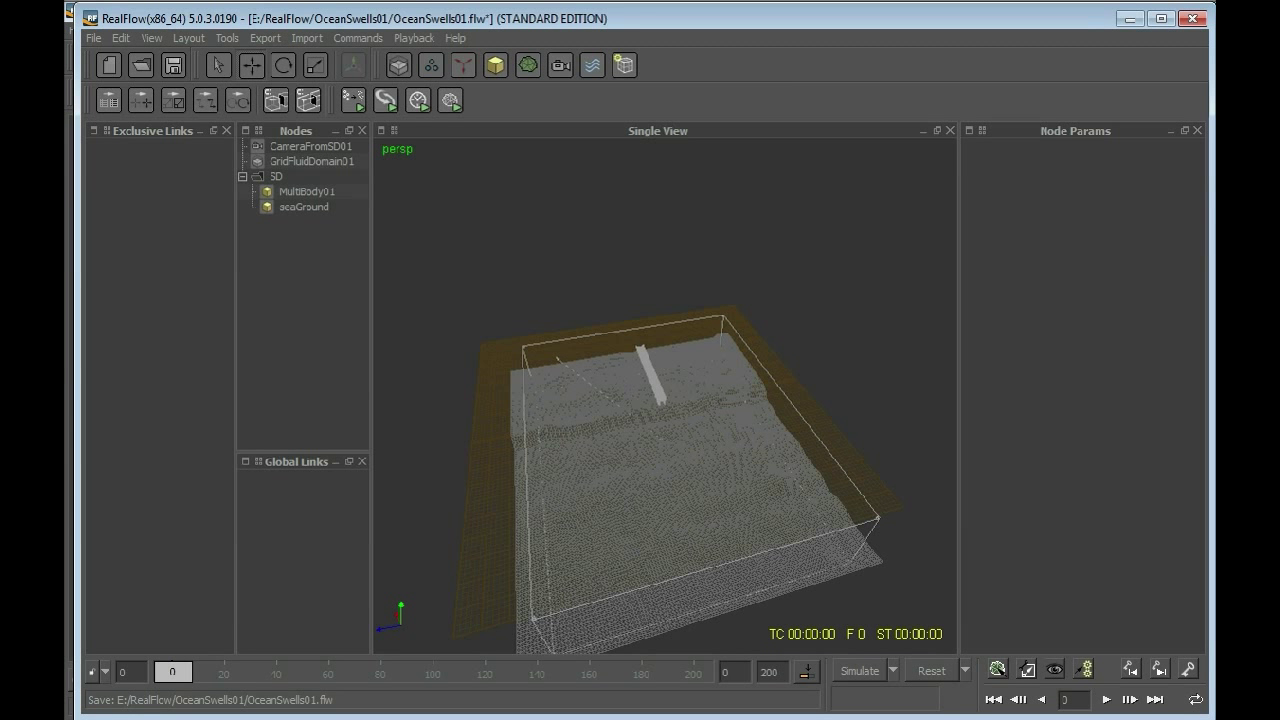
alt+drag(655, 517, 700, 517)
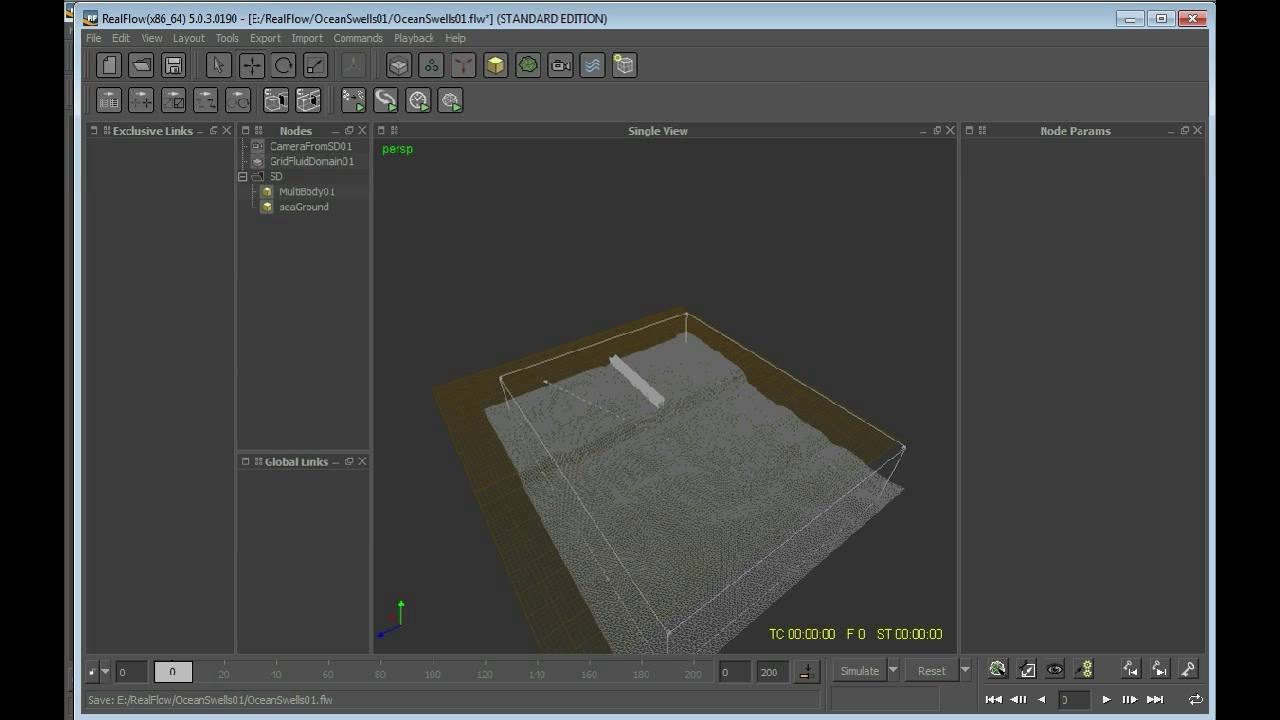
Add a cube object to the scene.
click(495, 65)
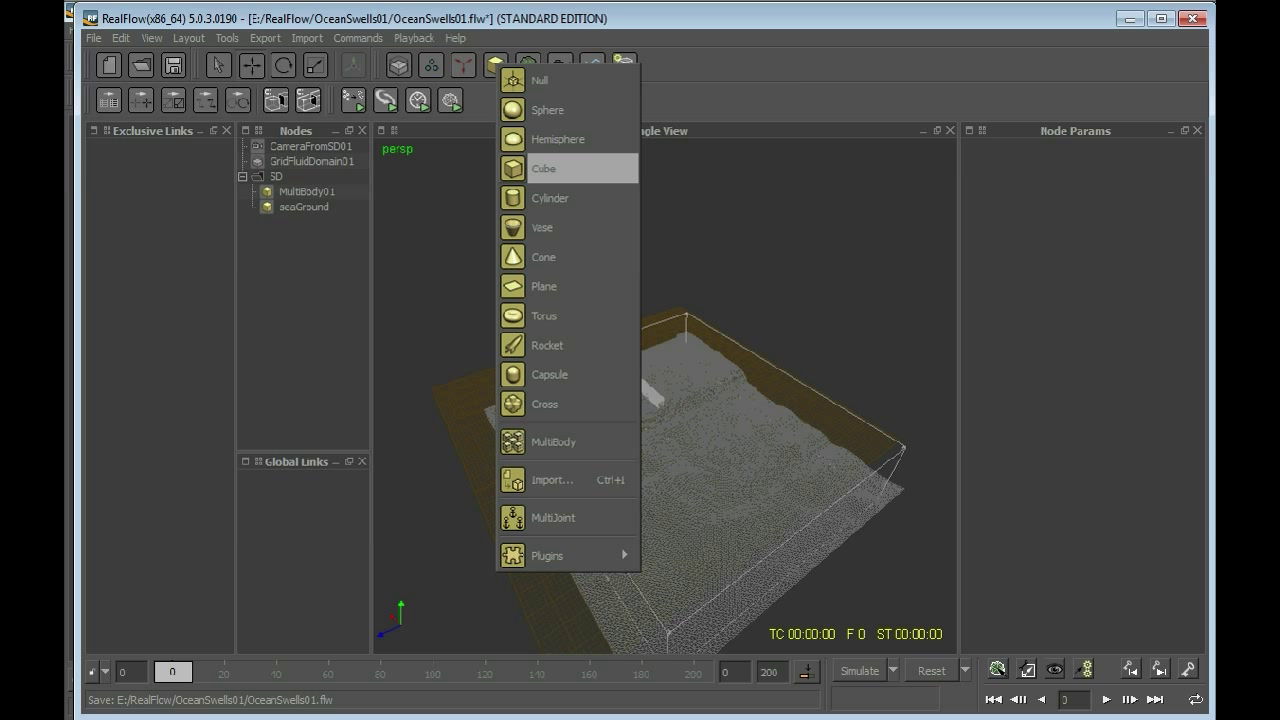
click(565, 168)
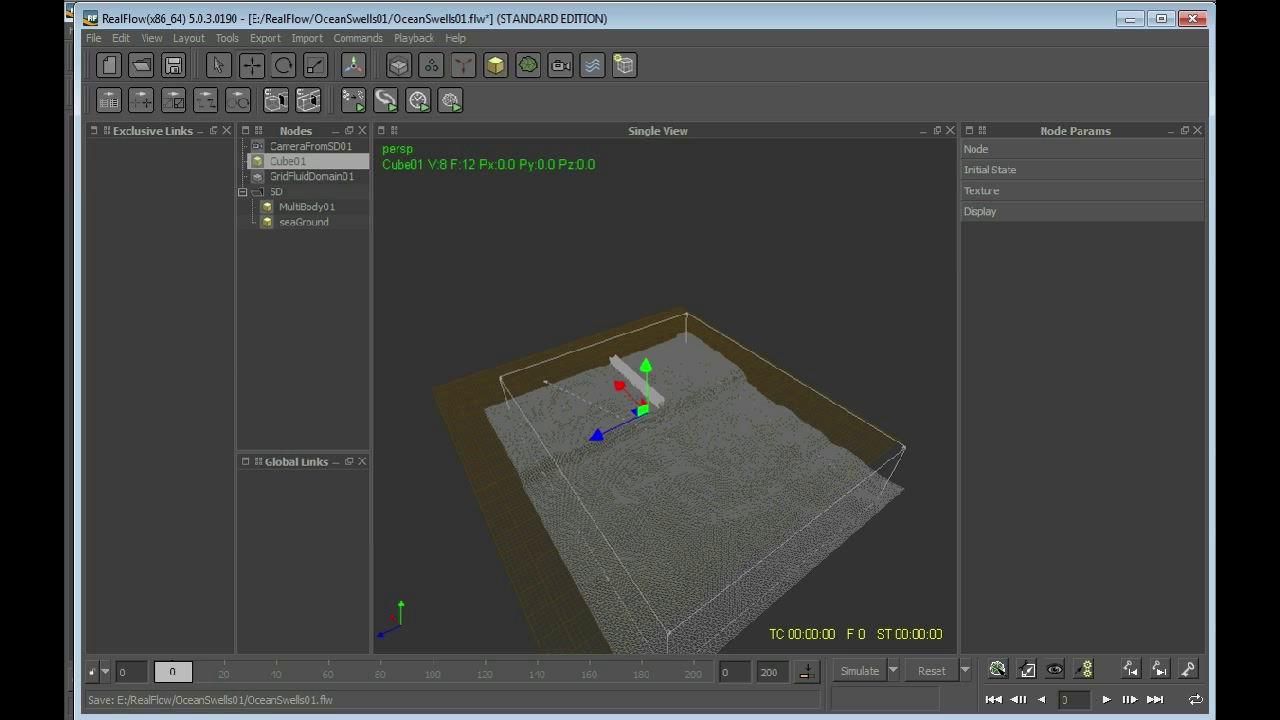
scroll(665, 395, up, 5)
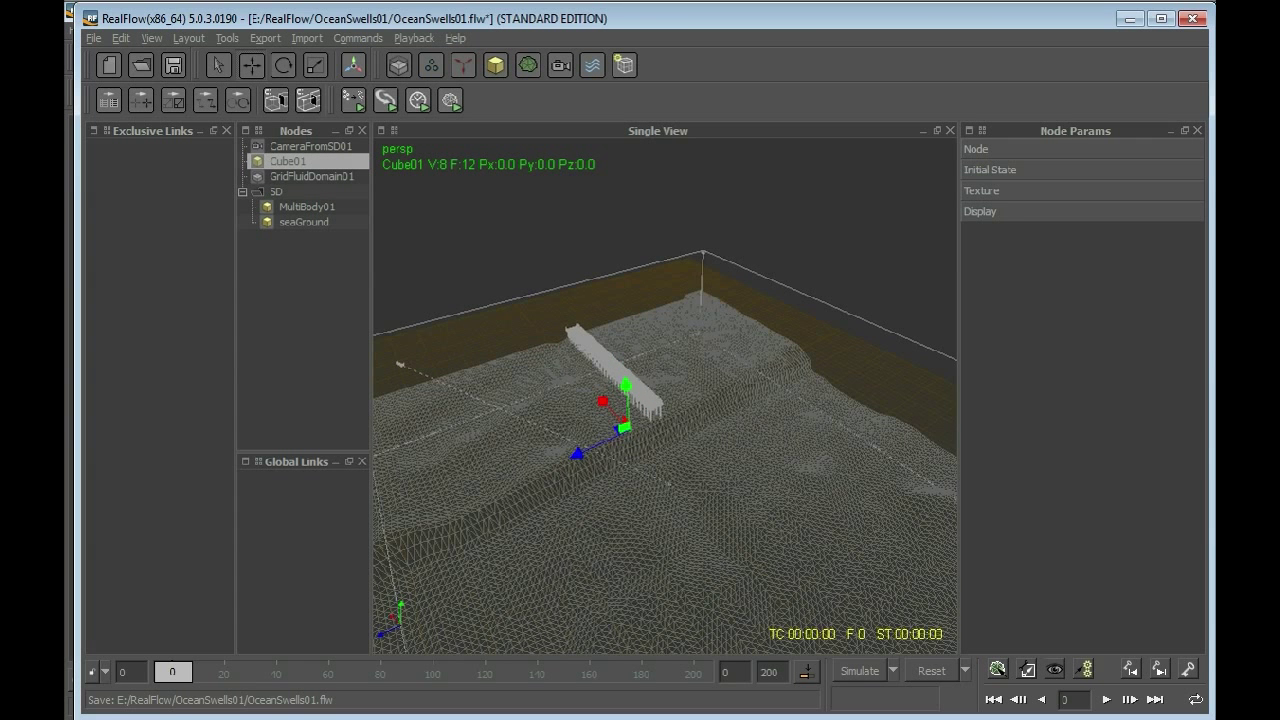
alt+drag(640, 420, 710, 418)
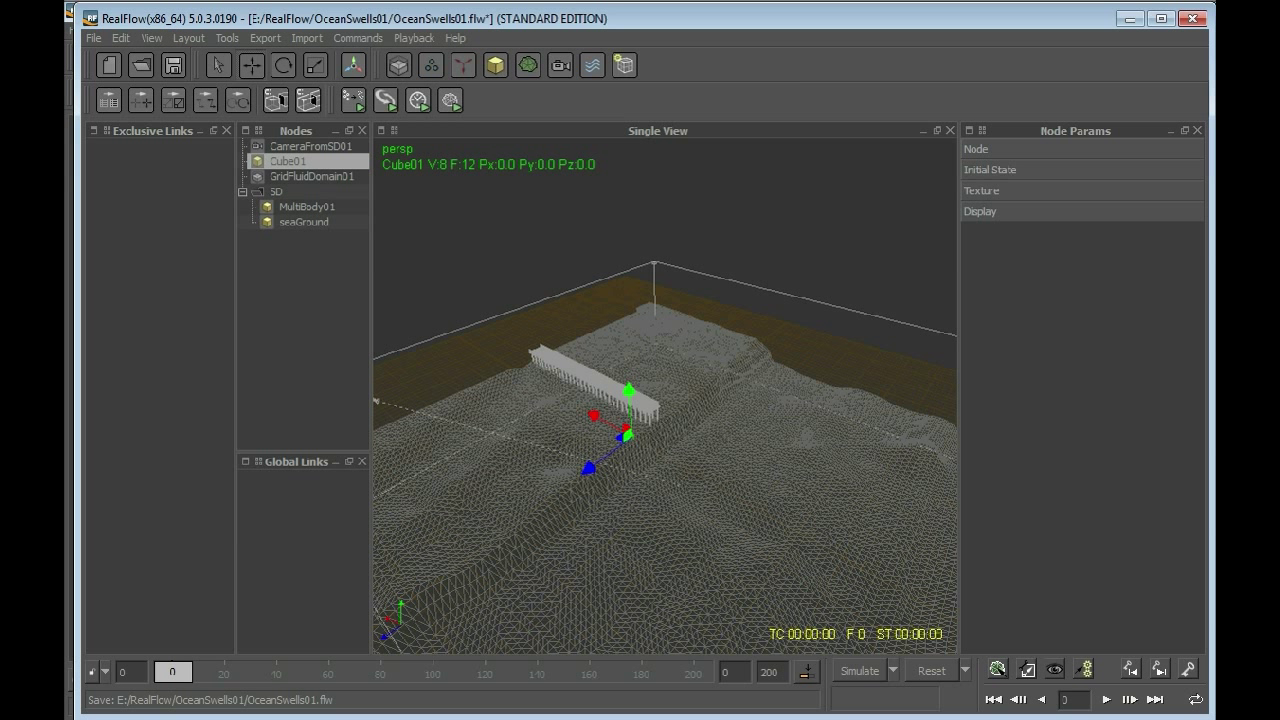
Set the cube's X scale to 98.8 in its node parameters.
click(1040, 149)
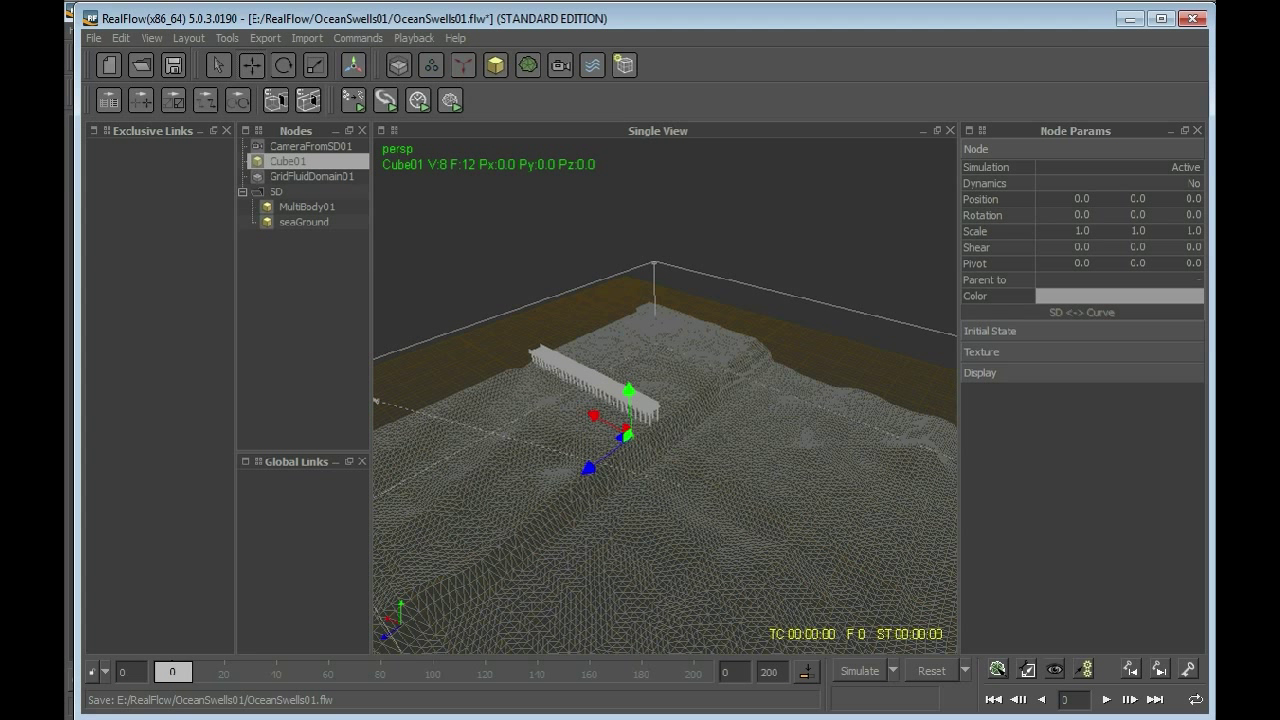
double_click(1082, 231)
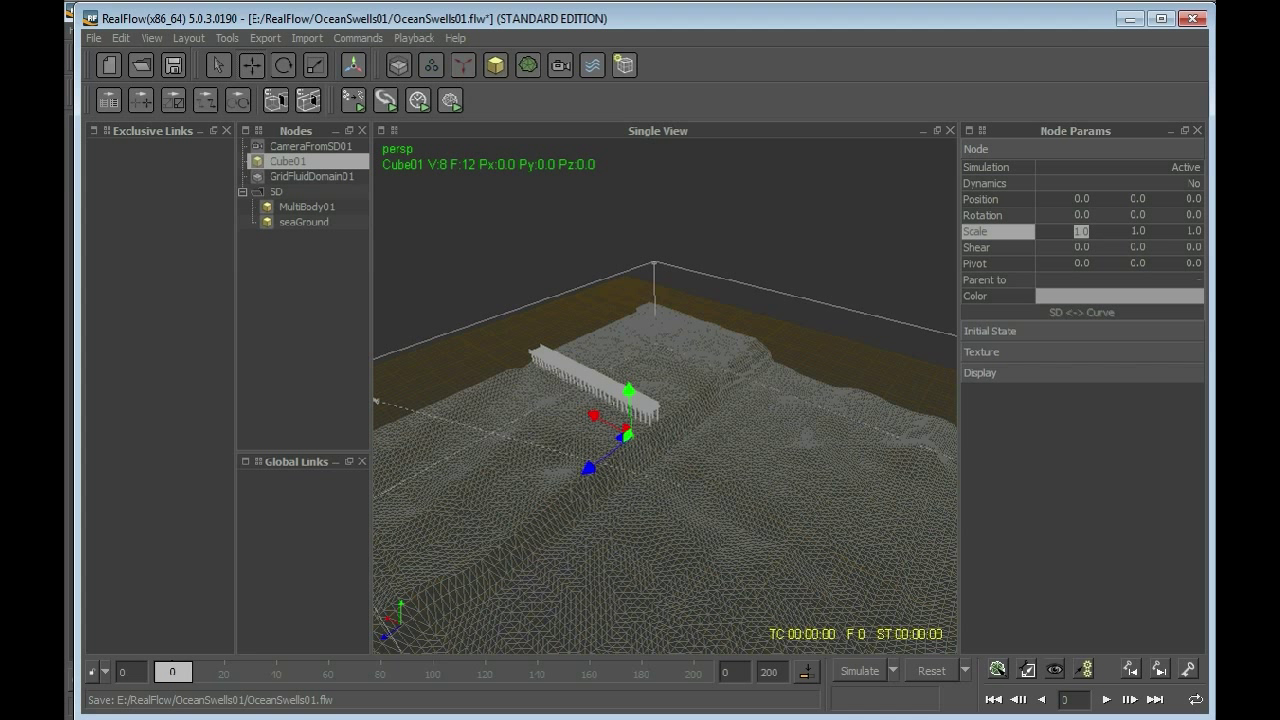
text(98)
key(Return)
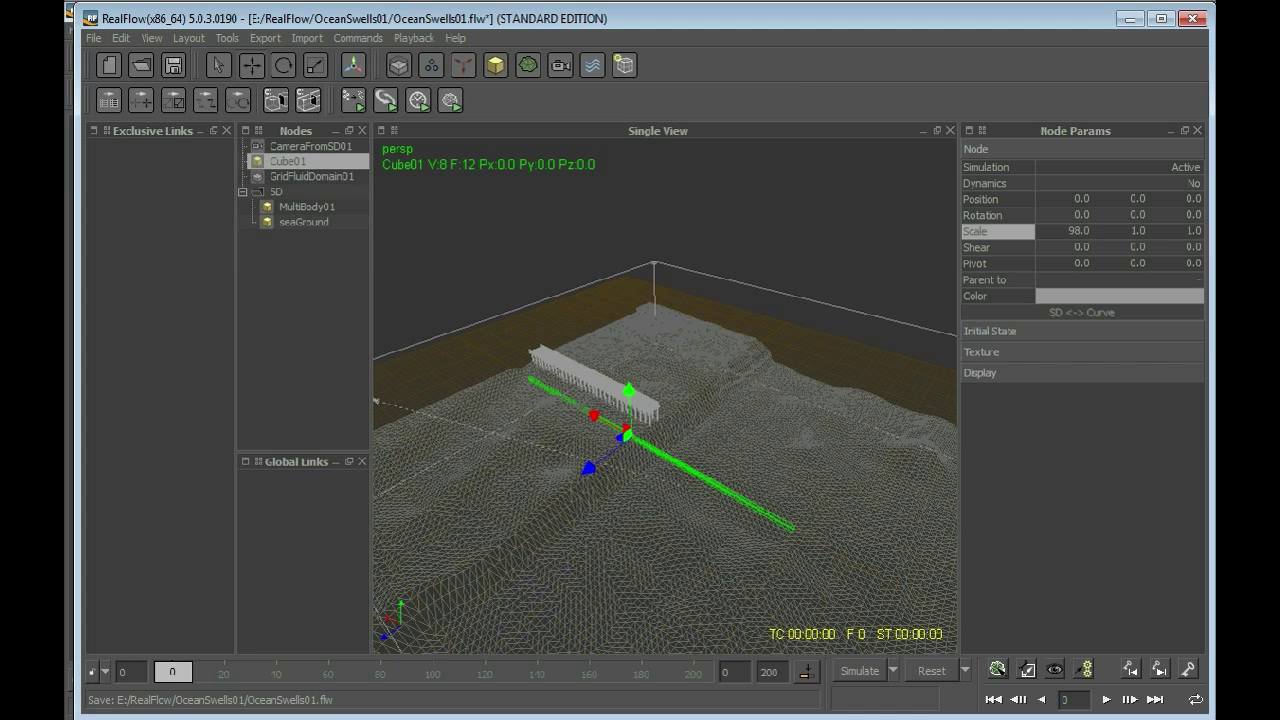
double_click(1138, 231)
double_click(1079, 231)
text(98.8)
key(Return)
Set the cube's Y scale to 5.81 and its Z scale to 130.35.
double_click(1138, 231)
text(5.31)
key(Return)
double_click(1194, 231)
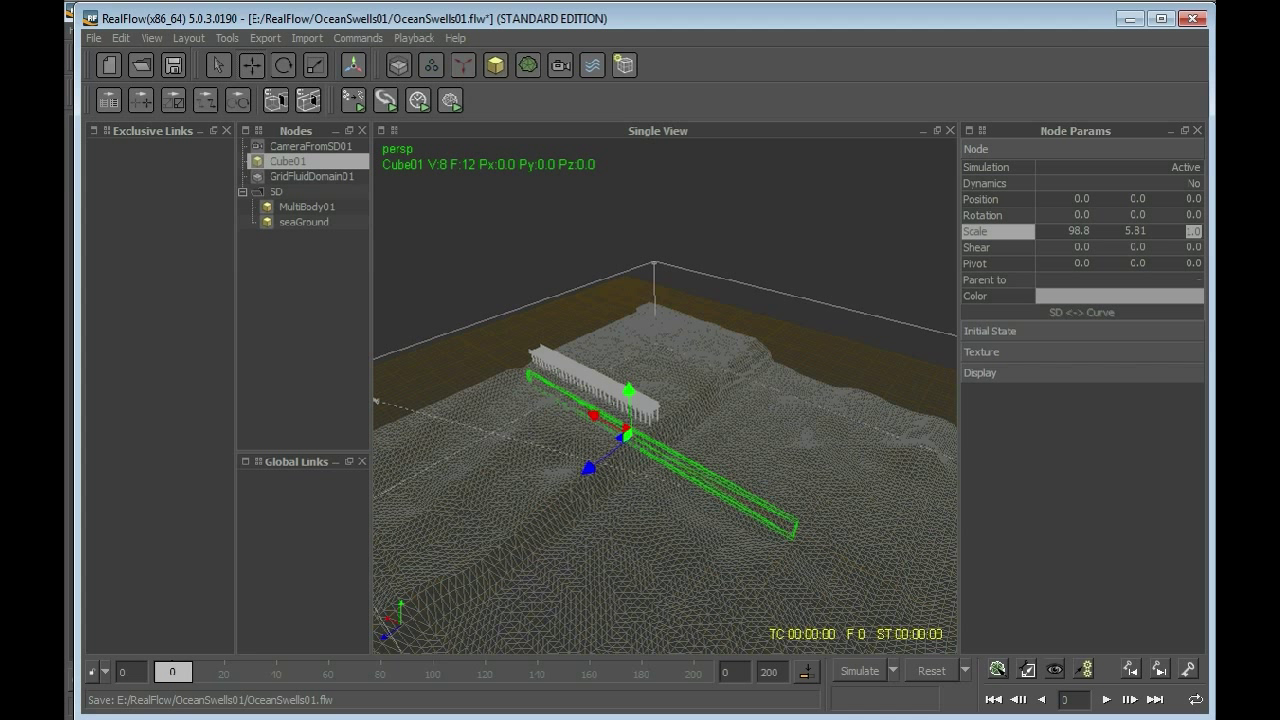
text(130.35)
key(Return)
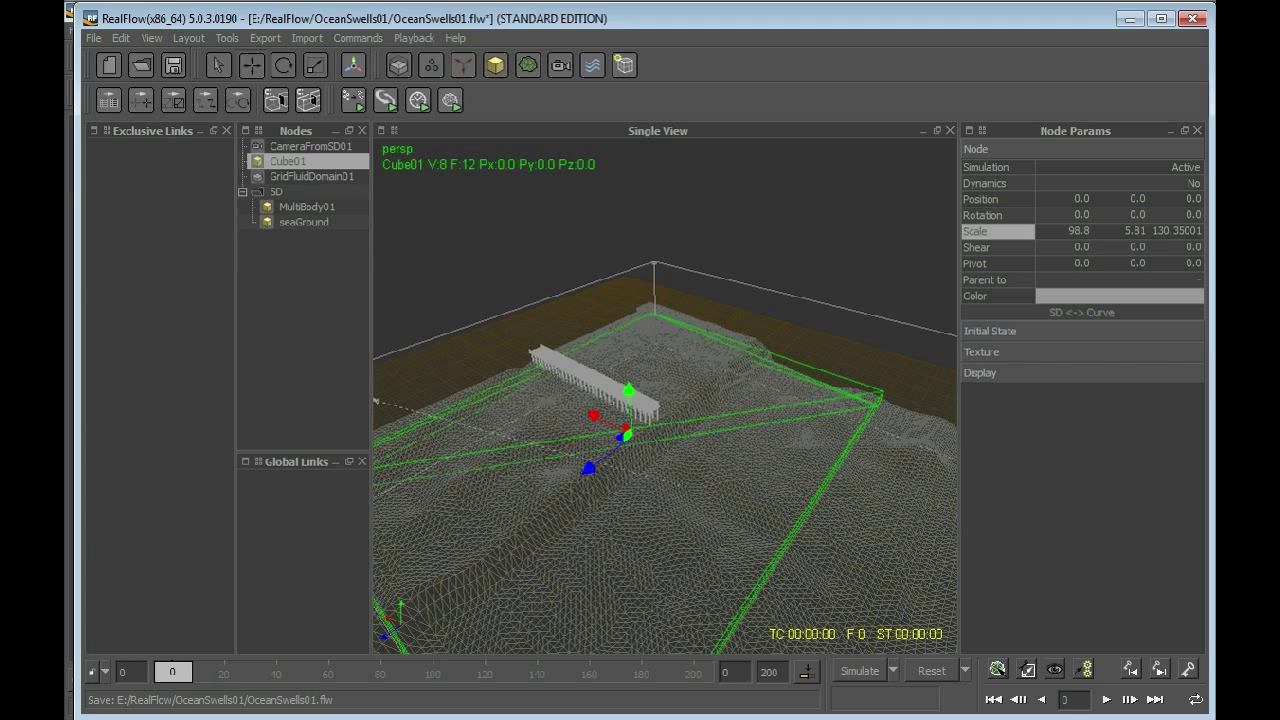
Move the cube along X, away from the pier, to about -28.16.
scroll(665, 395, down, 2)
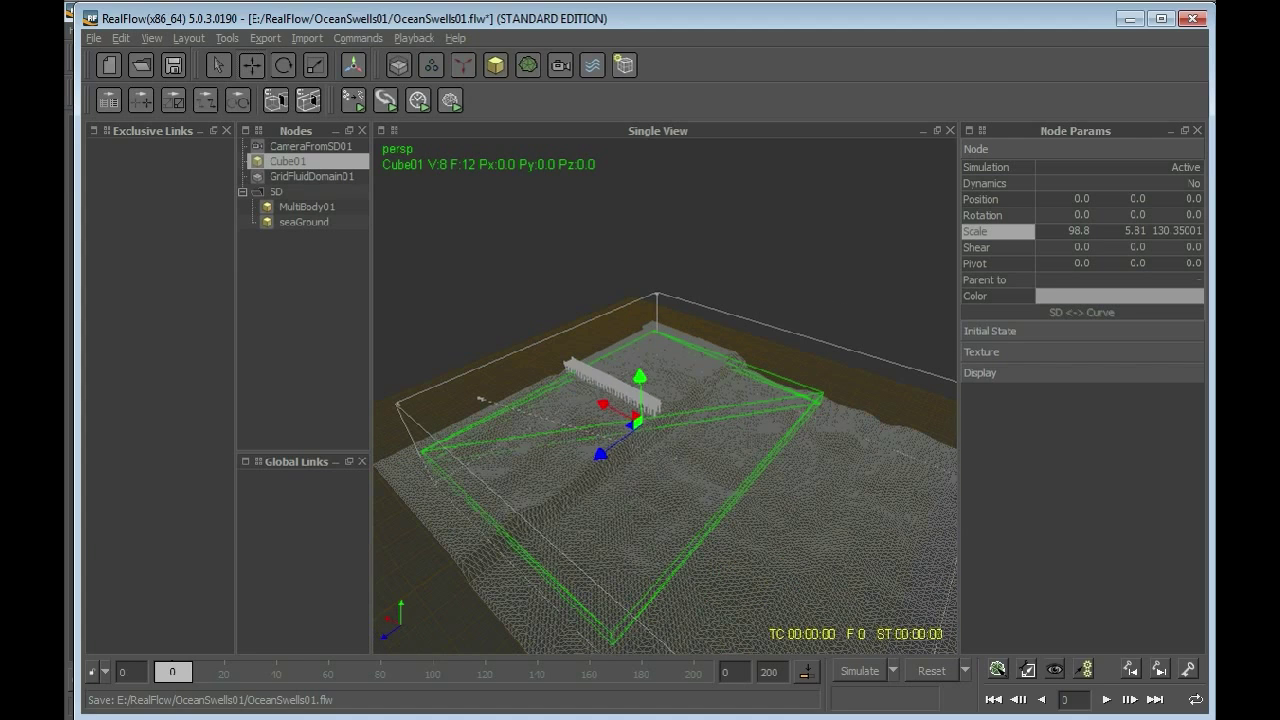
alt+drag(665, 395, 530, 460)
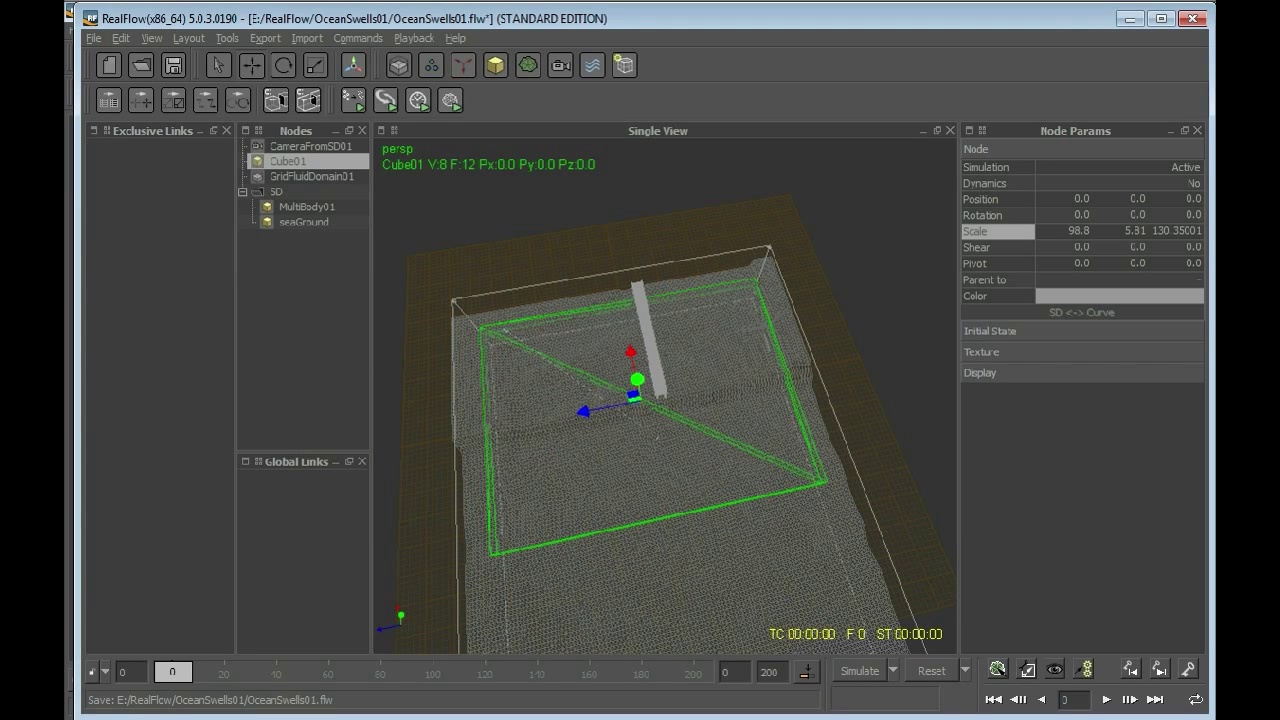
drag(630, 356, 658, 480)
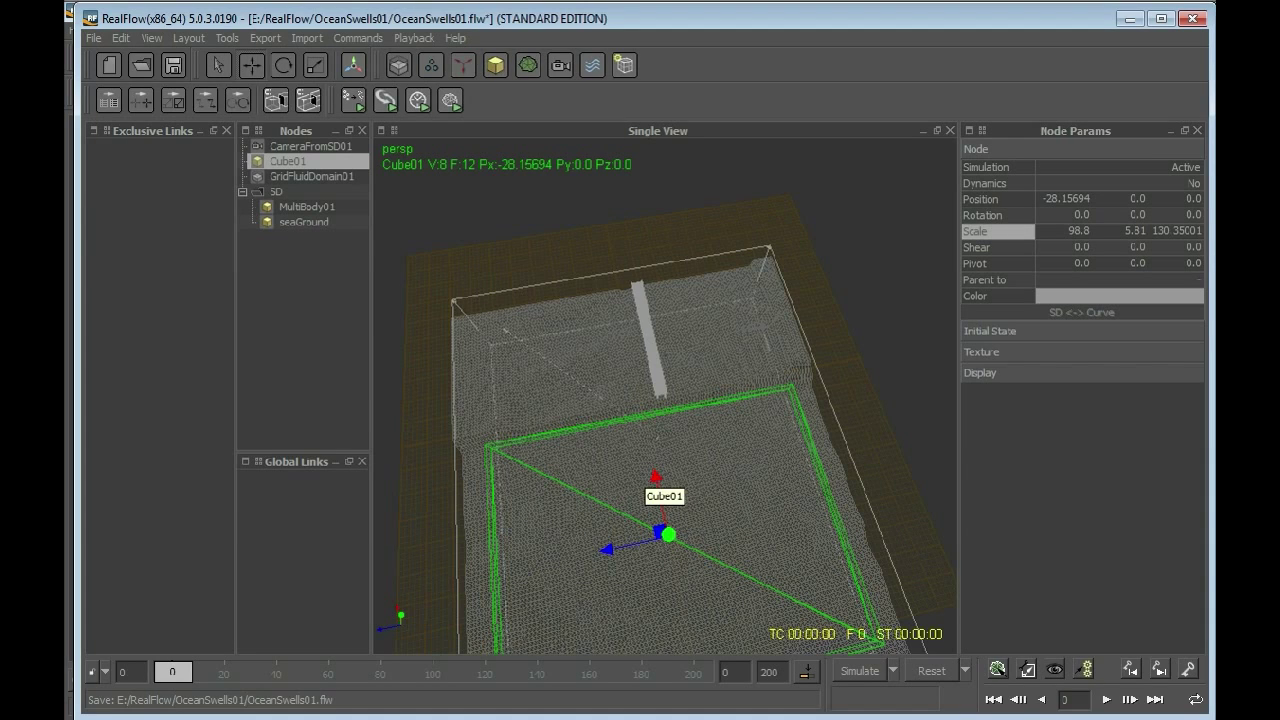
Inspect the cube's placement over the sea ground and inside the fluid domain from several angles.
alt+drag(657, 480, 800, 362)
alt+drag(669, 552, 671, 568)
alt+drag(690, 460, 610, 525)
scroll(665, 480, down, 3)
alt+drag(676, 495, 650, 447)
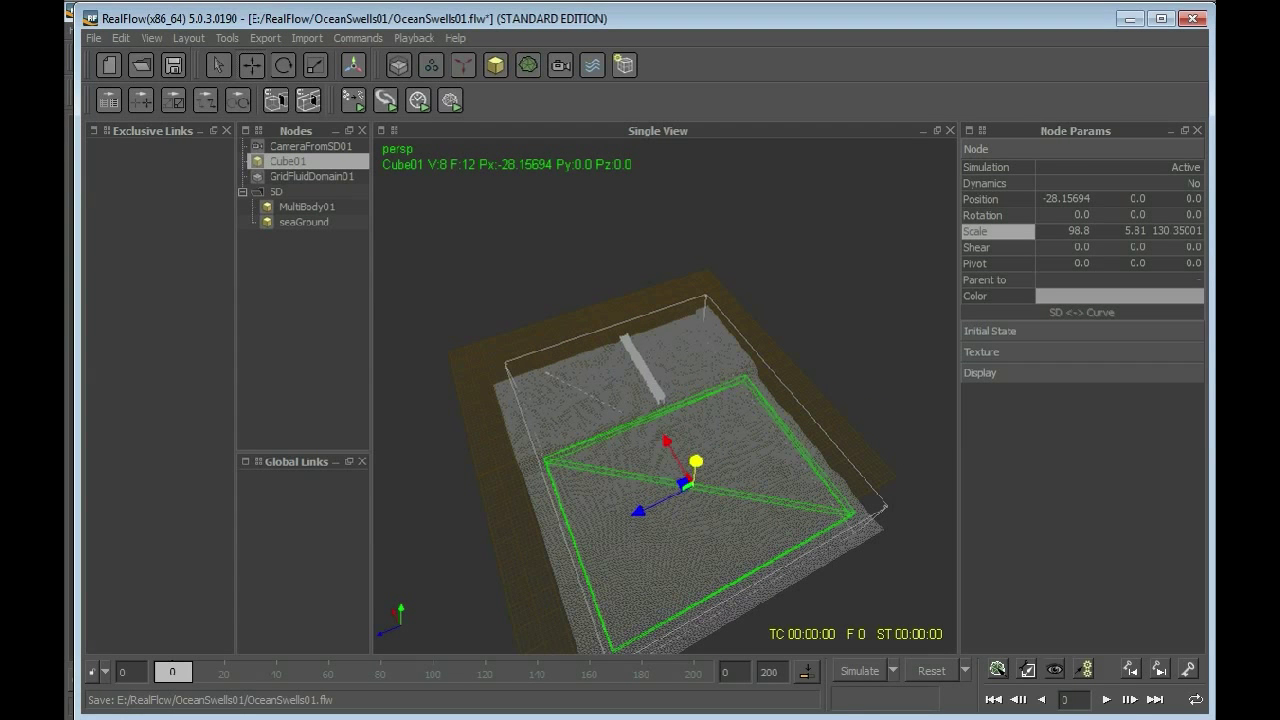
scroll(684, 490, up, 2)
alt+drag(690, 490, 520, 464)
alt+drag(566, 509, 546, 510)
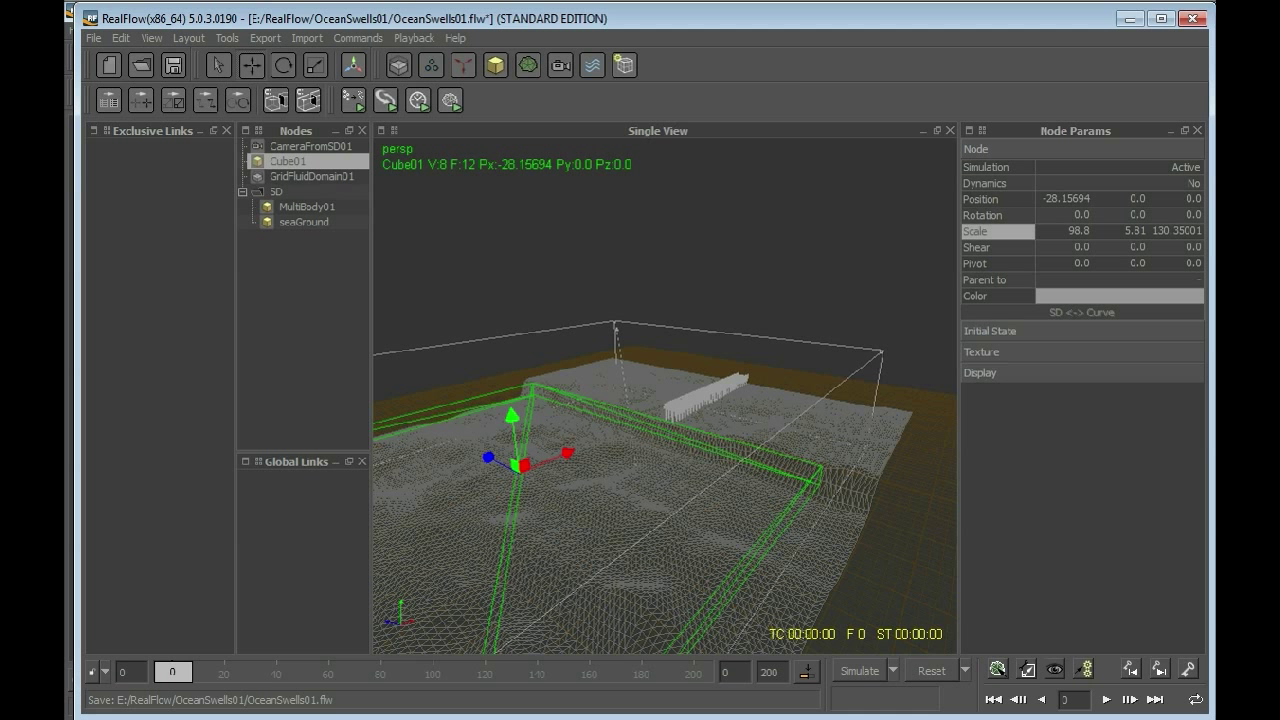
scroll(698, 506, down, 3)
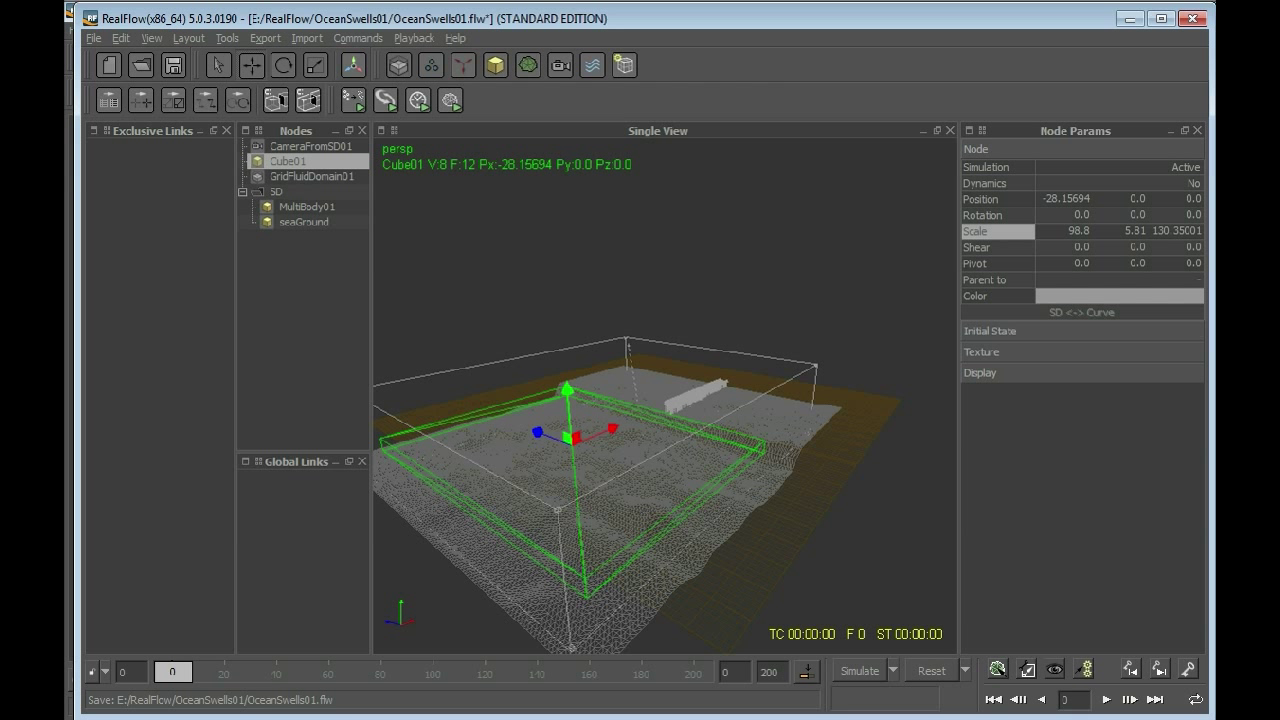
alt+drag(690, 490, 572, 384)
alt+drag(665, 405, 665, 398)
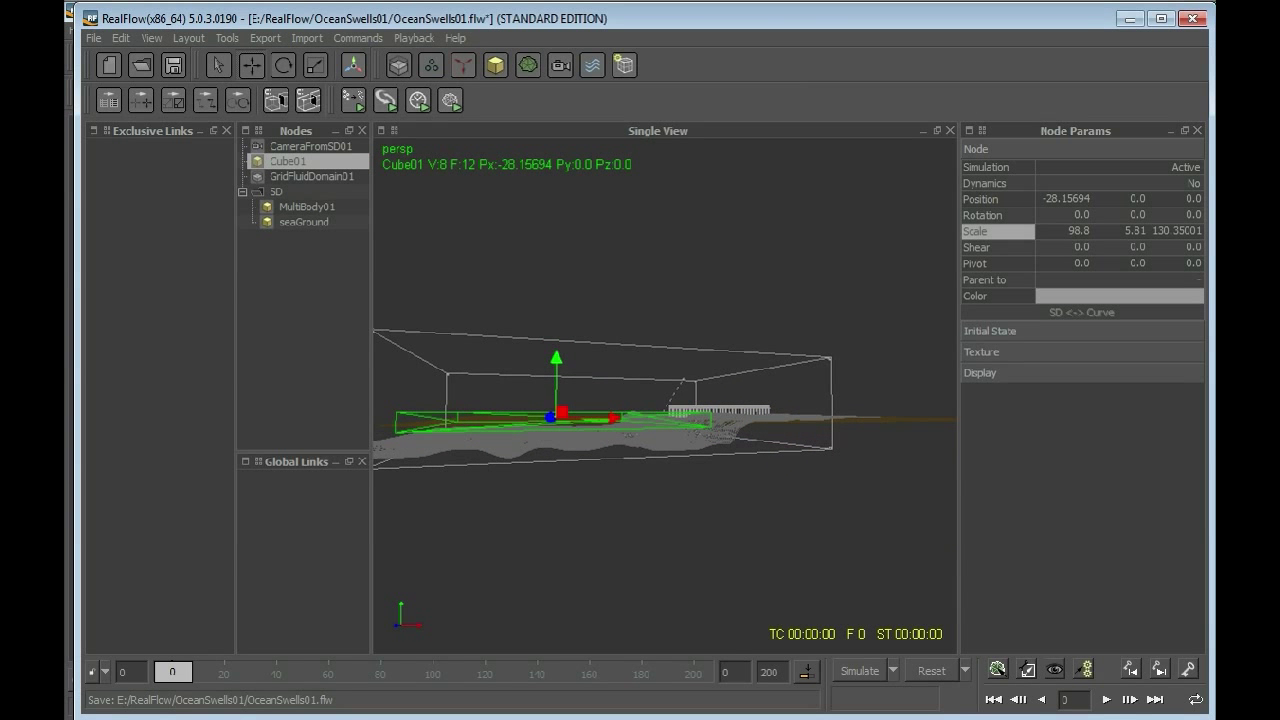
Lower the cube slightly in the front view and set its Y position to -0.33.
key(2)
drag(581, 314, 581, 319)
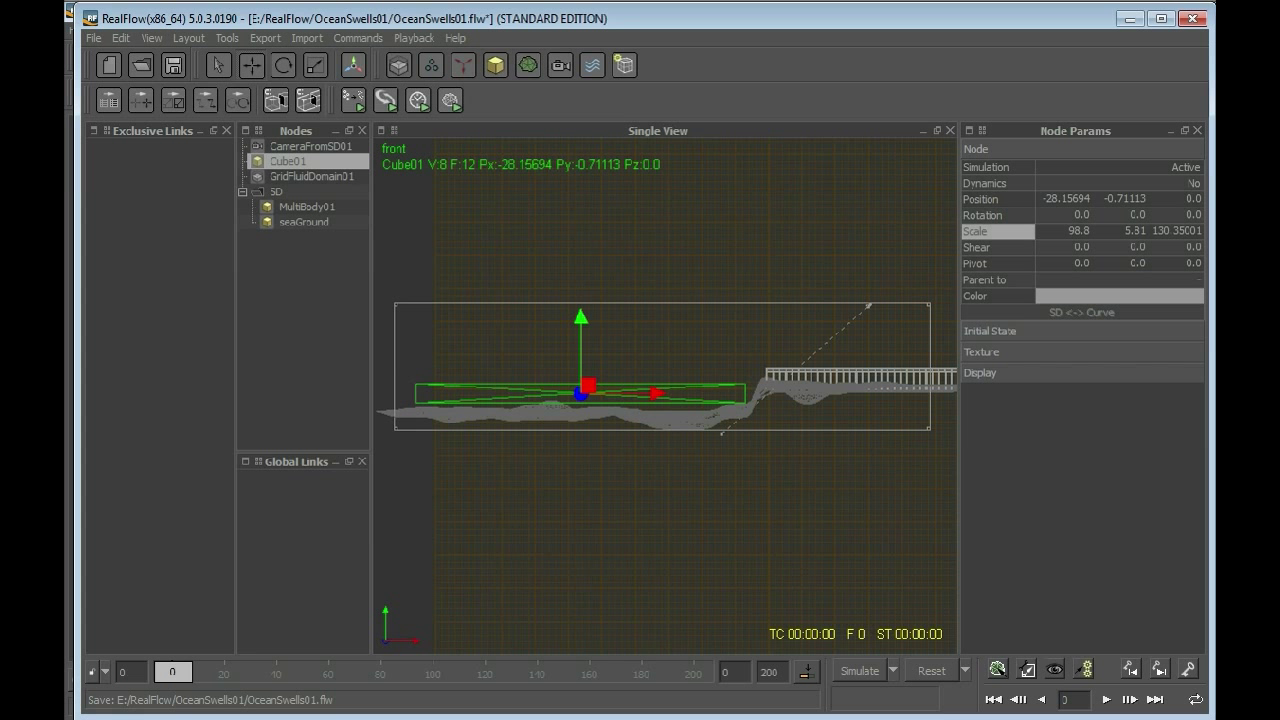
double_click(1125, 199)
text(-0.33)
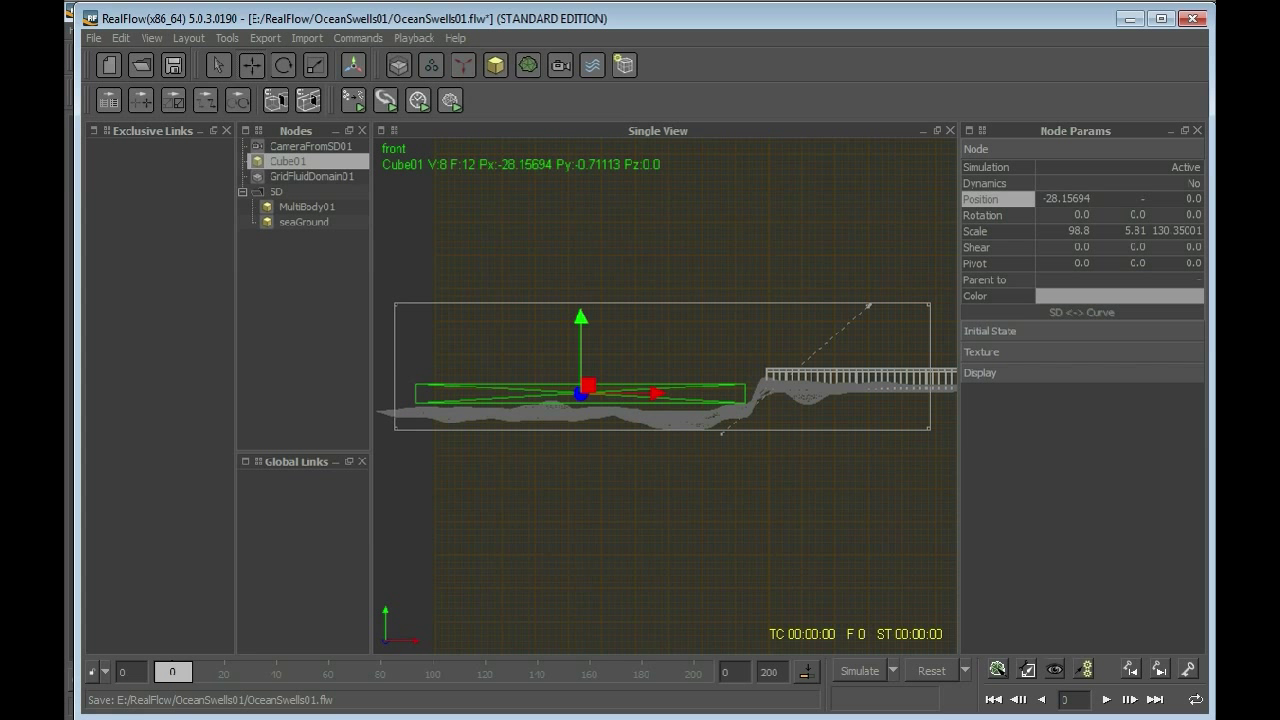
key(Return)
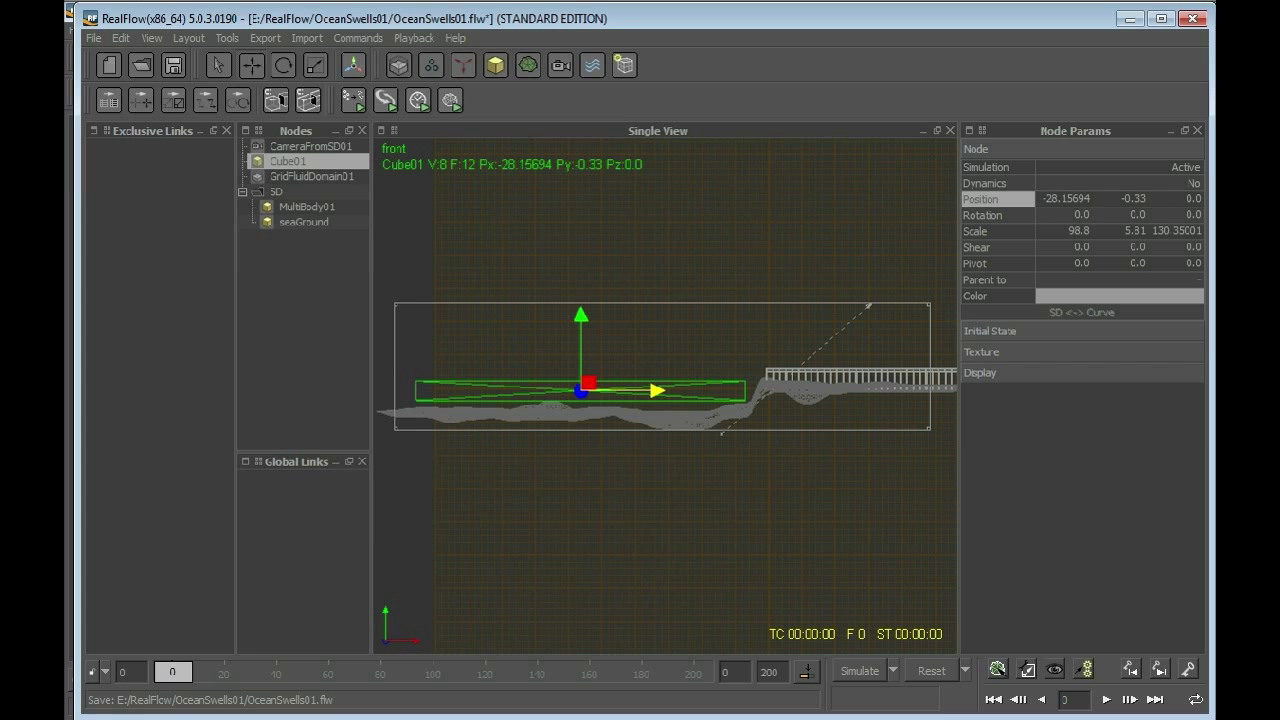
Shift the cube toward the slope below the pier and set its X position to -26.64.
drag(651, 391, 663, 391)
click(1066, 199)
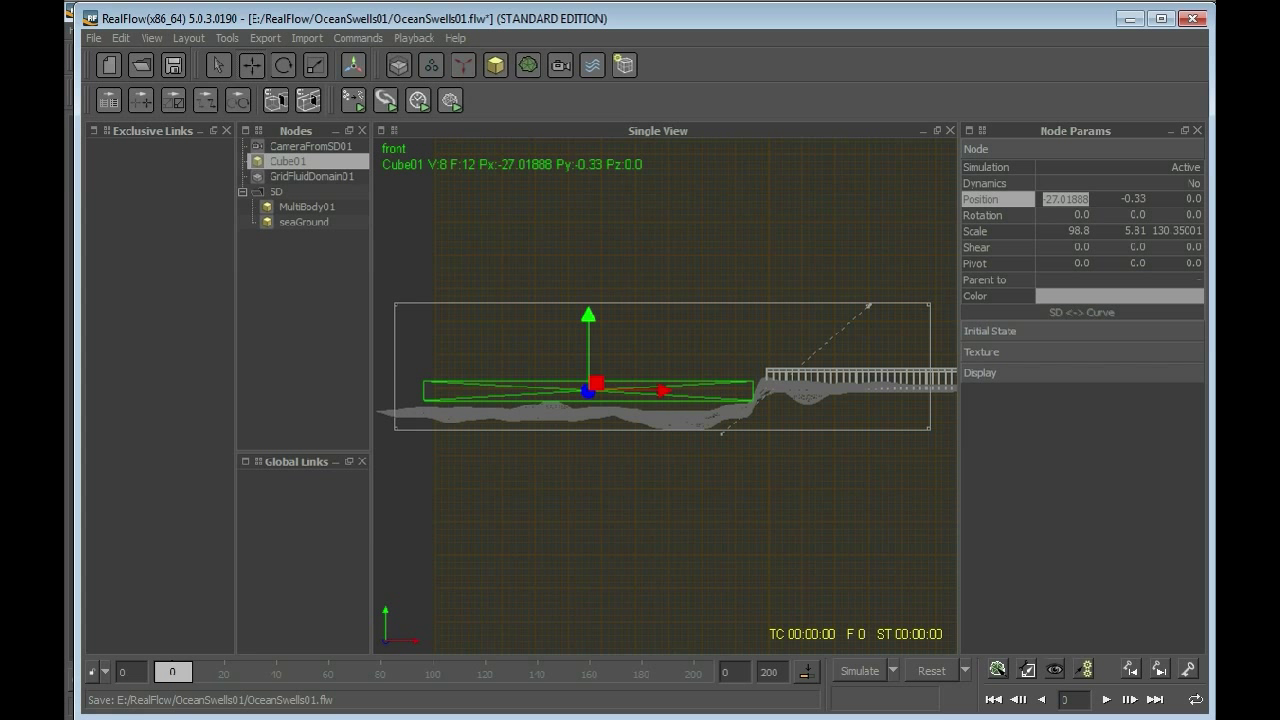
text(-26)
key(Return)
text(.64)
key(Return)
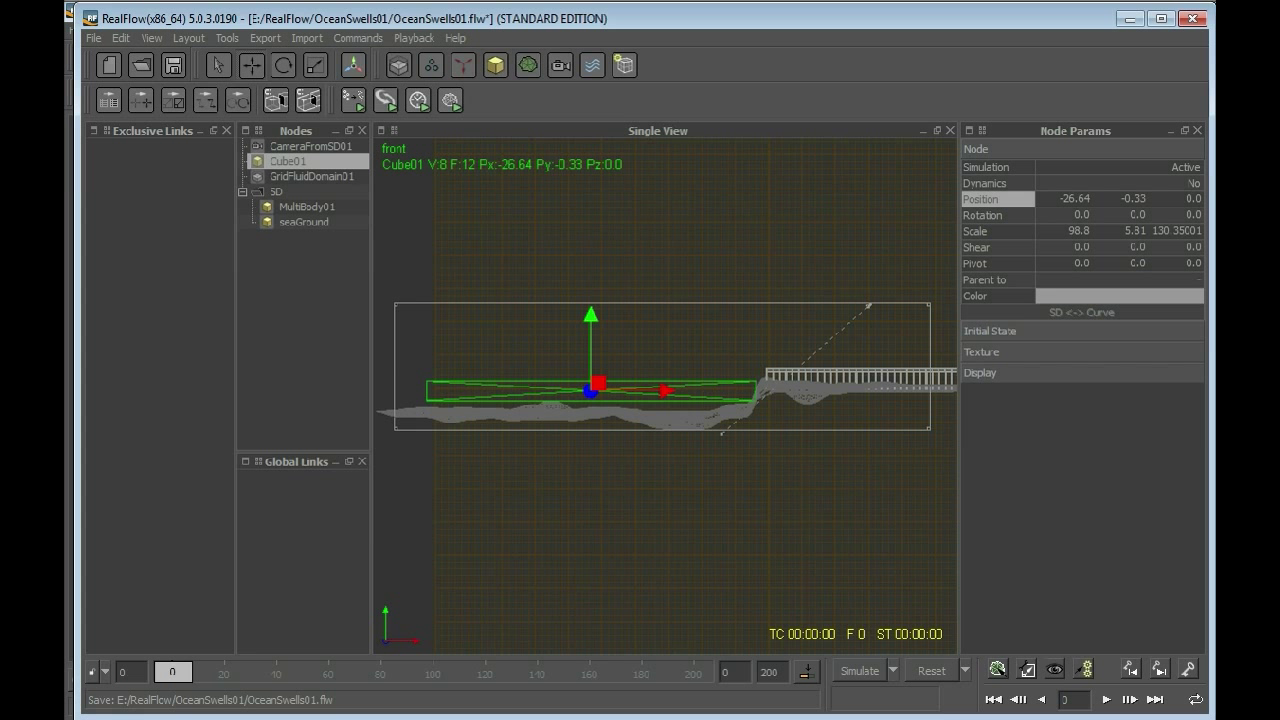
Duplicate the cube and select the copy.
right_click(300, 162)
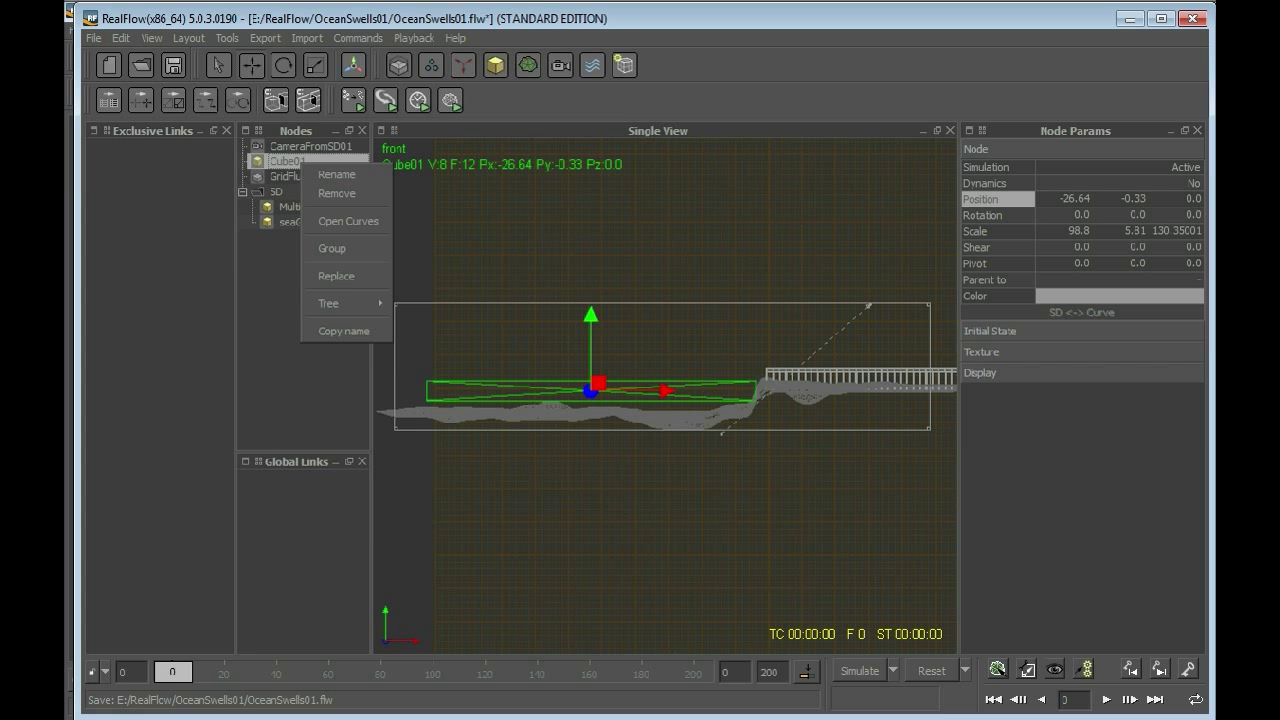
click(337, 175)
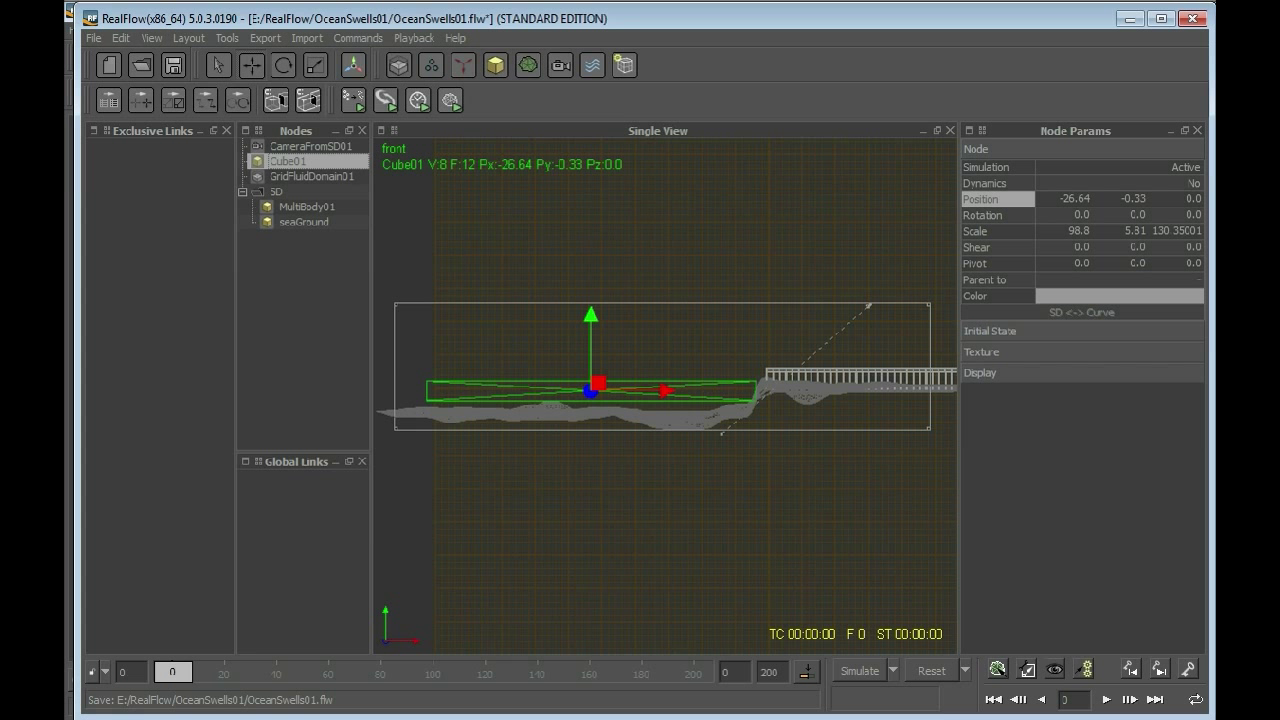
key(ctrl+v)
click(288, 176)
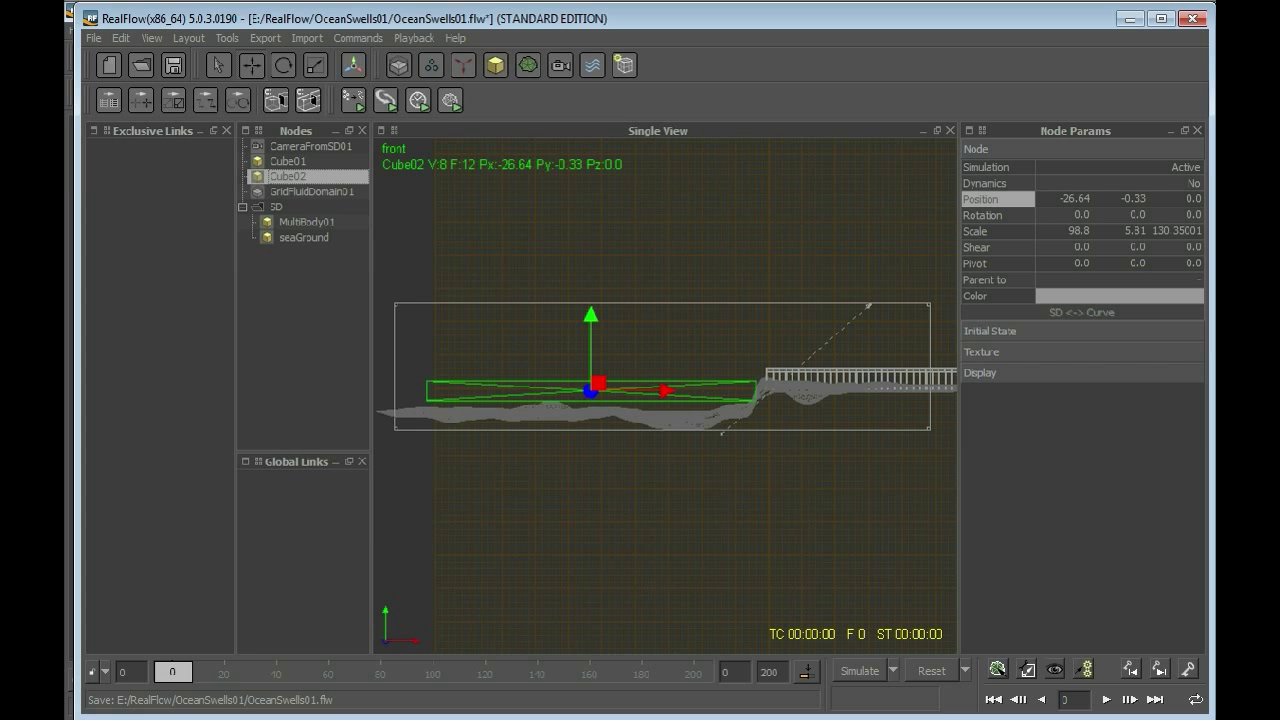
Scale the copied cube to 2.51 in X and 6.38 in Y, and move it along X to about -52.1.
click(1075, 199)
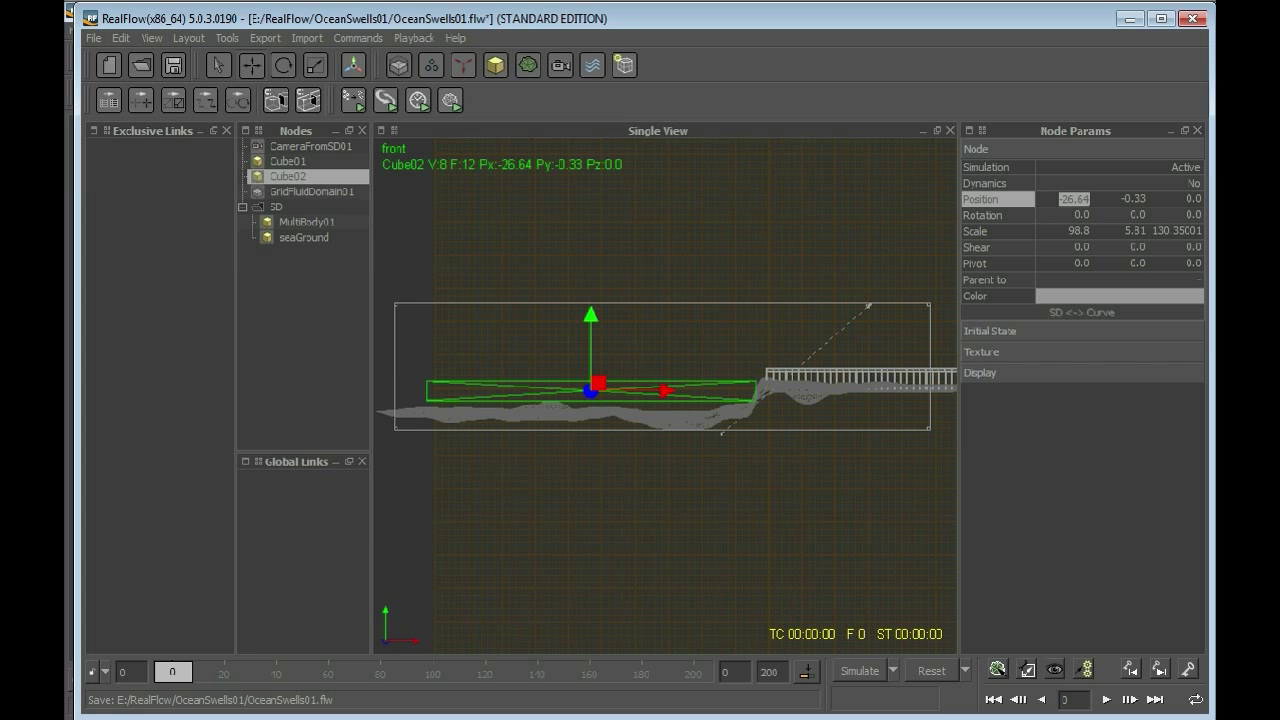
click(1078, 231)
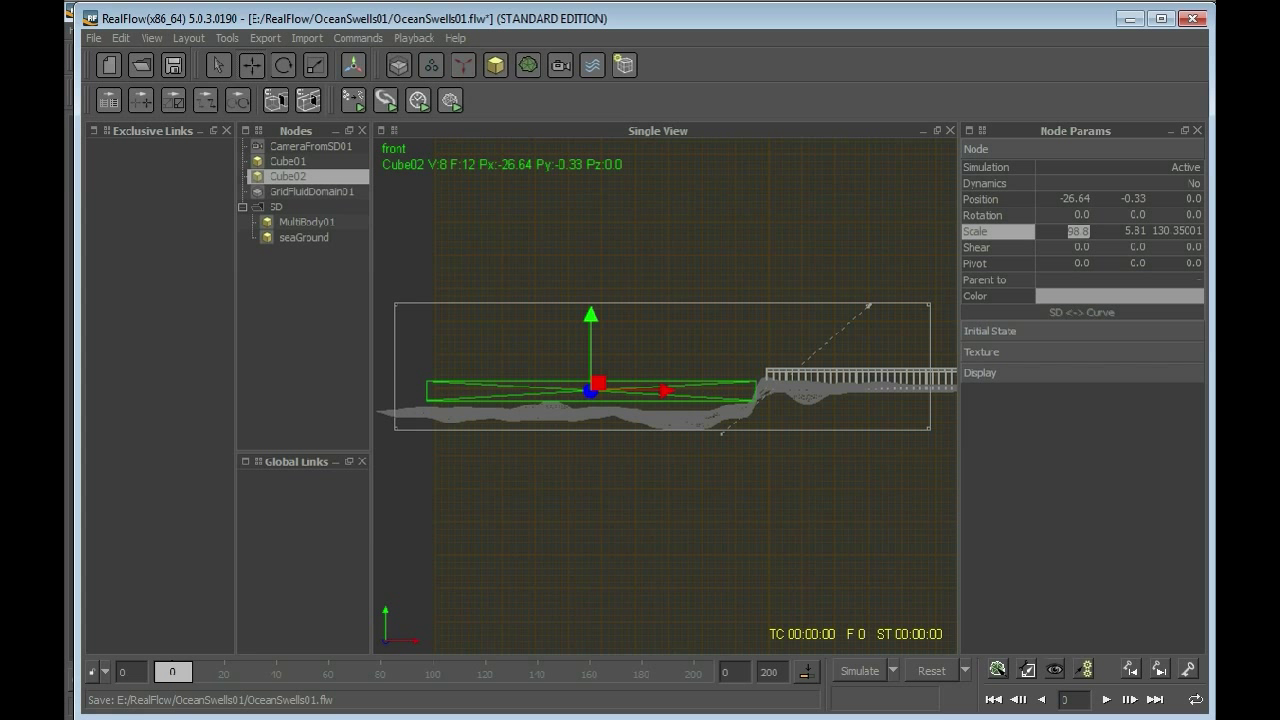
text(2.51)
key(Return)
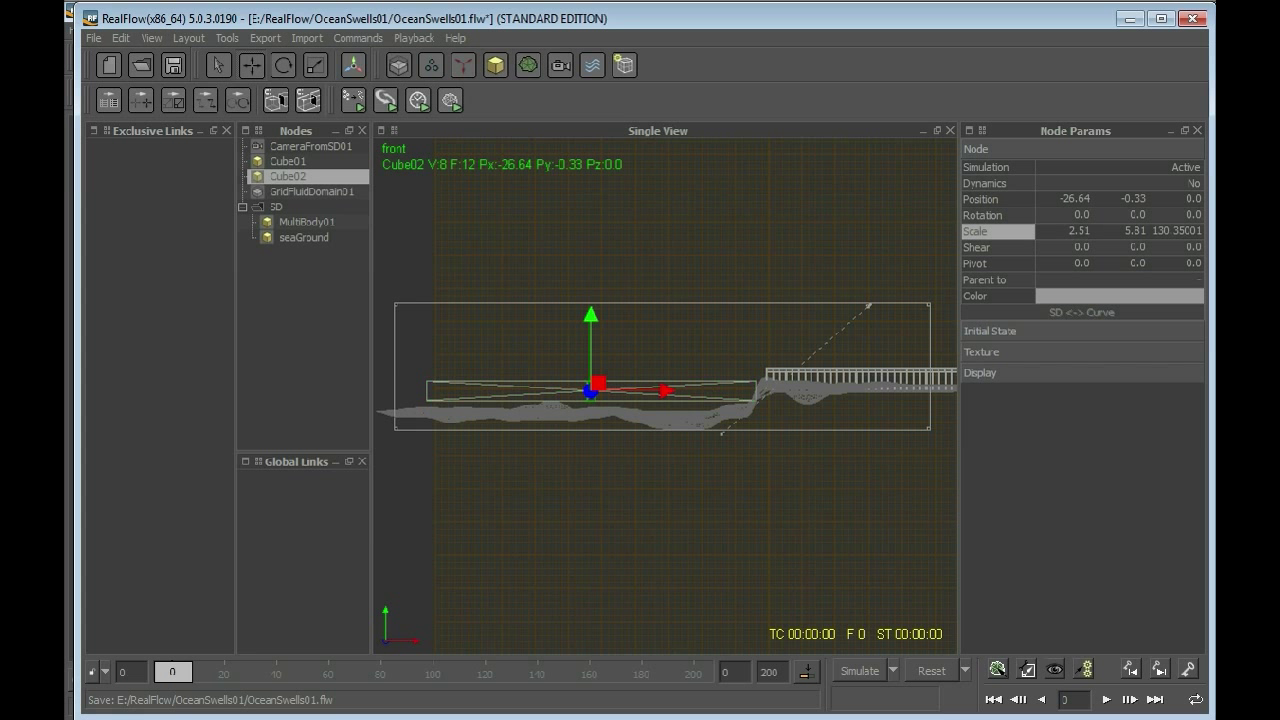
click(1135, 231)
text(6.38)
key(Return)
double_click(1177, 231)
drag(666, 391, 471, 391)
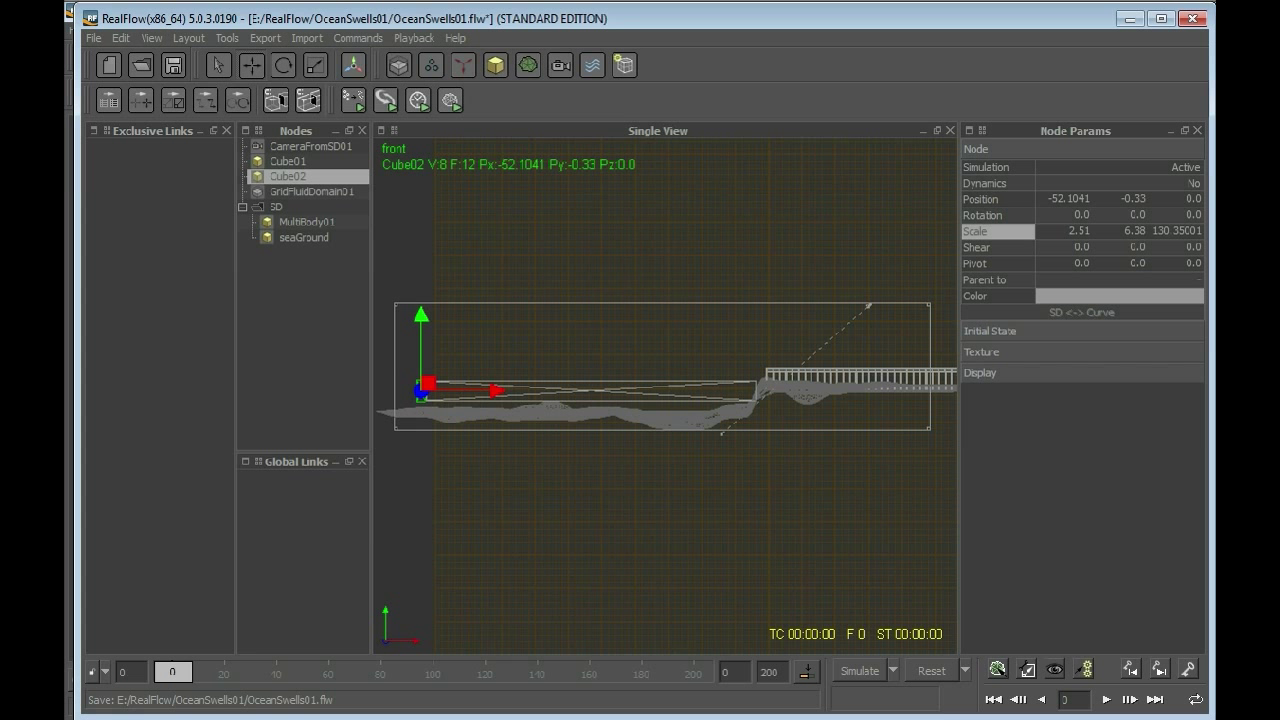
Set the Y position of Cube02 to -0.4 and clear the selection.
click(1133, 199)
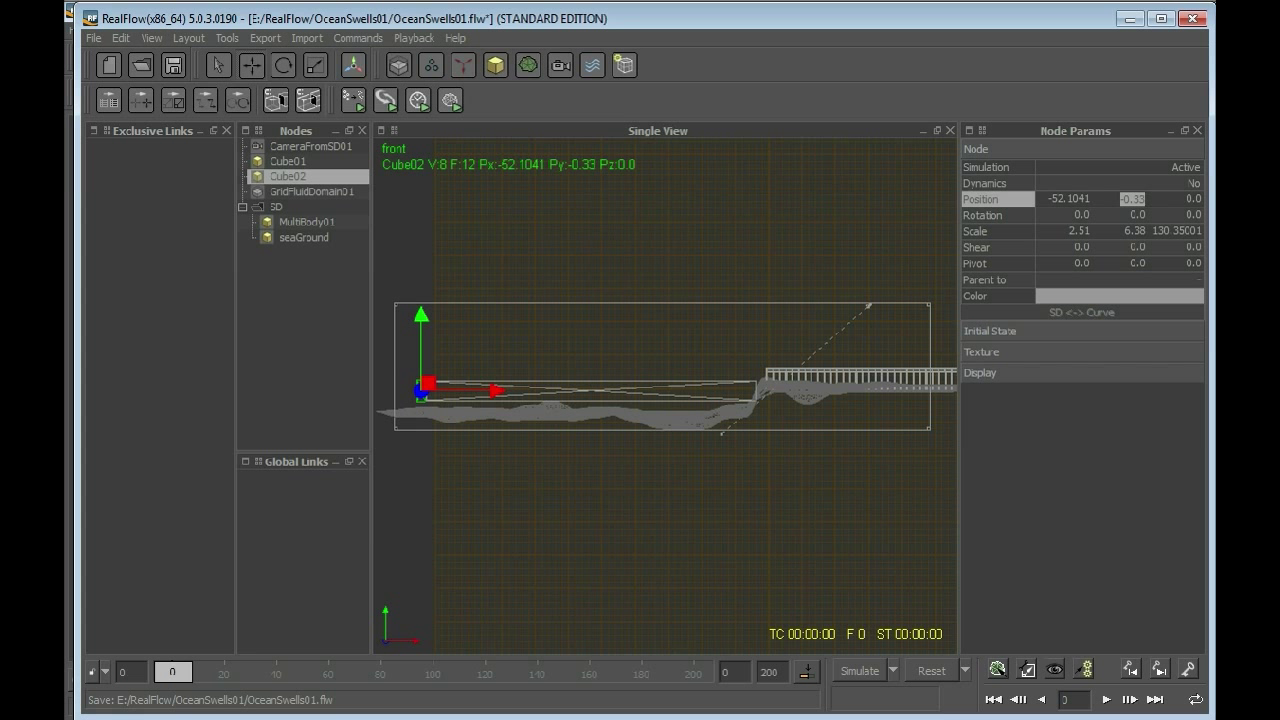
text(-0.4)
key(Return)
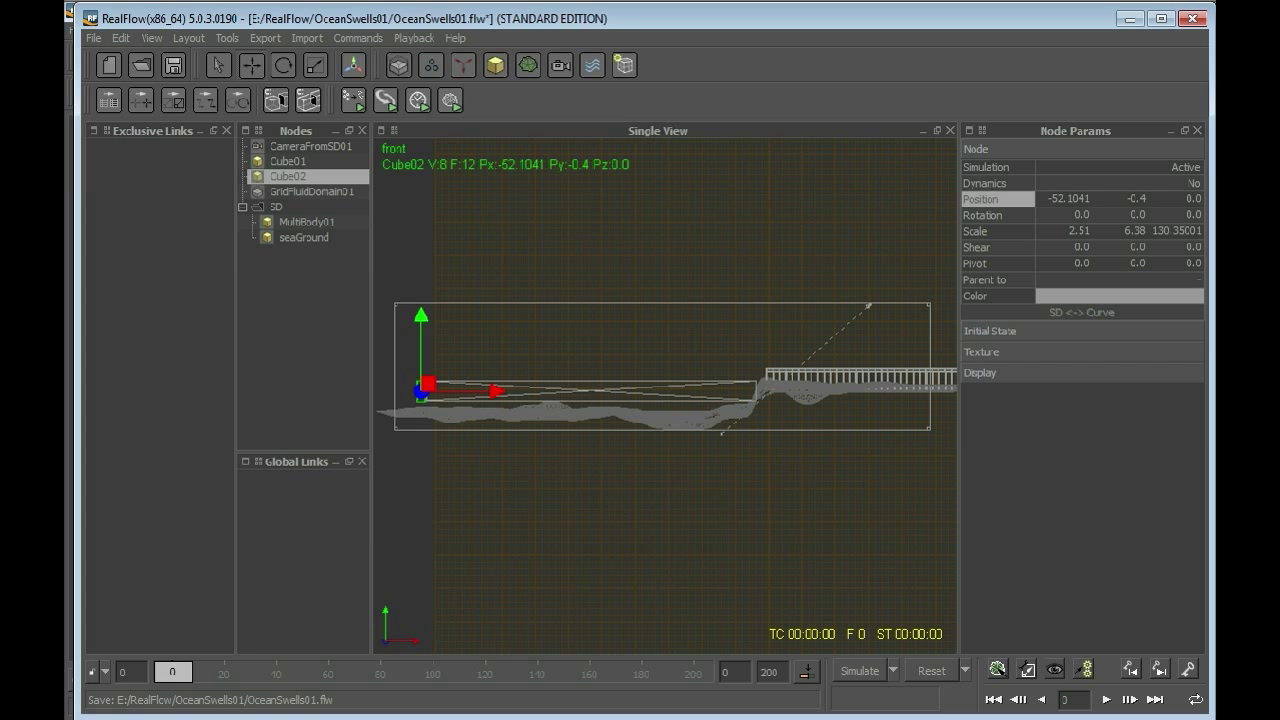
key(Escape)
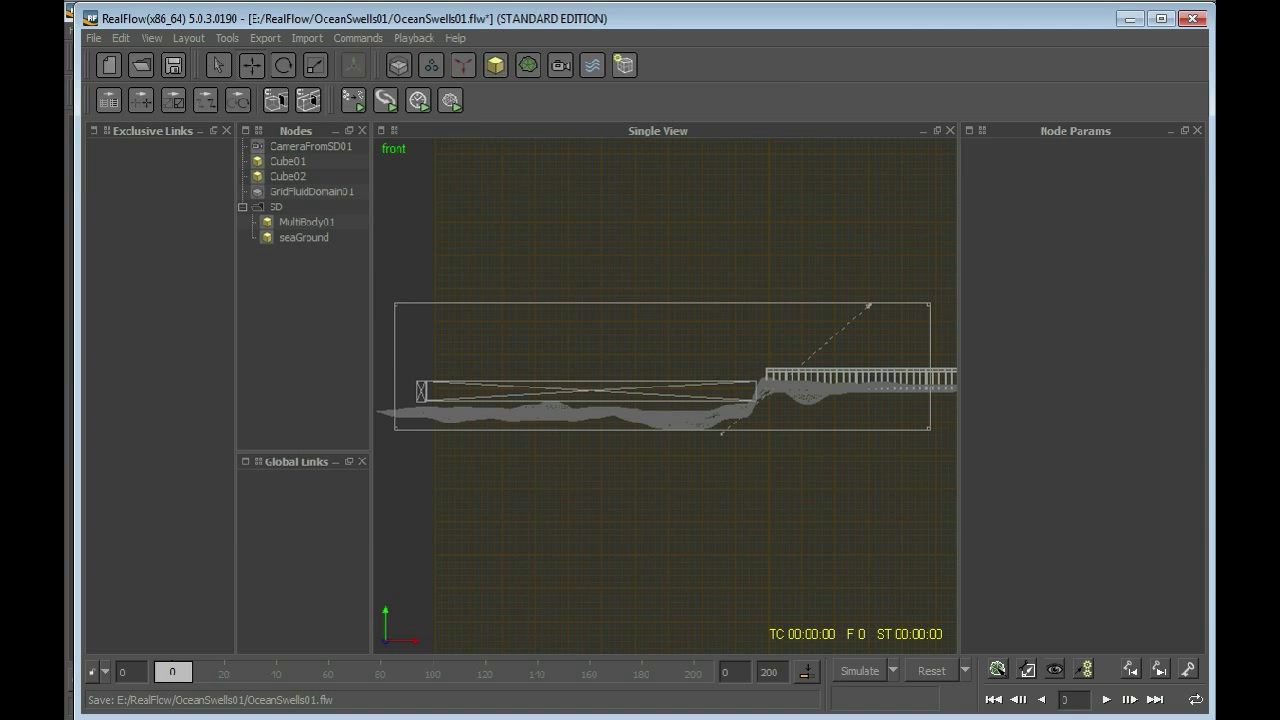
Examine in the perspective view how the cubes sit over the sea ground around the pier, including the thin Cube02.
key(4)
alt+drag(700, 370, 585, 450)
scroll(665, 396, up, 4)
alt+drag(690, 380, 578, 436)
scroll(665, 396, up, 3)
scroll(665, 396, down, 2)
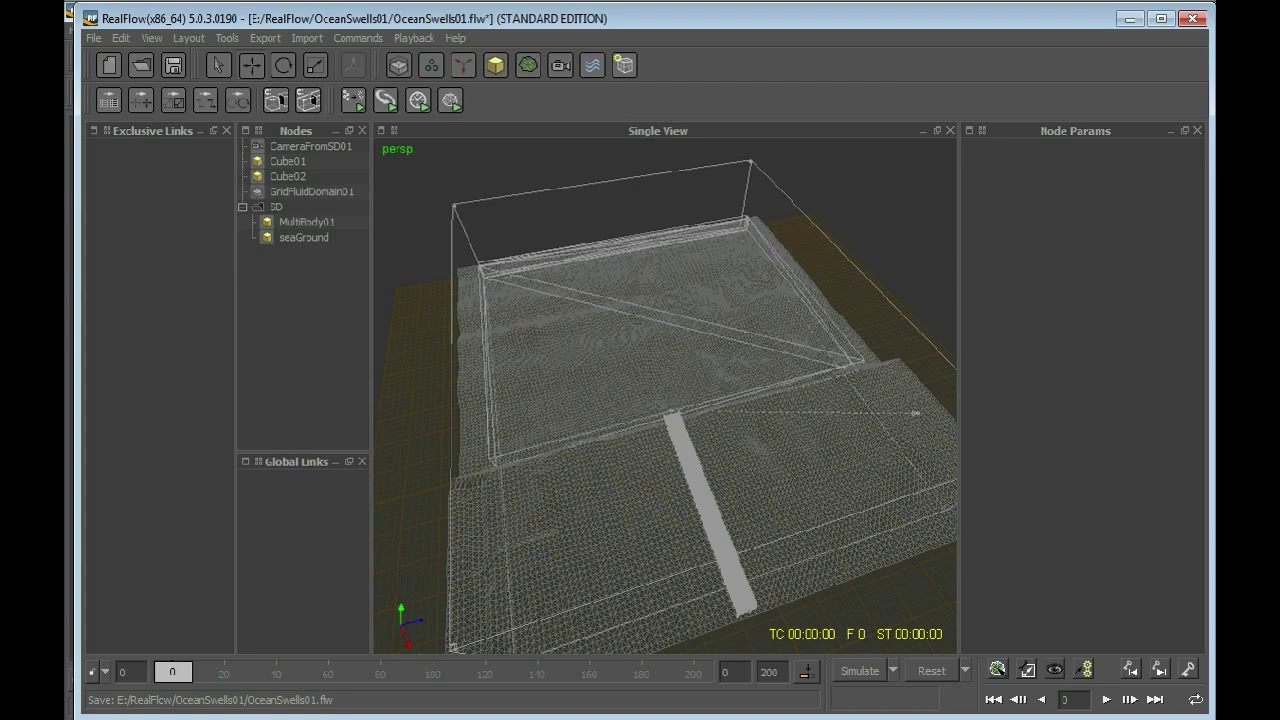
alt+drag(610, 420, 765, 402)
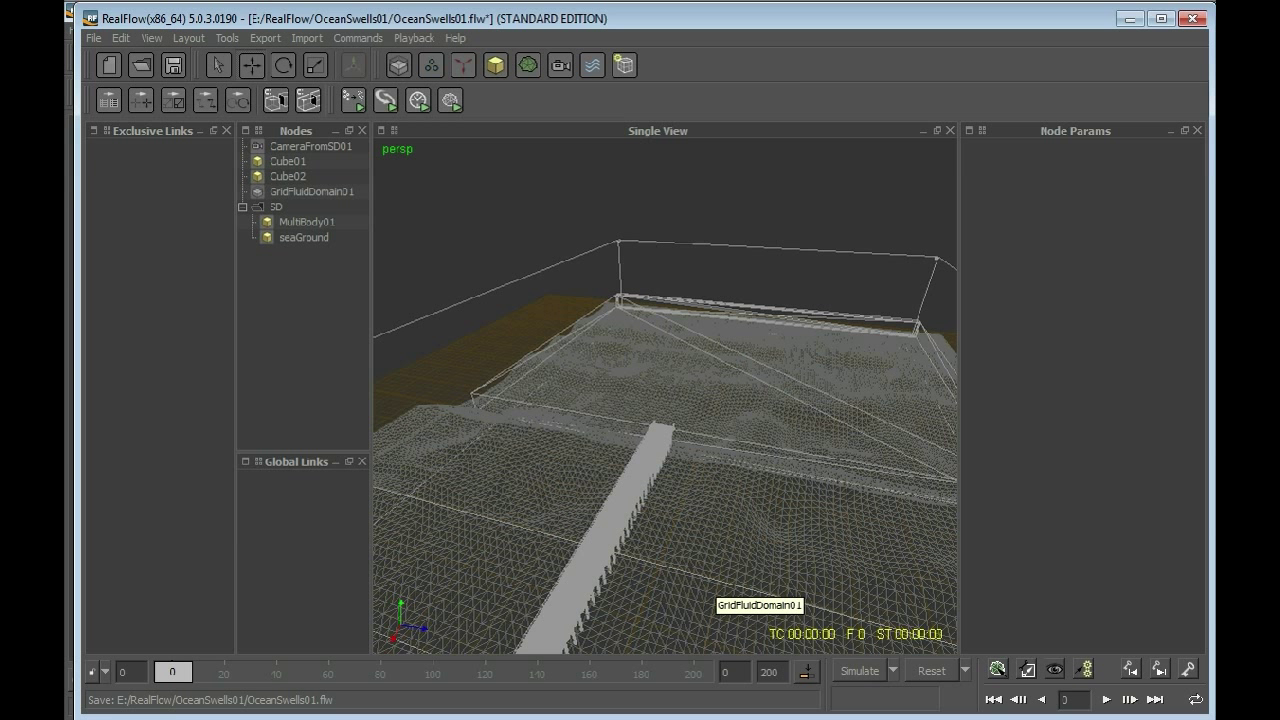
alt+drag(714, 580, 770, 590)
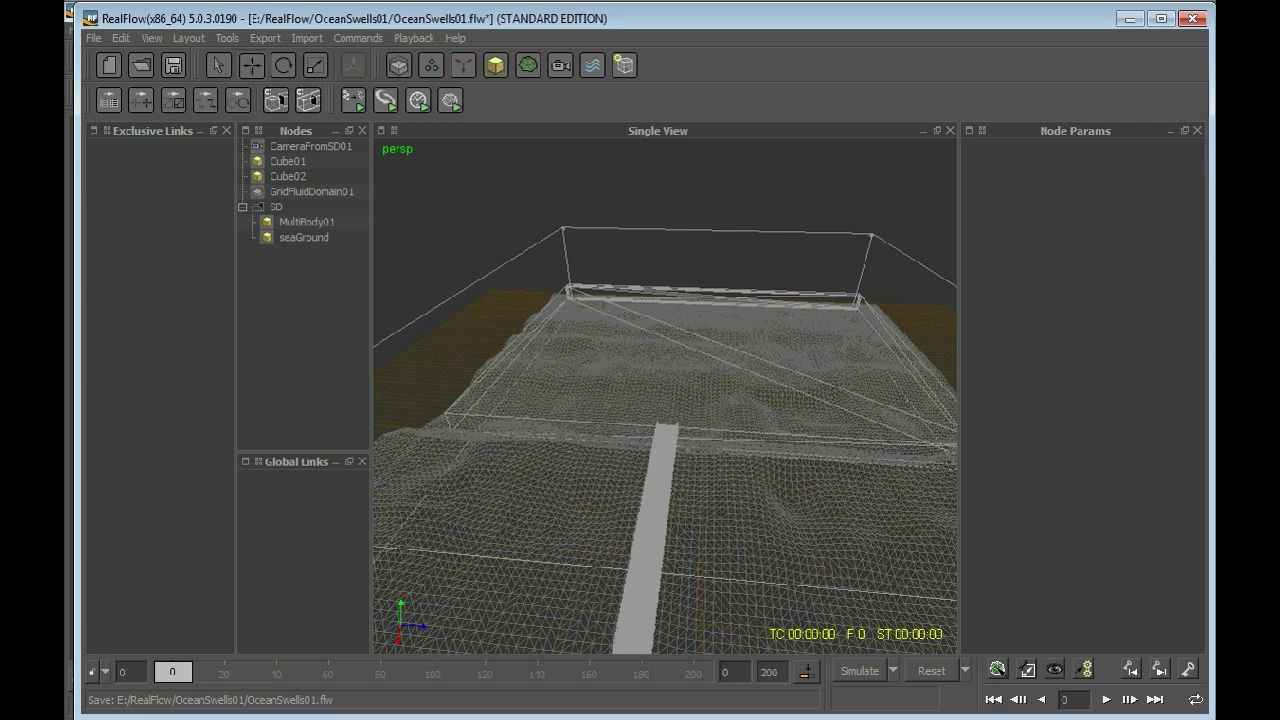
alt+drag(706, 566, 610, 556)
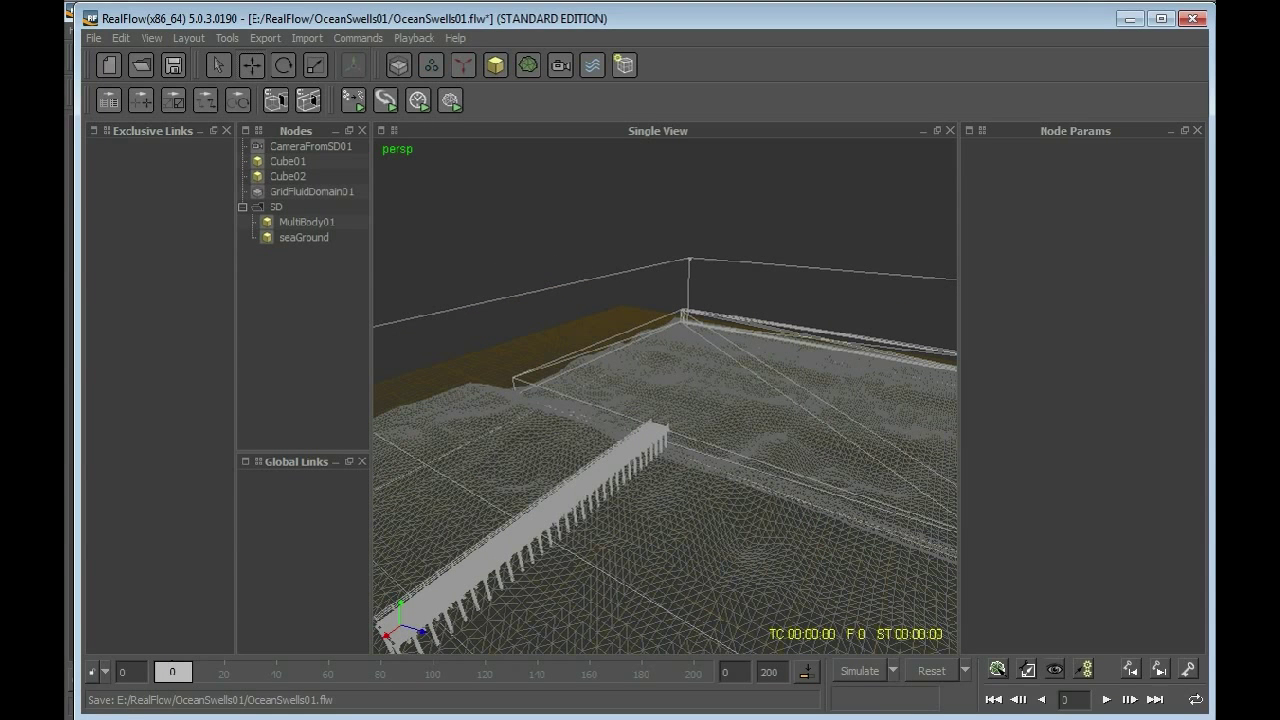
alt+drag(531, 504, 570, 506)
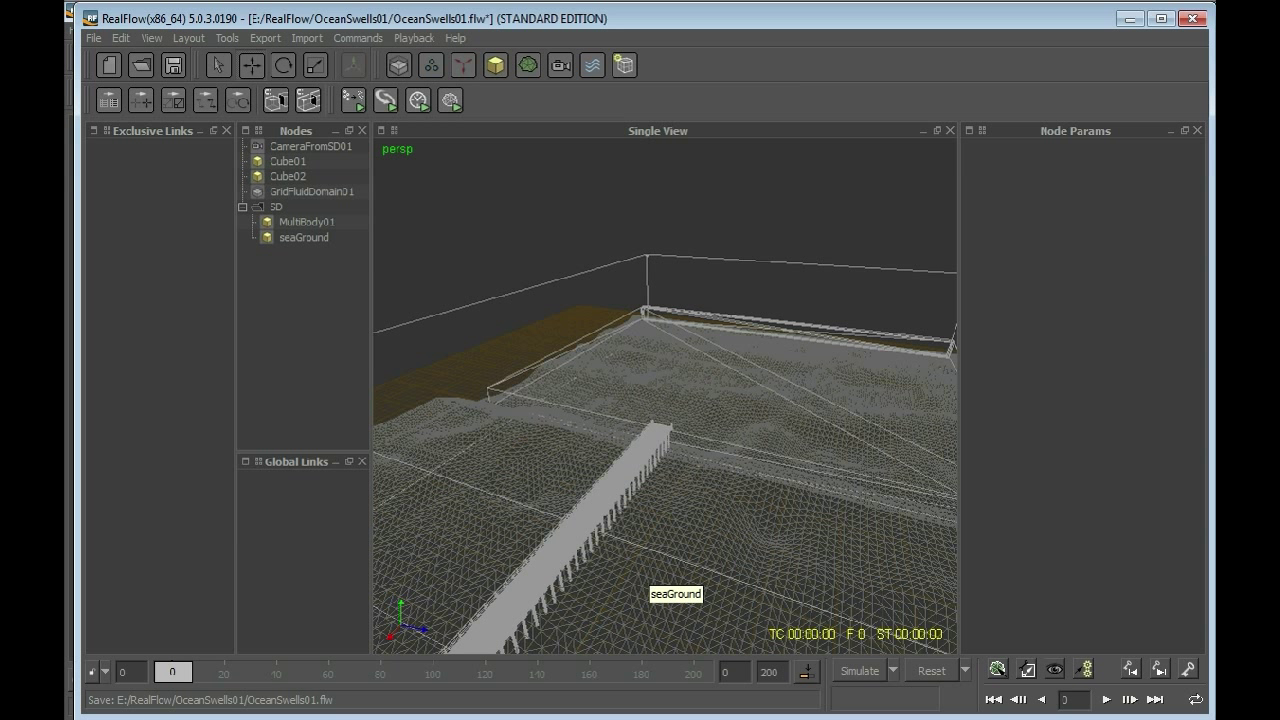
alt+drag(648, 572, 724, 588)
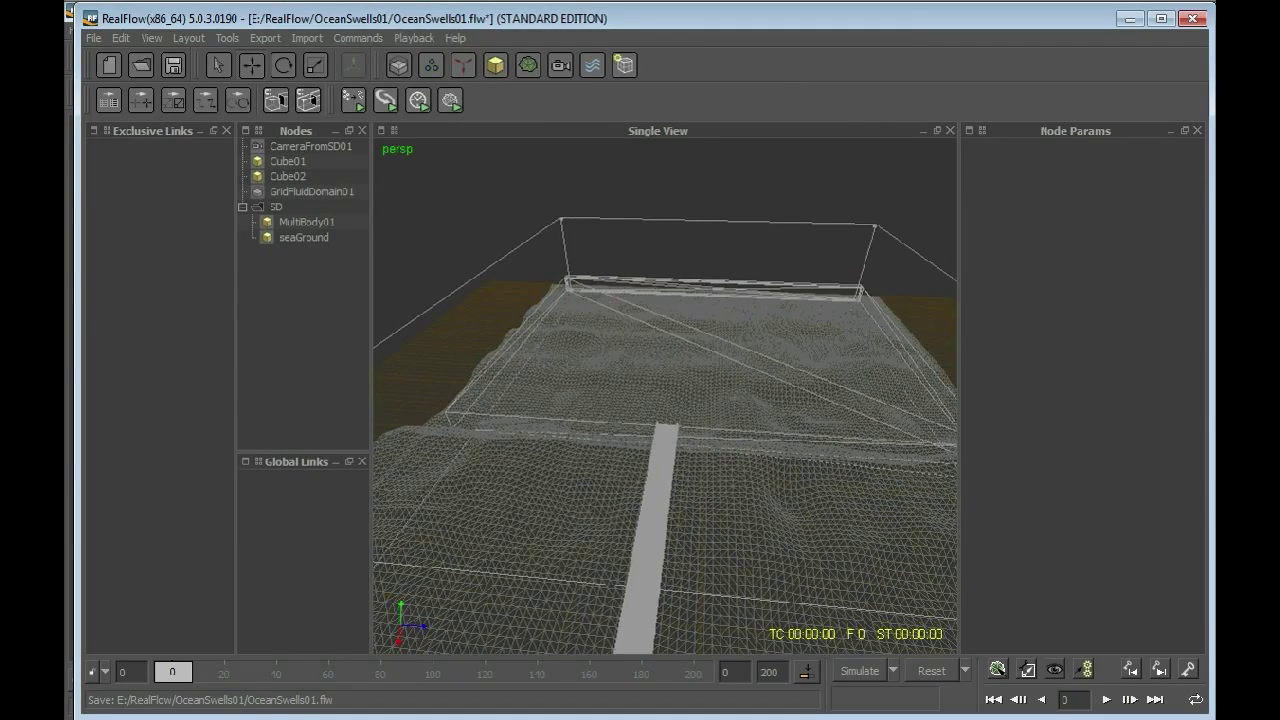
alt+drag(640, 560, 826, 488)
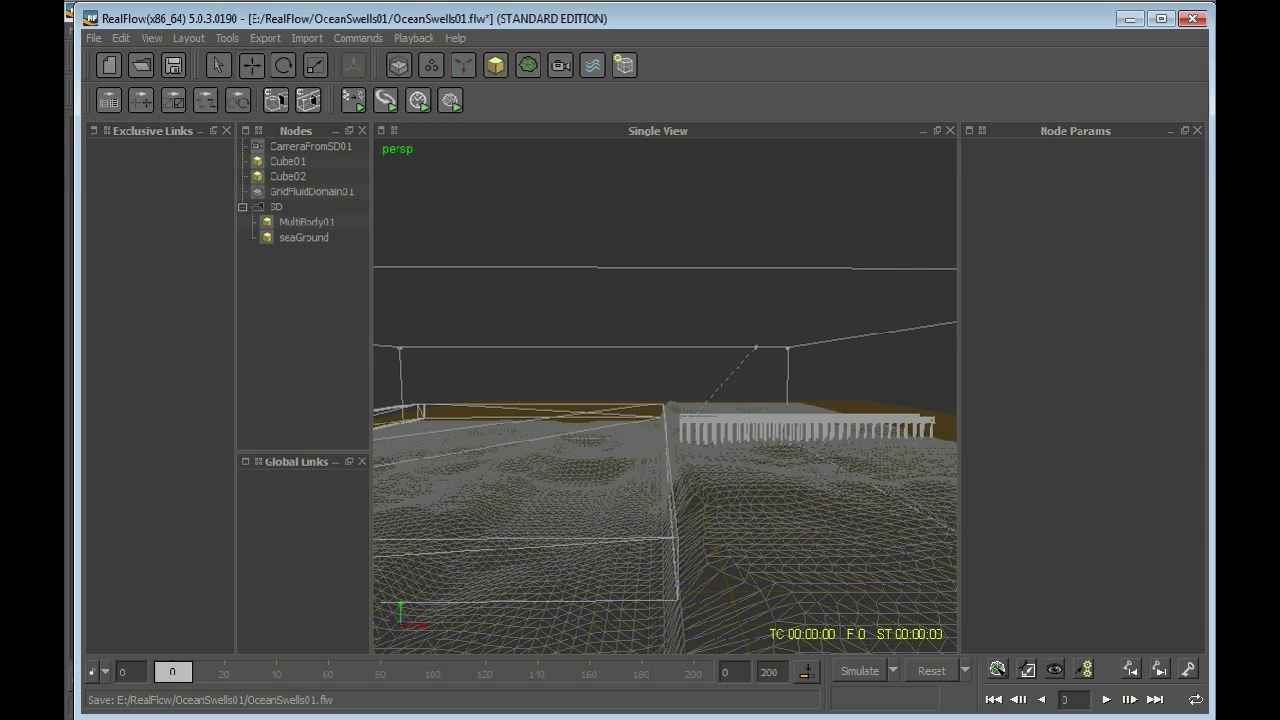
click(288, 177)
scroll(665, 400, down, 4)
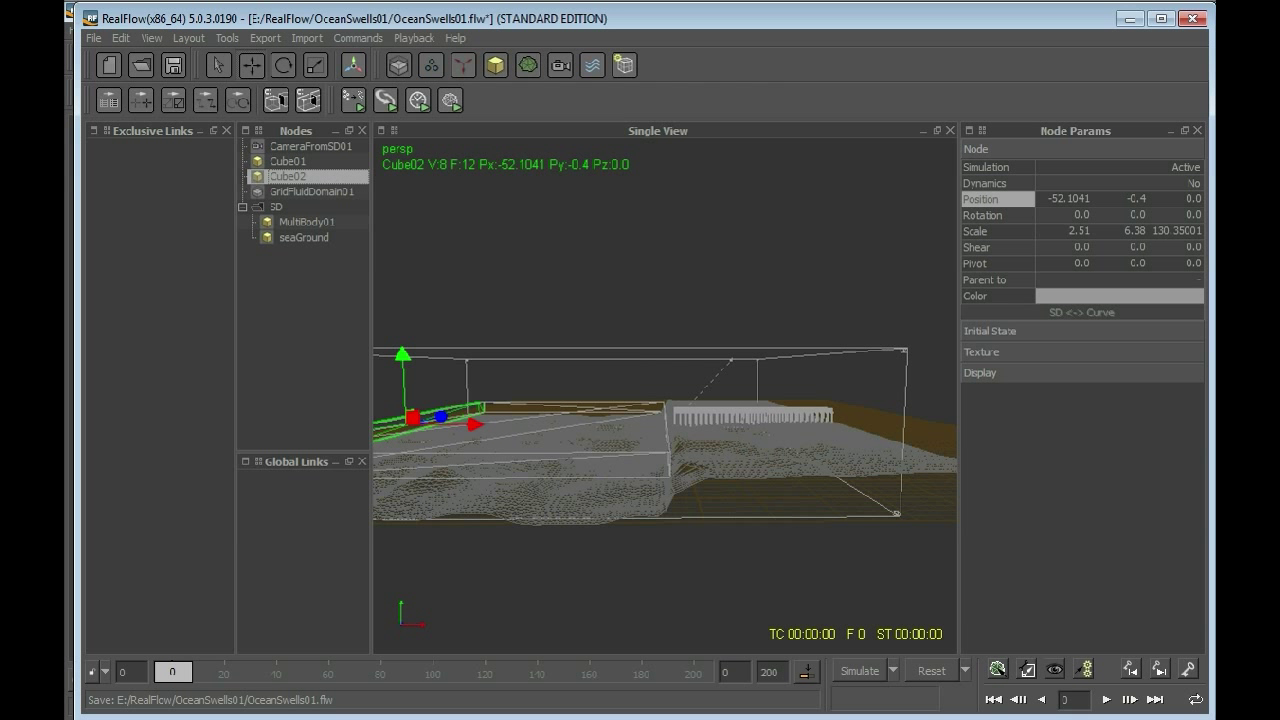
Duplicate Cube01 and position the copy at 11.18 in X and 0.82 in Y.
click(288, 162)
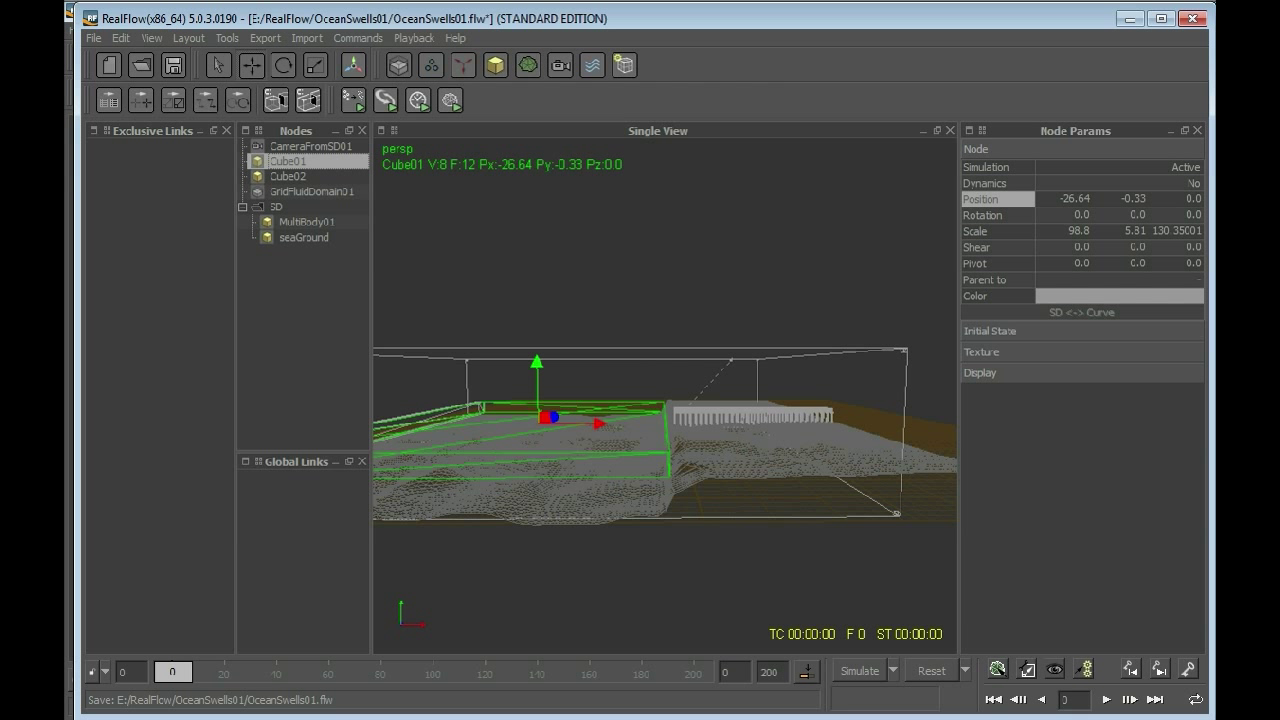
key(ctrl+d)
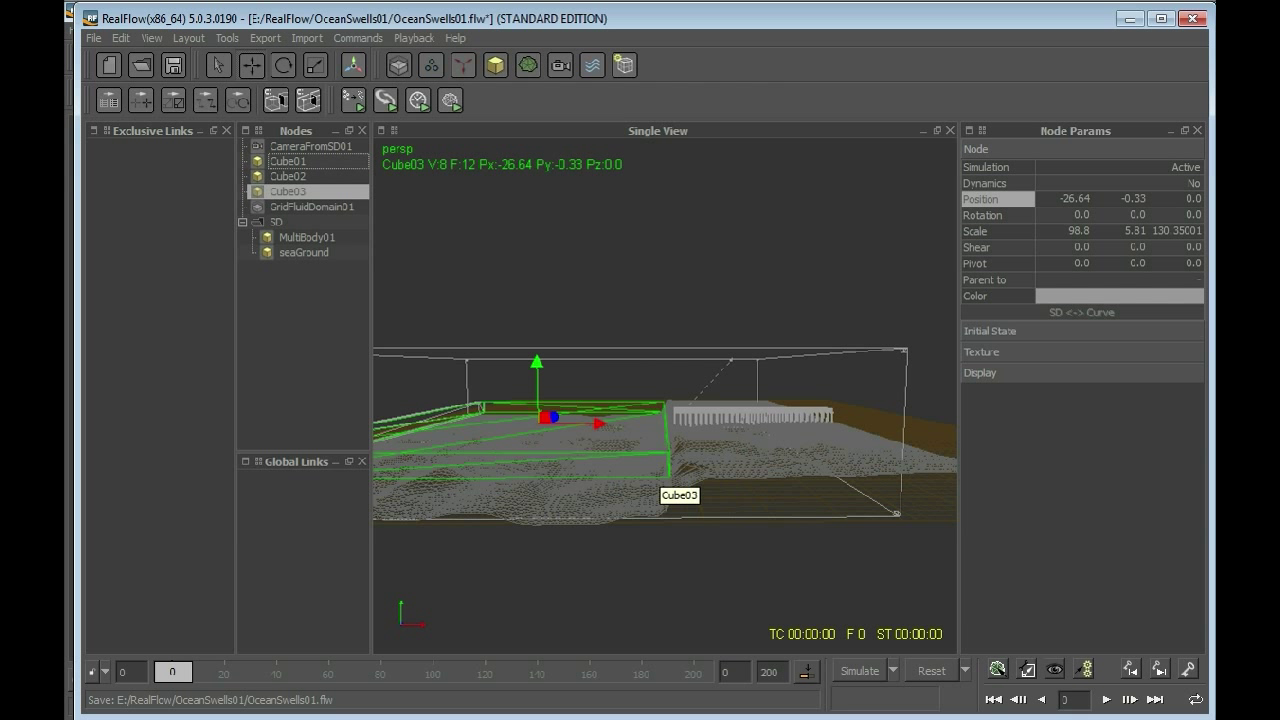
double_click(1075, 199)
text(11.)
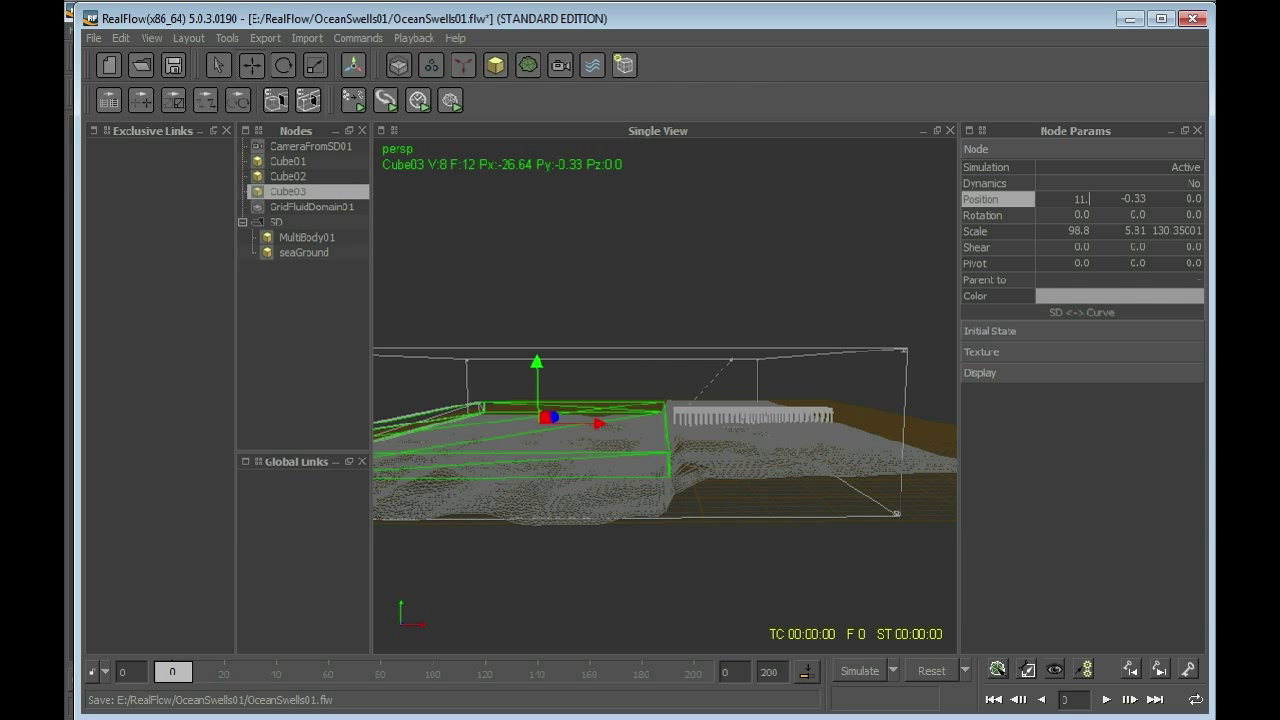
text(18)
key(Return)
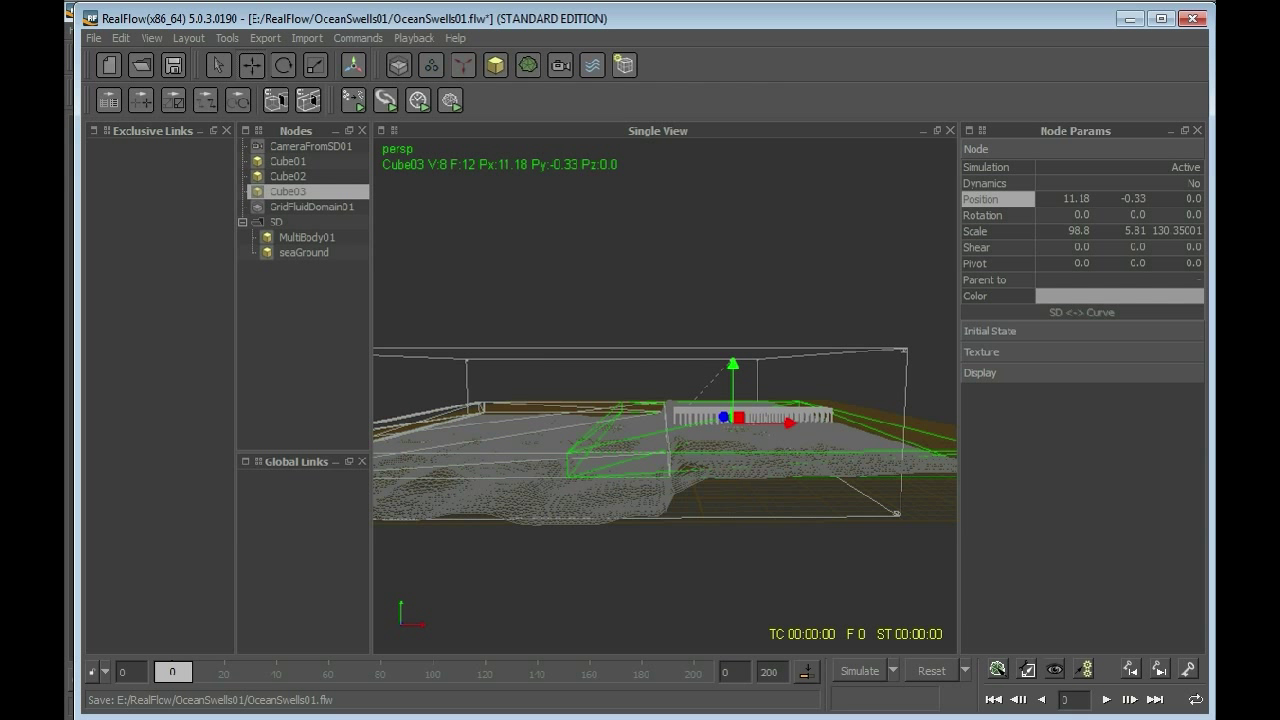
click(1132, 199)
text(0.82)
key(Return)
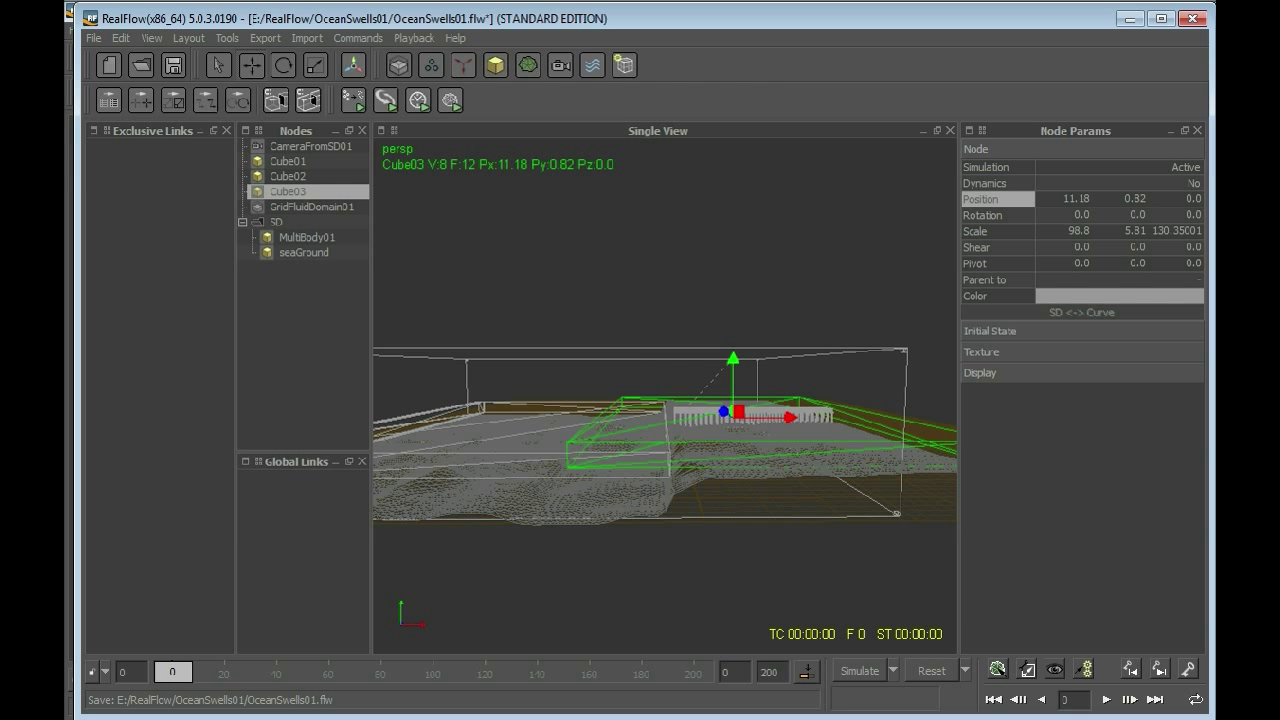
Scale the copied cube to 52.38 in X and 2.9 in Y.
double_click(1078, 231)
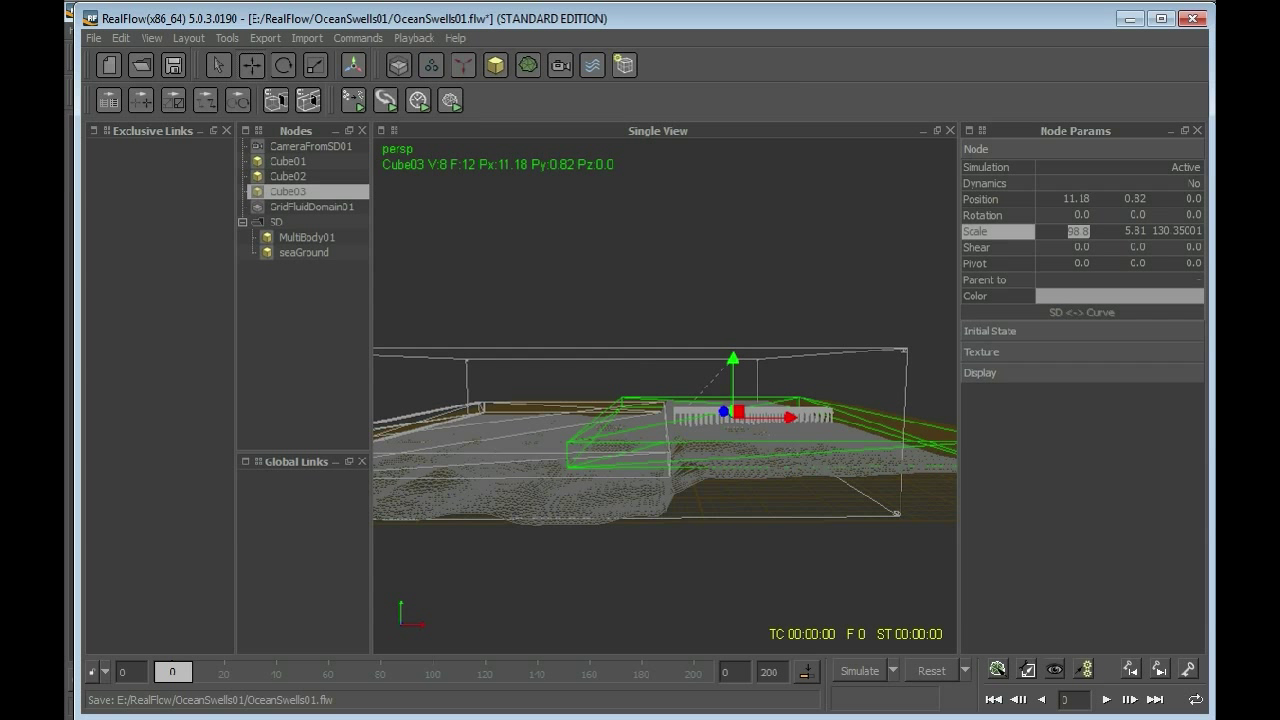
text(52.38)
key(Return)
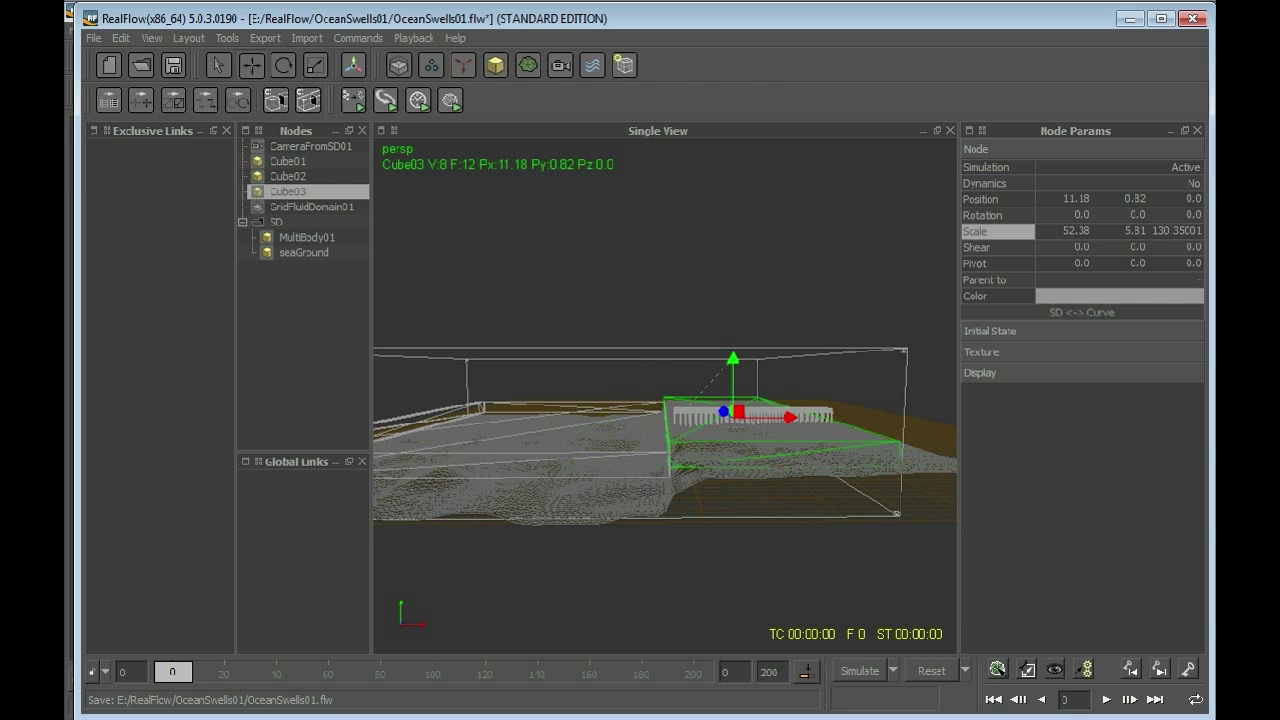
double_click(1135, 231)
text(2.)
text(9)
key(Return)
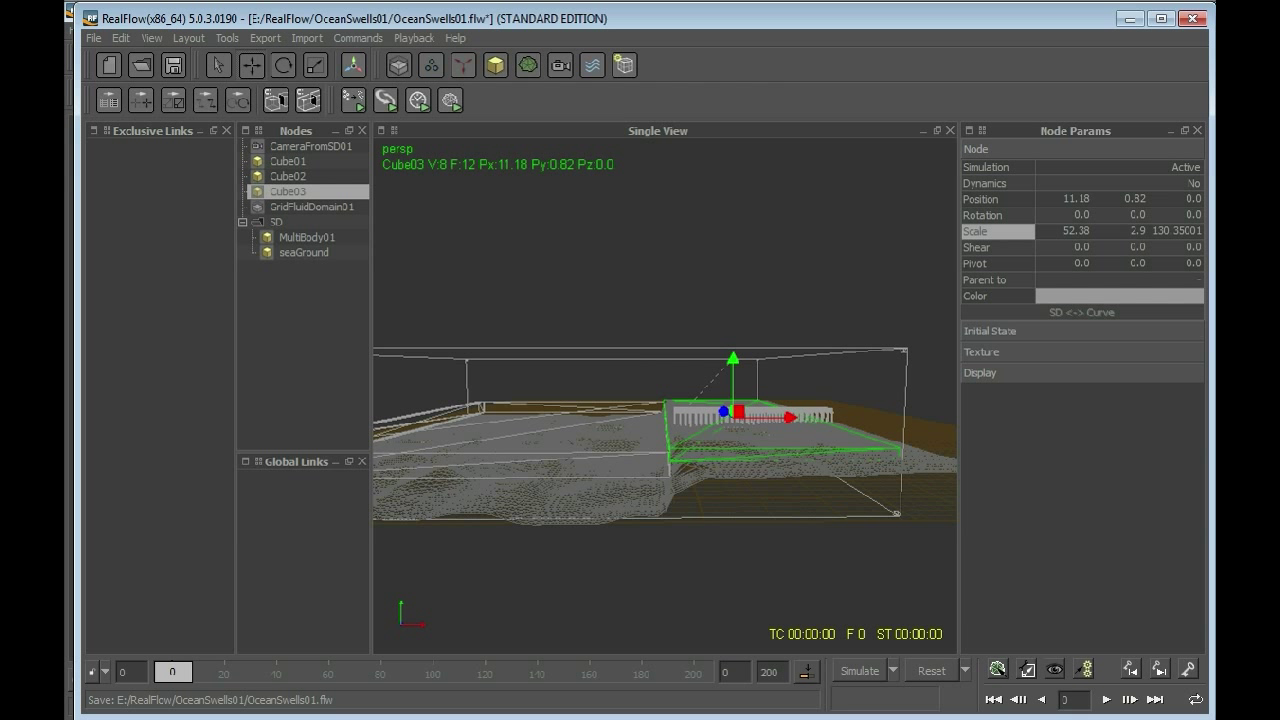
Shorten Cube03 to an X scale of about 41.87 and shift it to about 8.67 in X, checking its extent from above.
alt+drag(660, 400, 550, 530)
alt+drag(700, 540, 735, 574)
key(r)
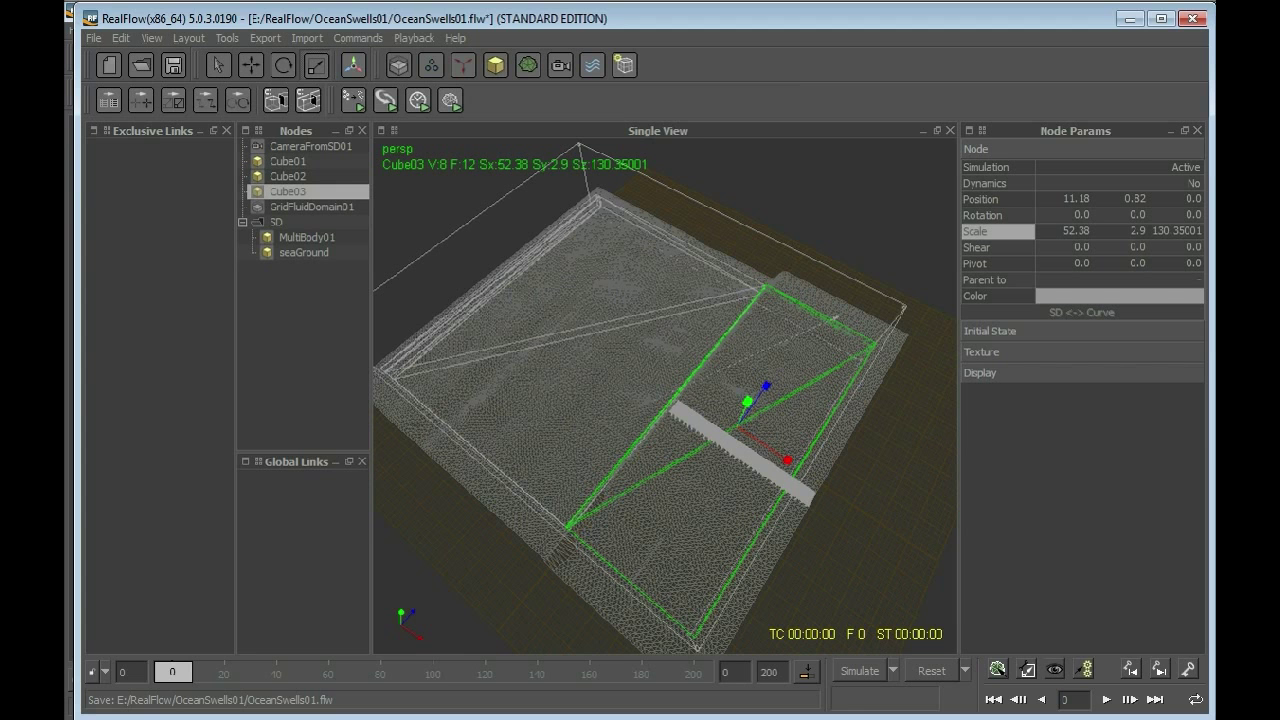
key(1)
scroll(665, 396, up, 5)
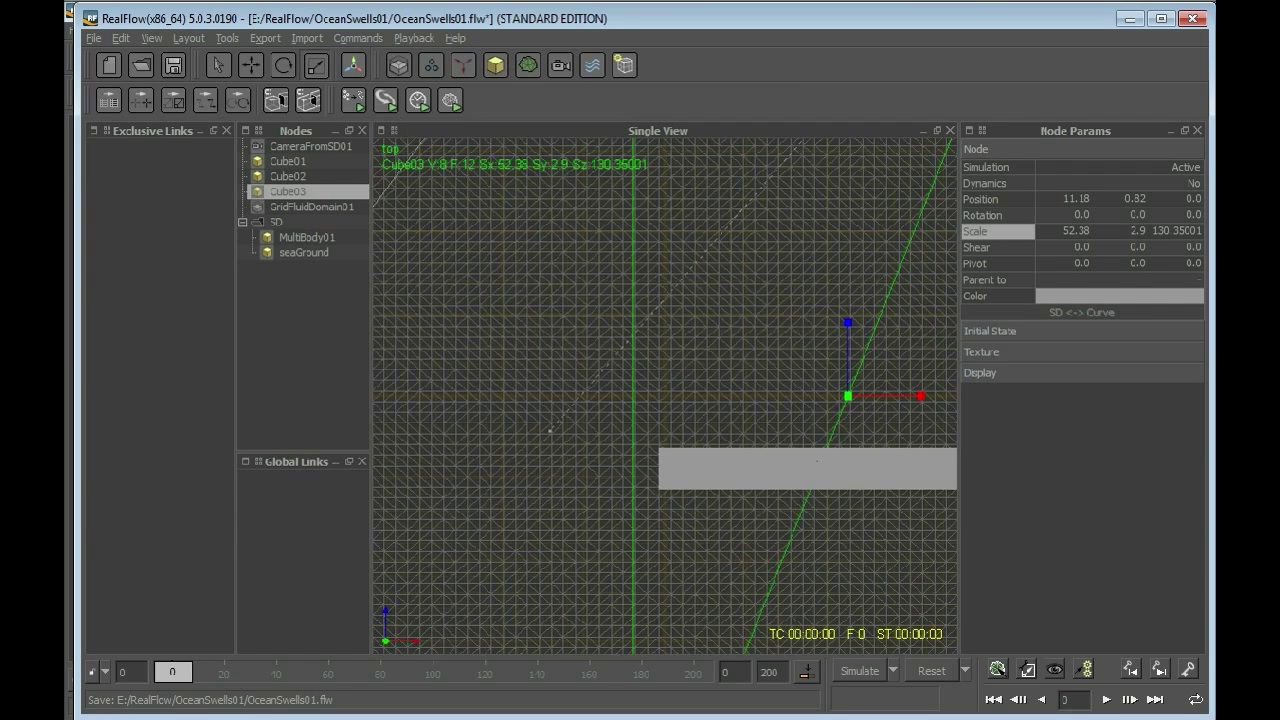
scroll(665, 396, down, 2)
middle_drag(725, 396, 605, 396)
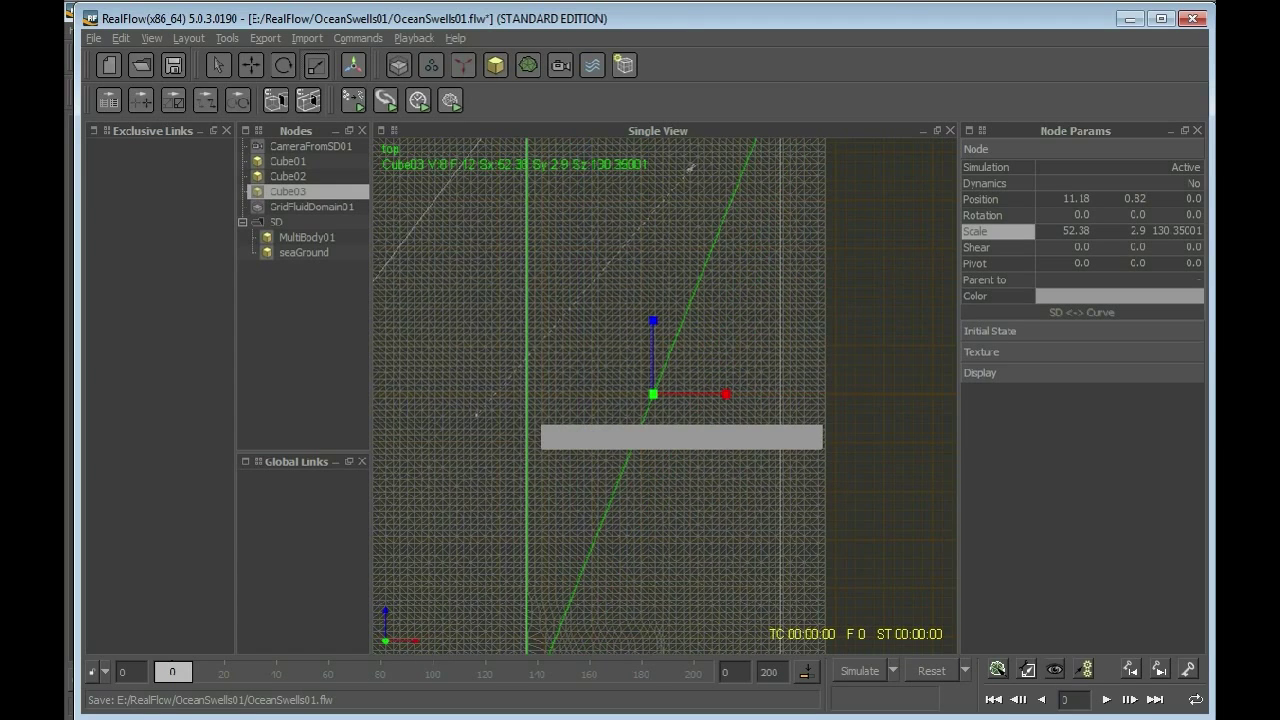
scroll(655, 394, down, 2)
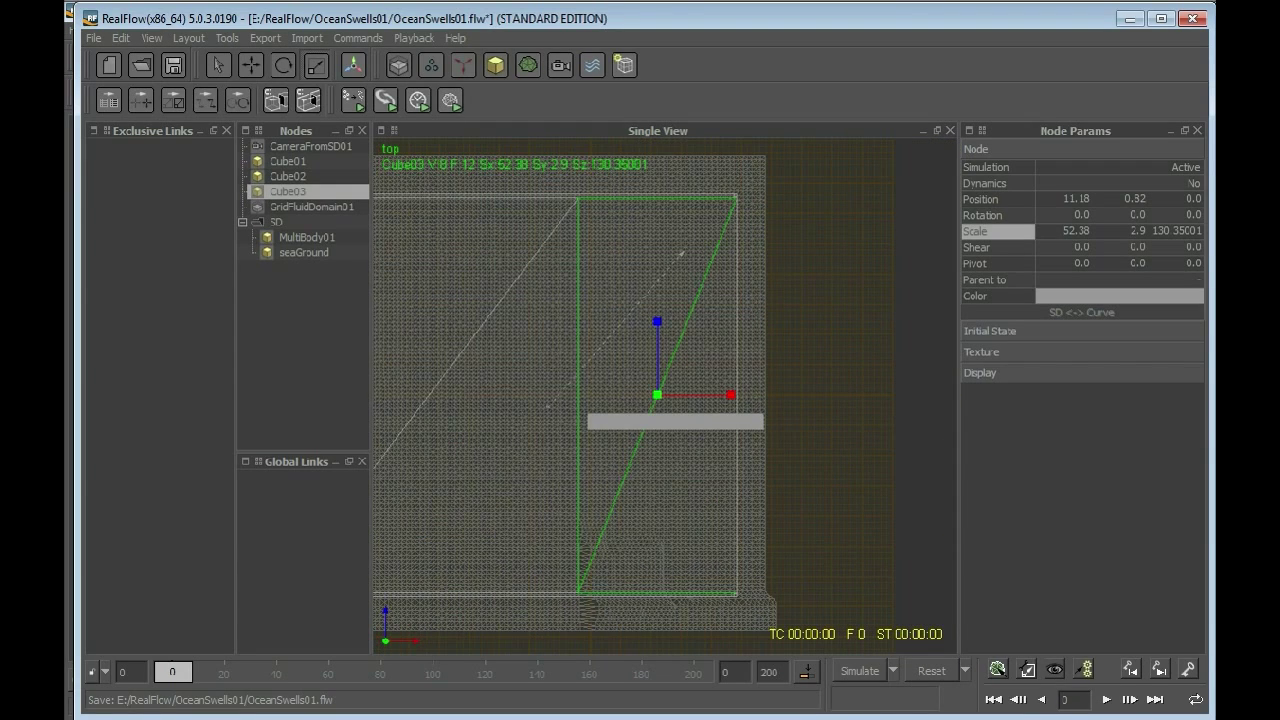
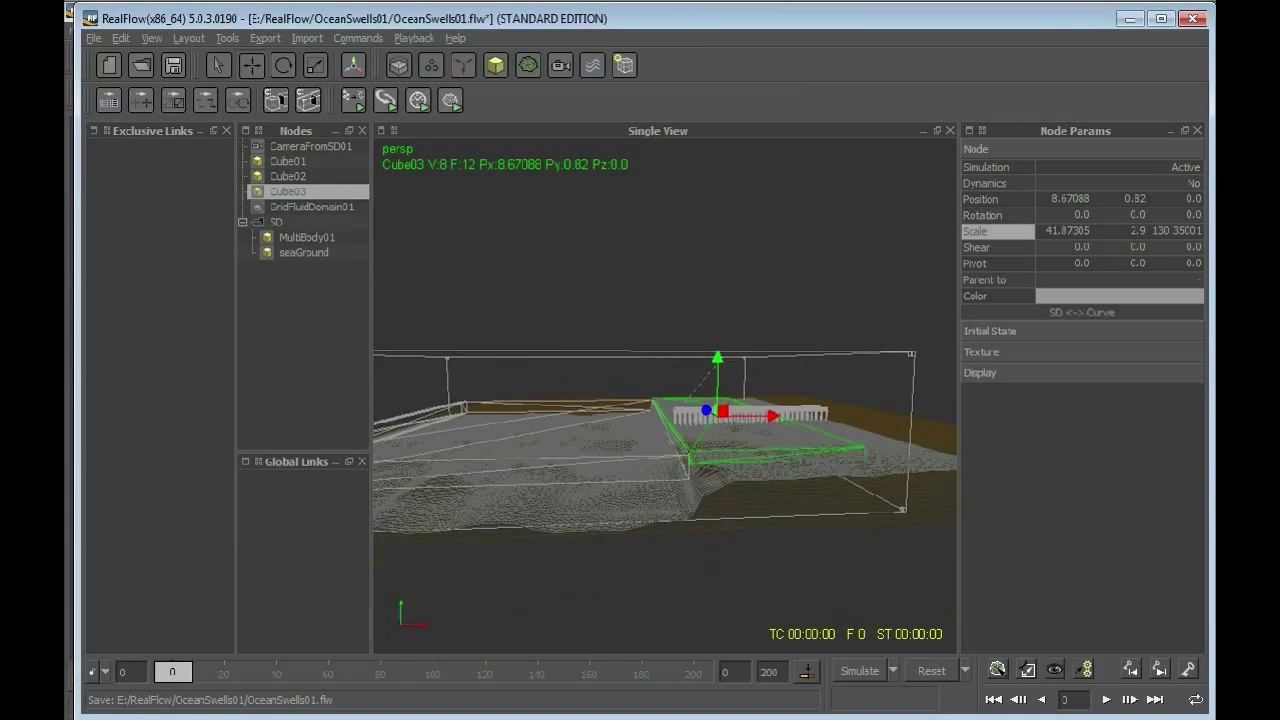
Select the three cubes one after another to identify each one in the perspective view.
scroll(690, 400, down, 4)
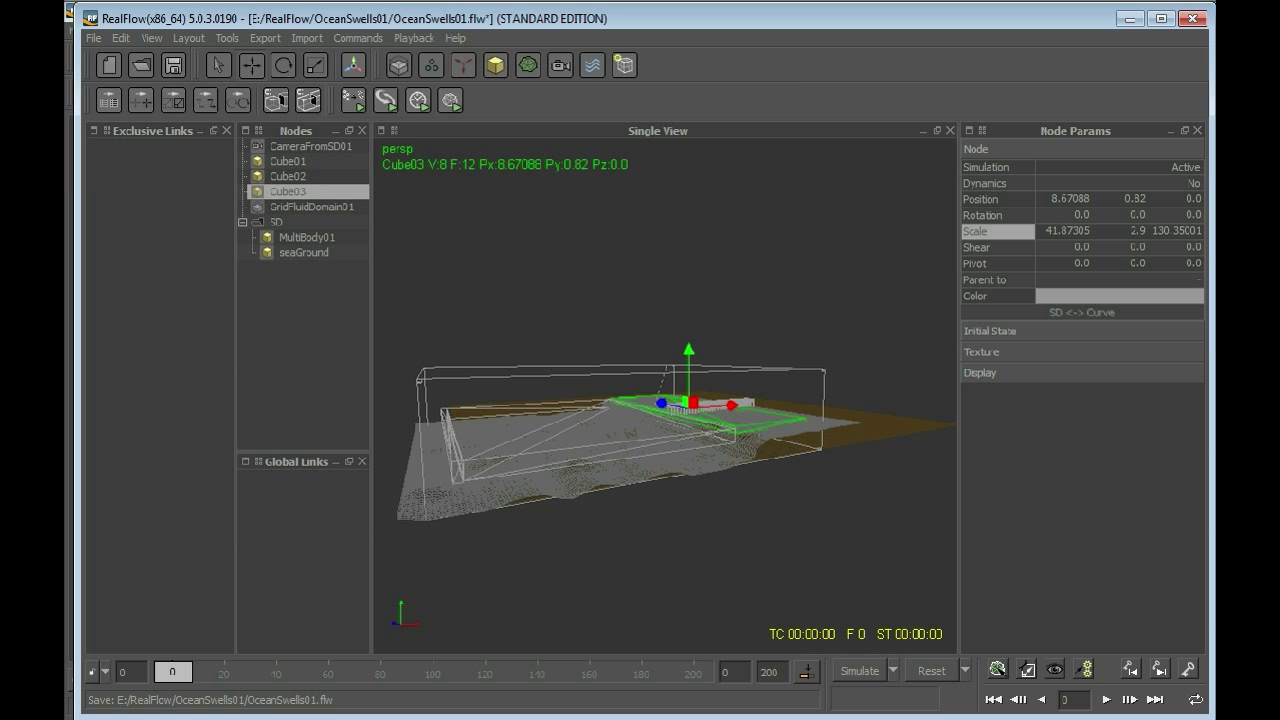
click(288, 161)
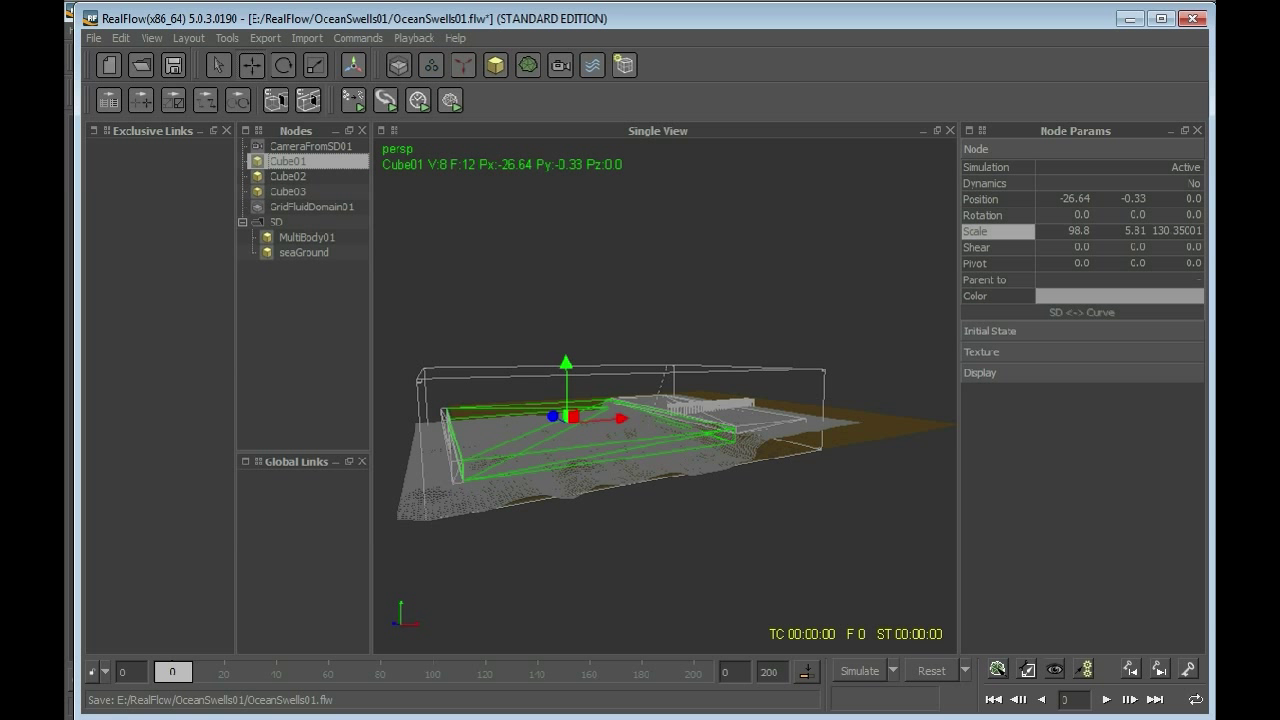
click(288, 176)
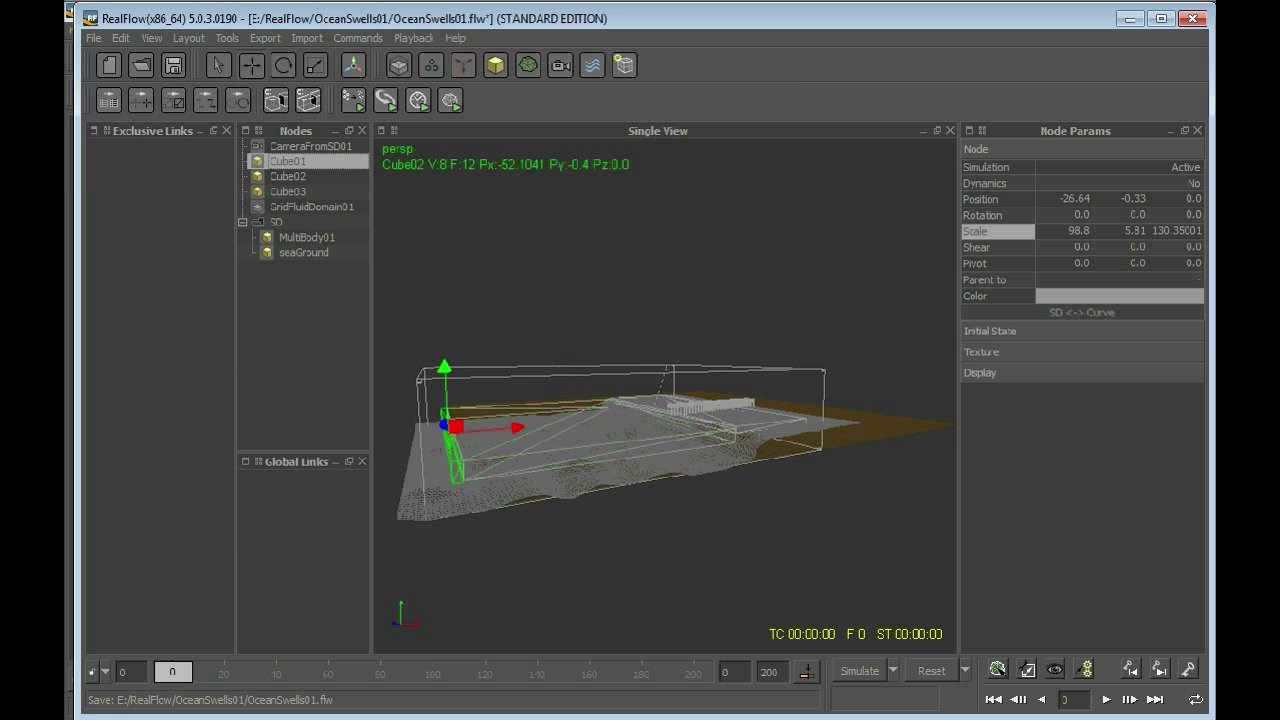
click(288, 191)
click(288, 176)
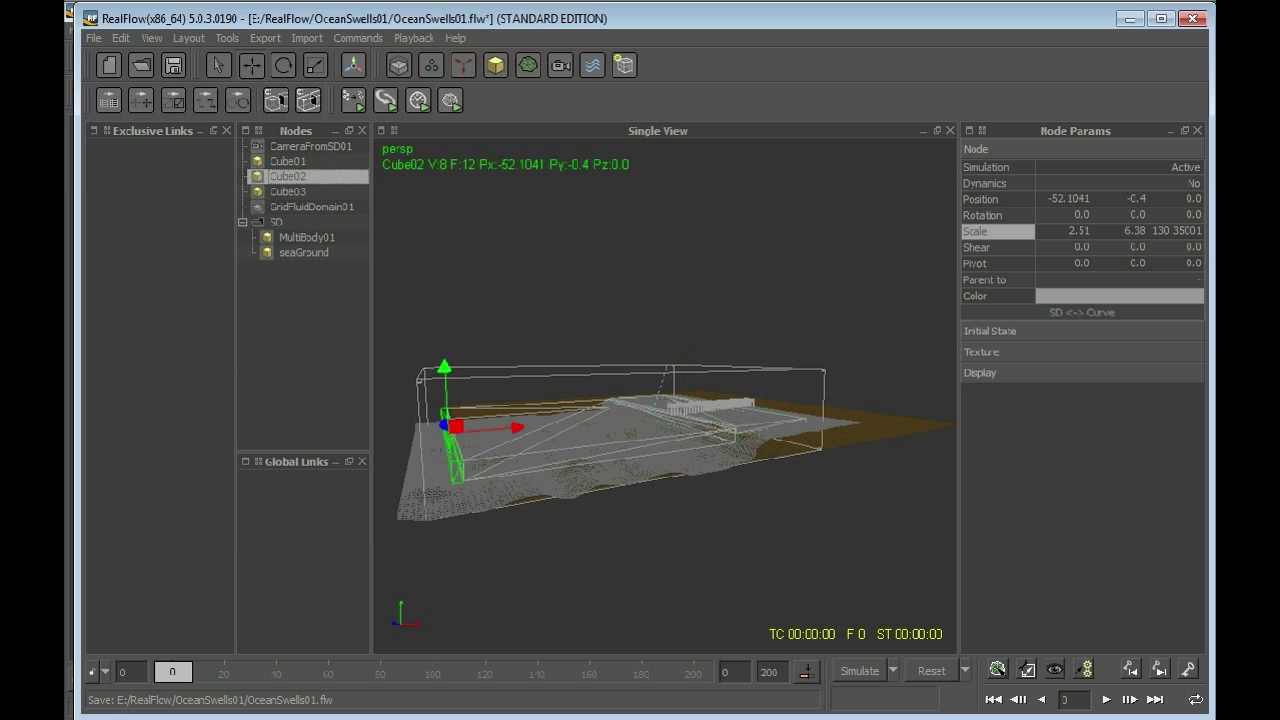
click(288, 161)
right_click(289, 160)
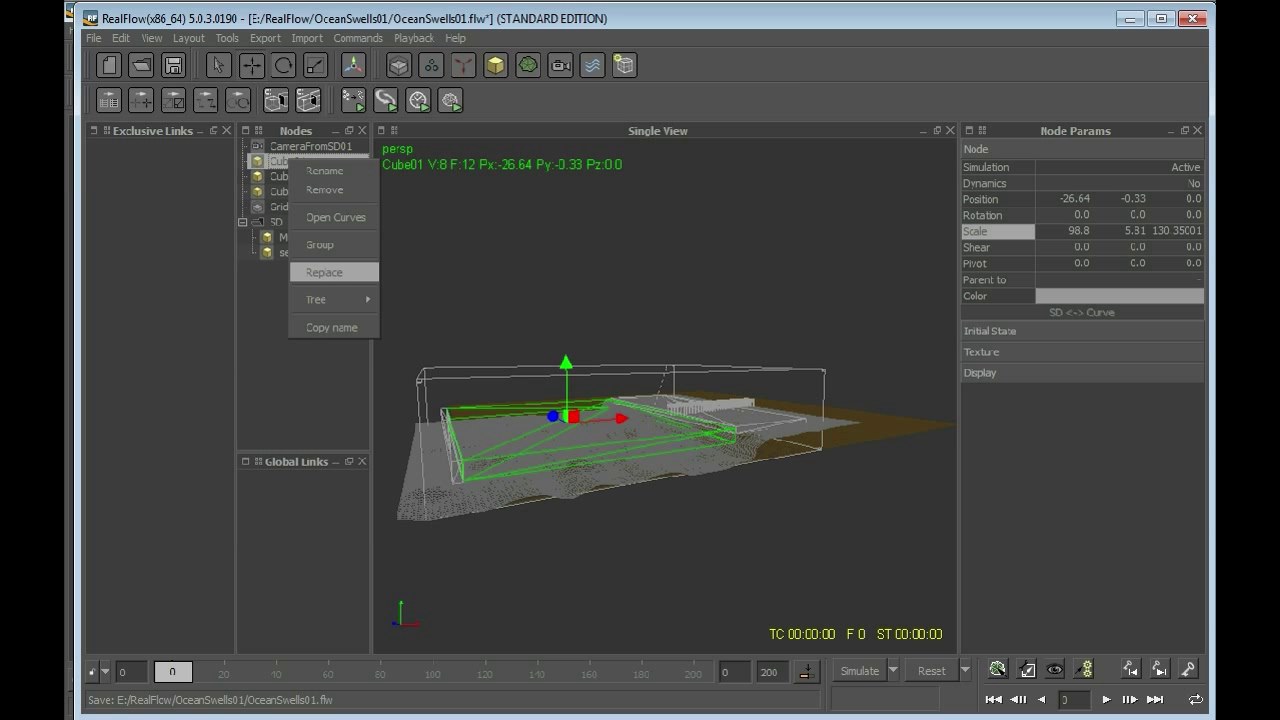
click(324, 272)
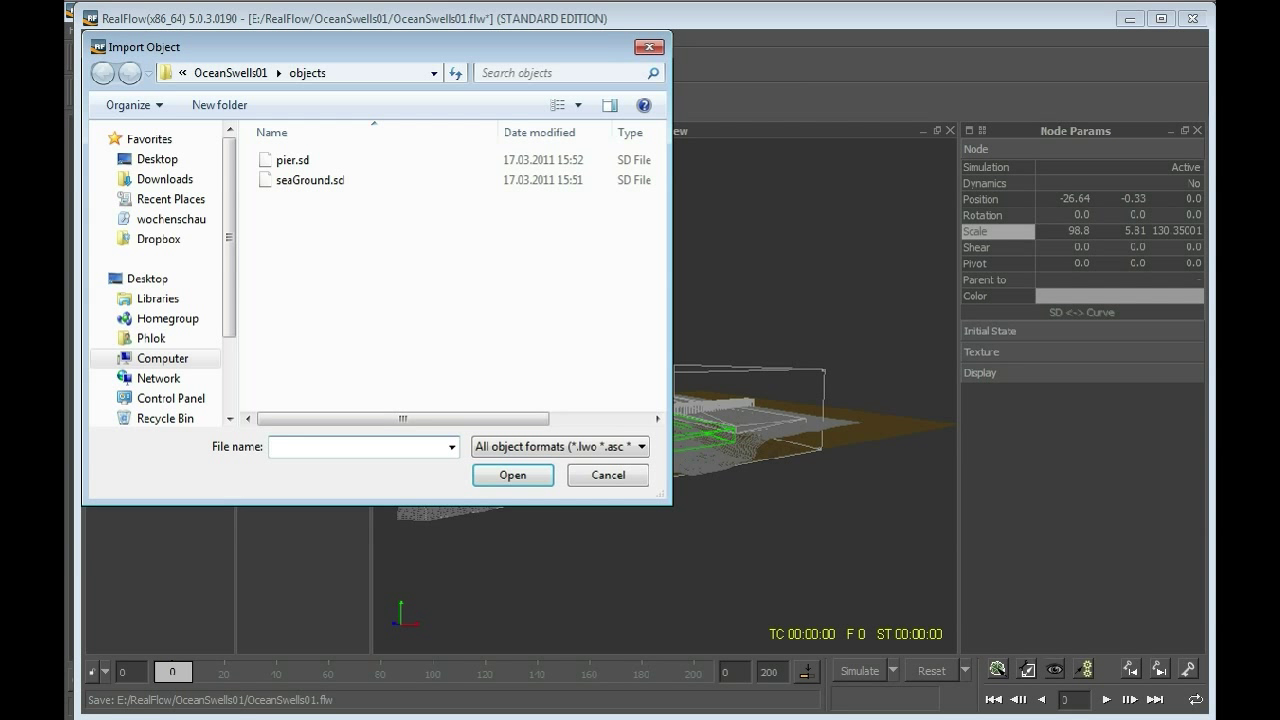
click(608, 475)
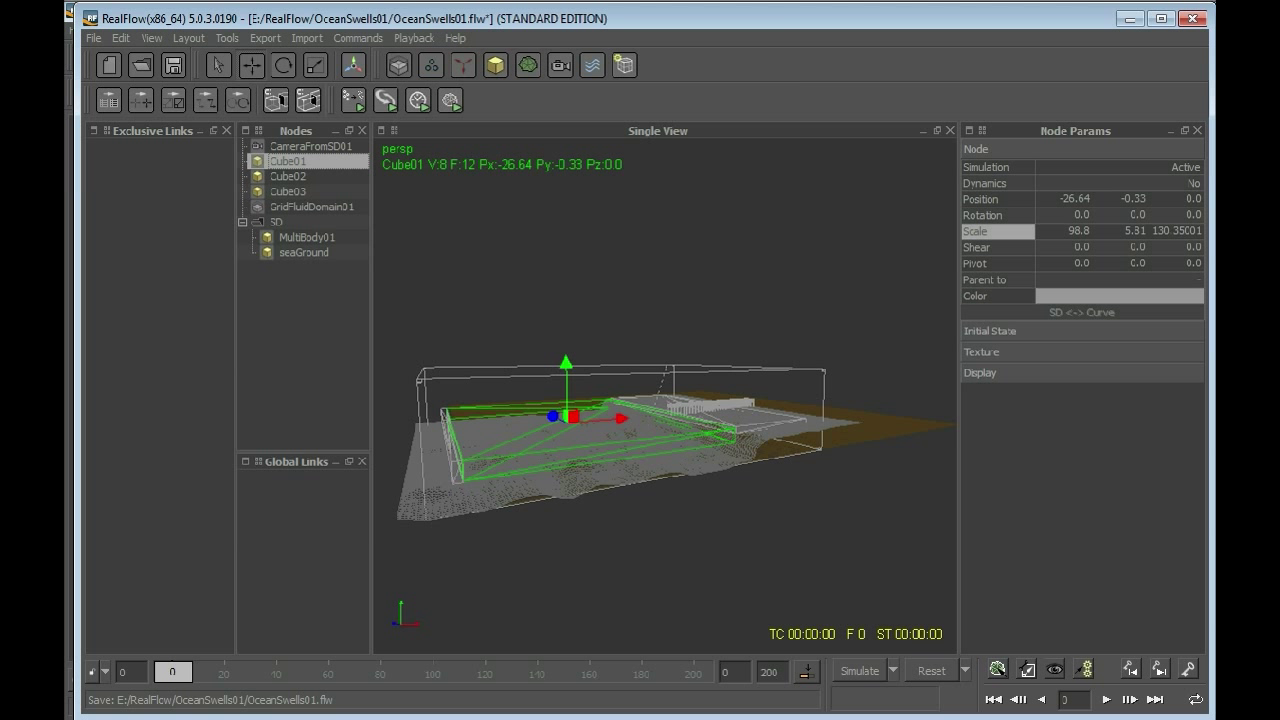
Rename Cube01, the large cube over the open sea ground, as EmitMainWater.
right_click(283, 161)
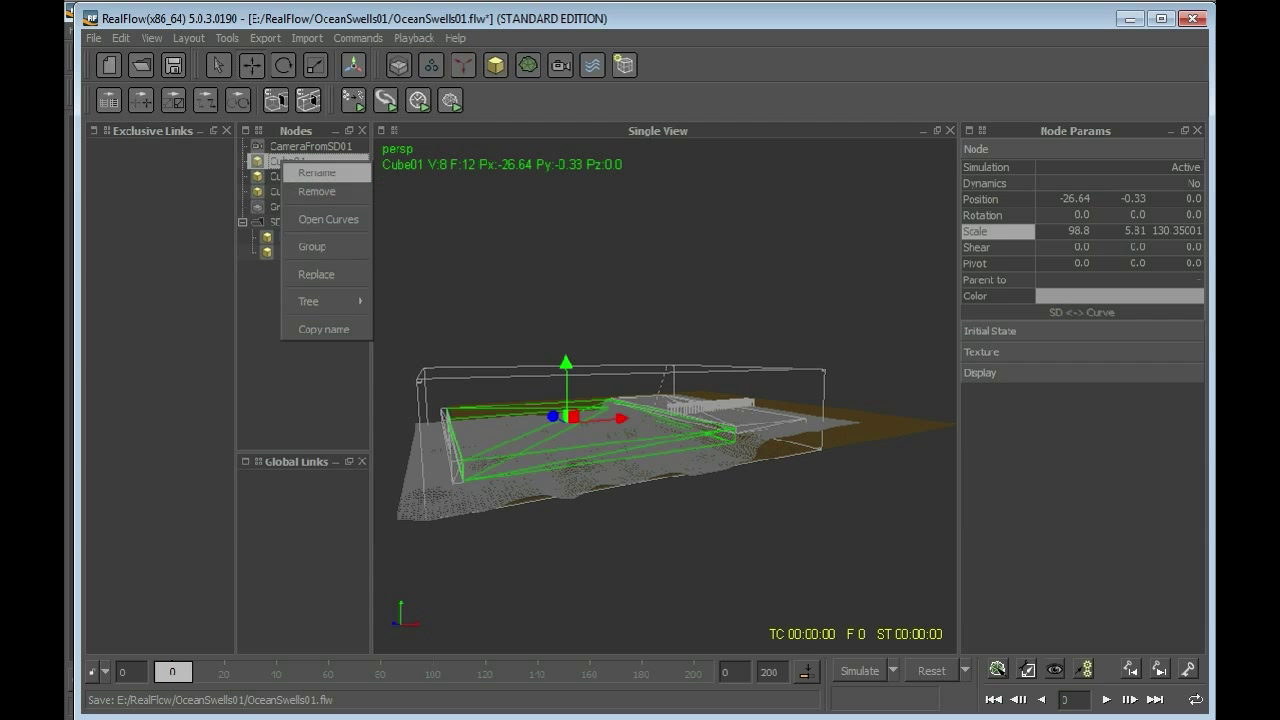
click(317, 172)
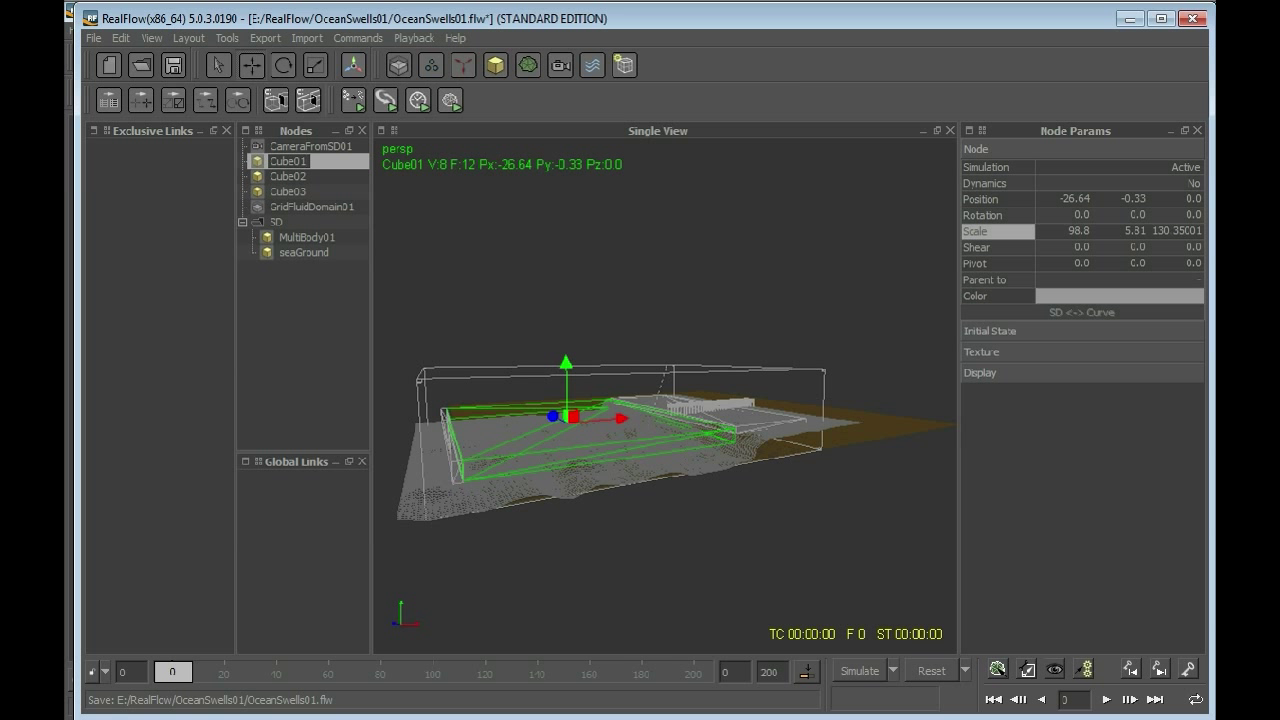
key(BackSpace)
key(BackSpace)
key(BackSpace)
key(BackSpace)
key(BackSpace)
key(BackSpace)
text(EmitMainWater)
key(Return)
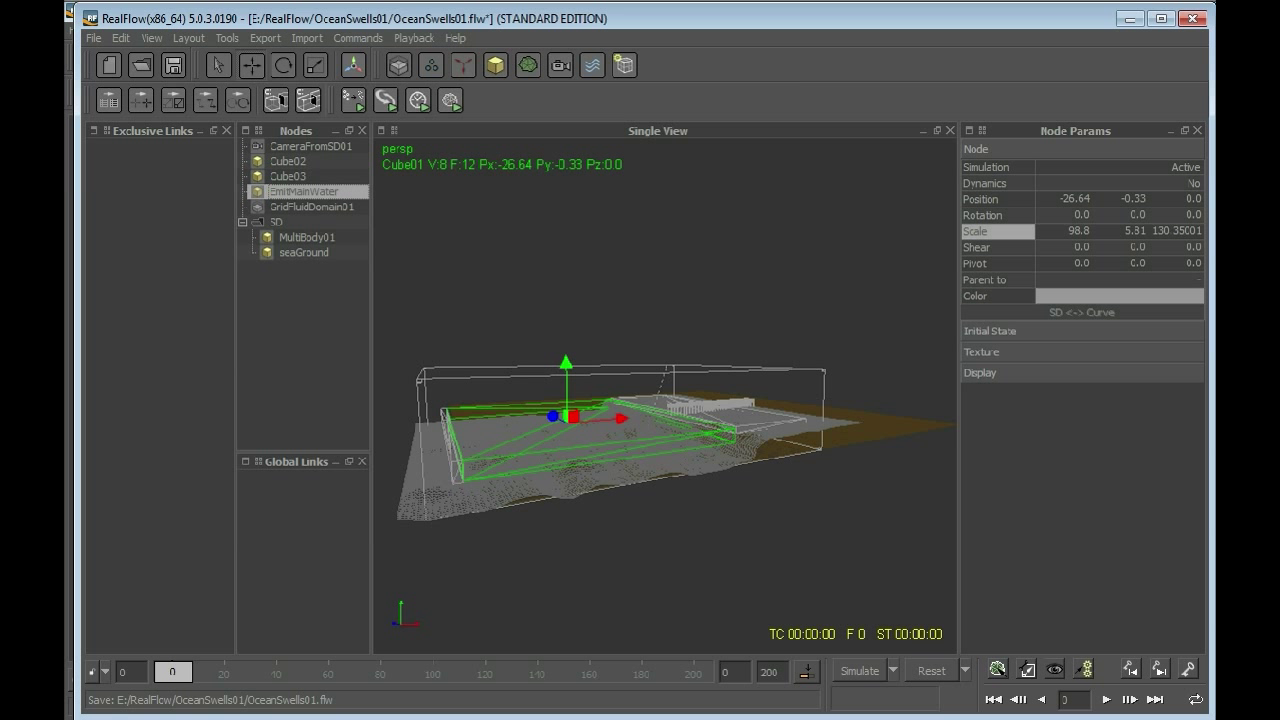
Rename Cube03, the flat cube over the shore end of the sea ground, as EmitRestWater.
click(288, 176)
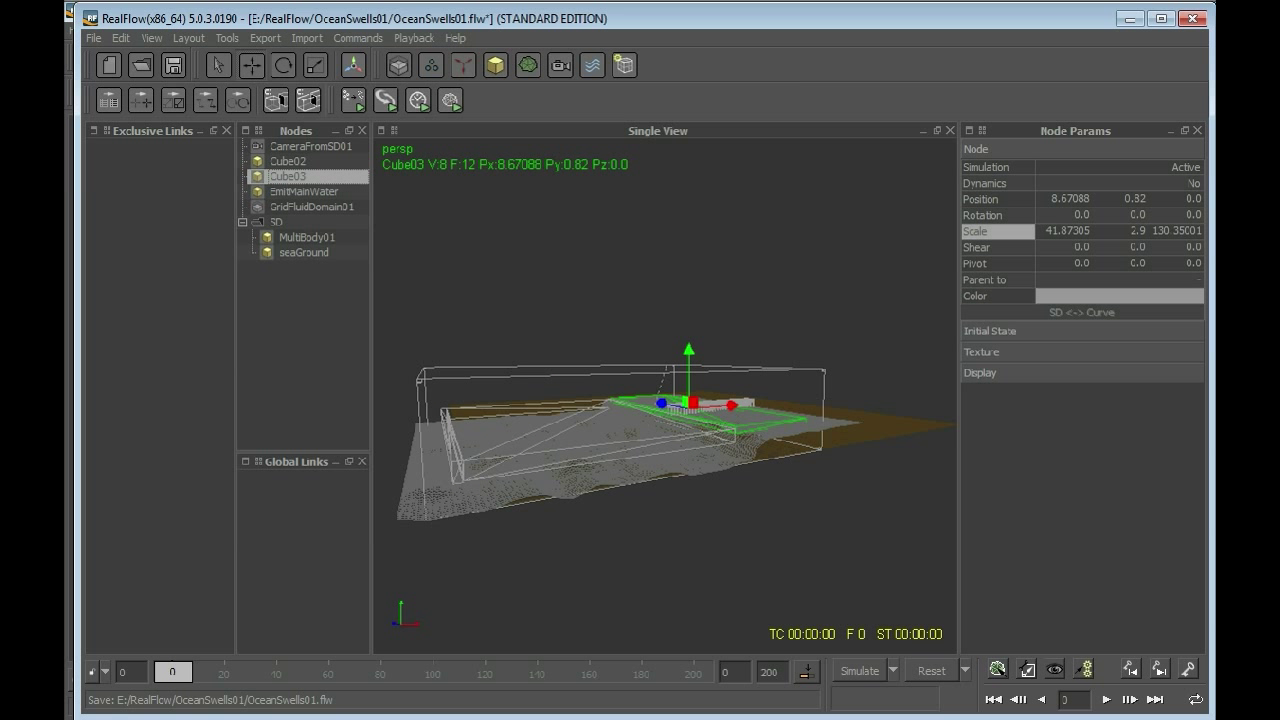
right_click(304, 176)
click(340, 187)
key(BackSpace)
key(BackSpace)
key(BackSpace)
key(BackSpace)
key(BackSpace)
text(EmitRestWater)
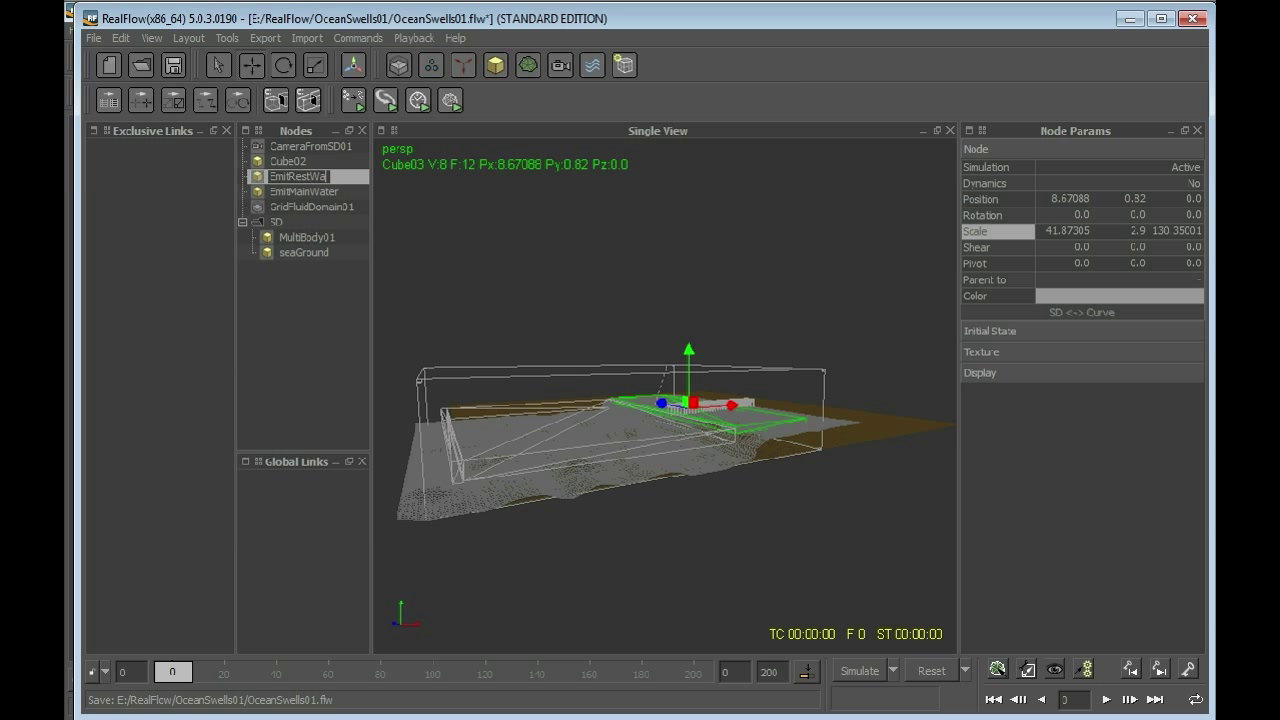
key(Return)
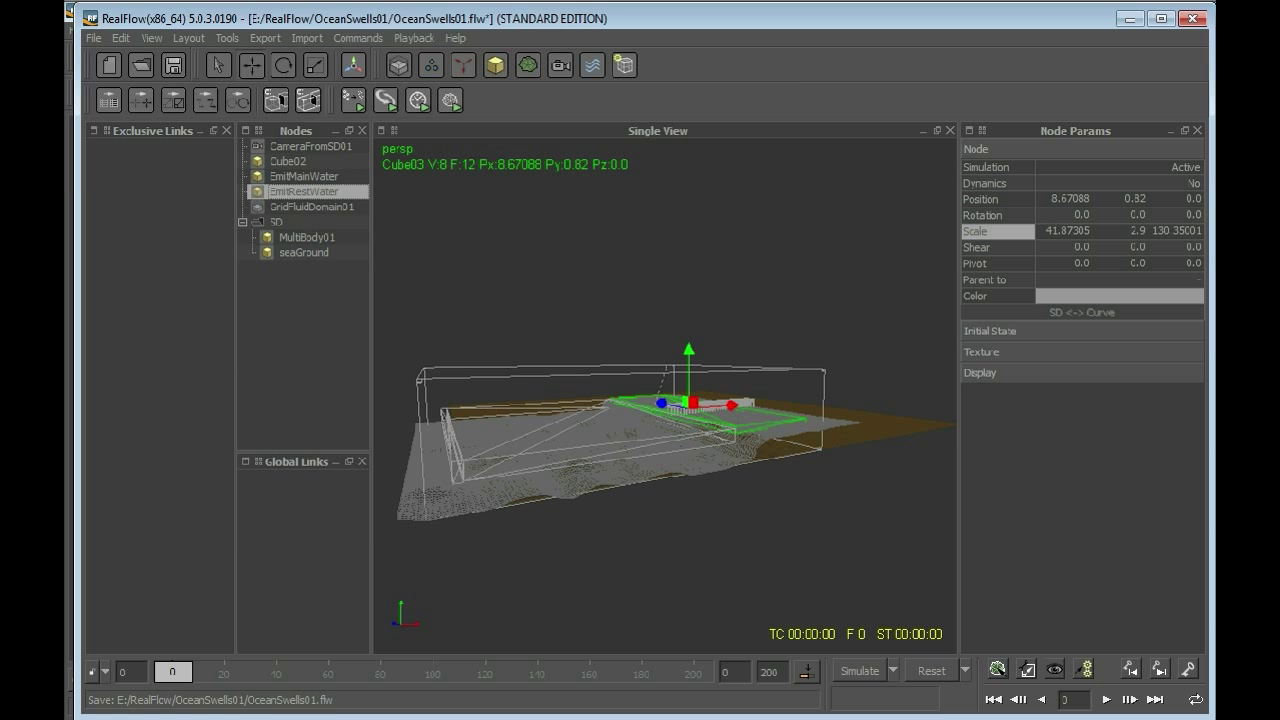
Rename Cube02, the thin cube along the outer edge of the main water, as EmitWave.
click(289, 161)
right_click(290, 162)
click(325, 174)
key(BackSpace)
key(BackSpace)
key(BackSpace)
key(BackSpace)
key(BackSpace)
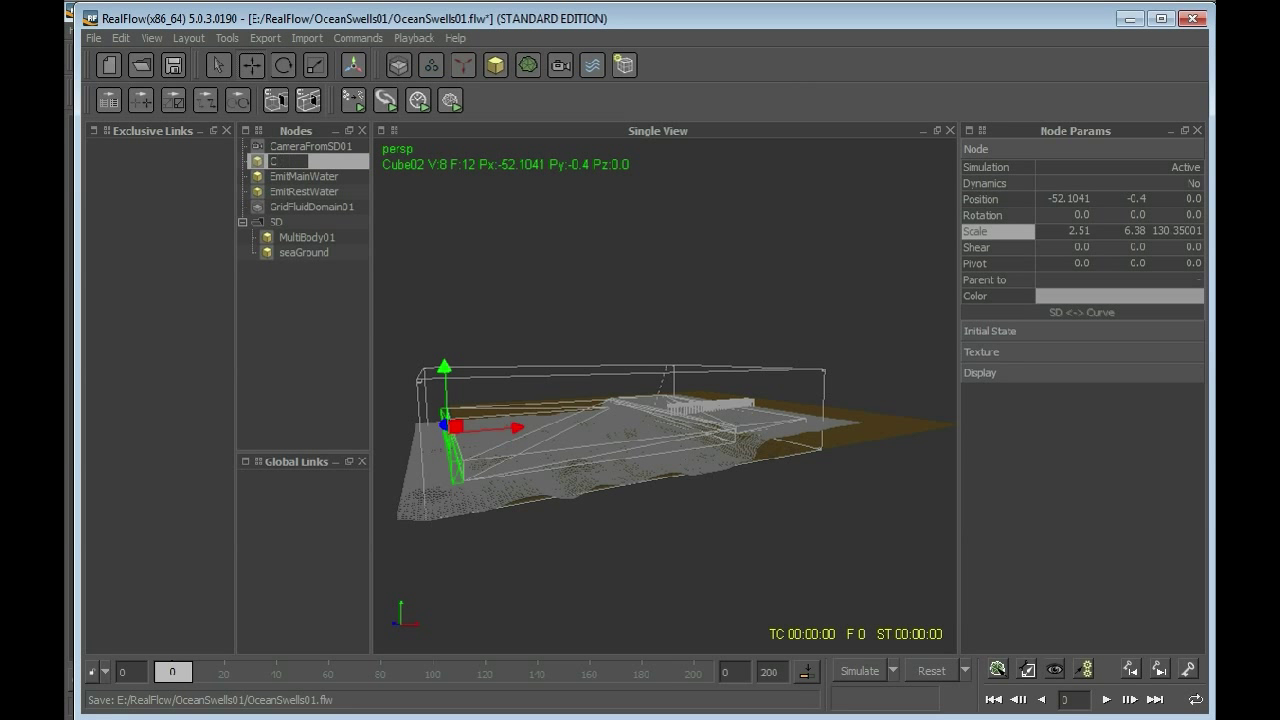
text(EmitWave)
key(Return)
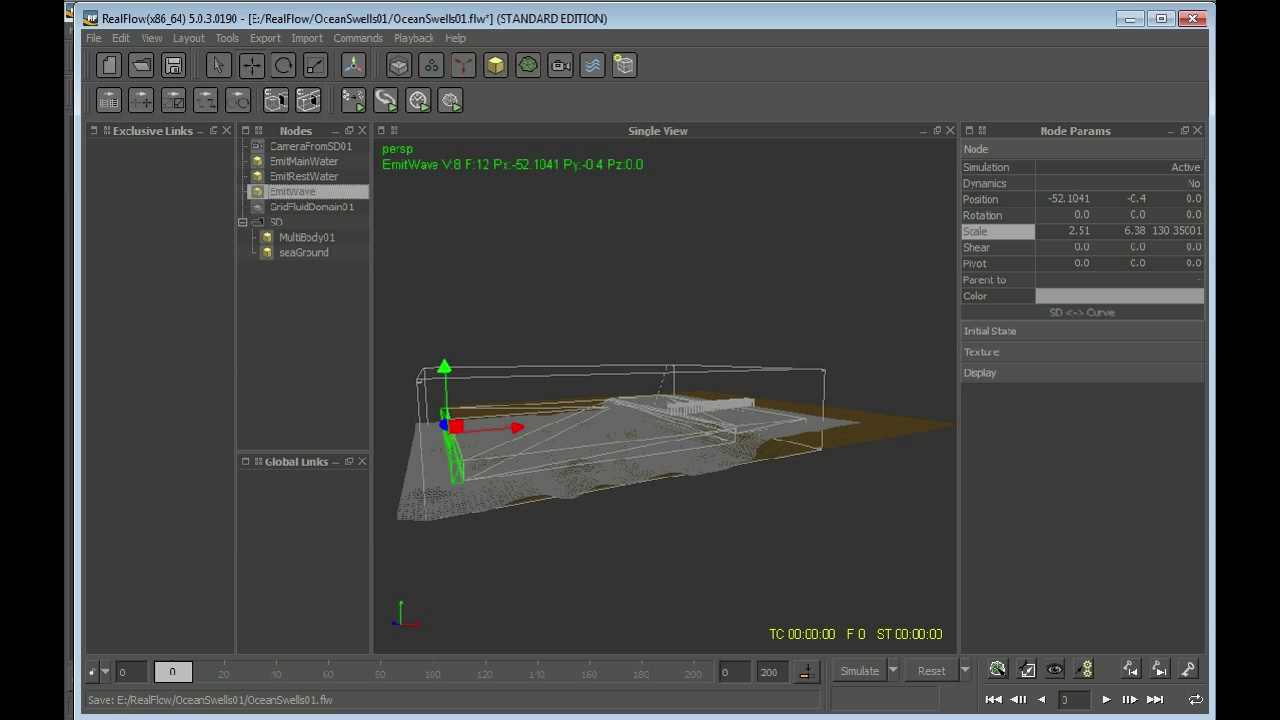
Group the EmitMainWater, EmitRestWater and EmitWave cubes together.
ctrl+click(304, 177)
ctrl+click(304, 162)
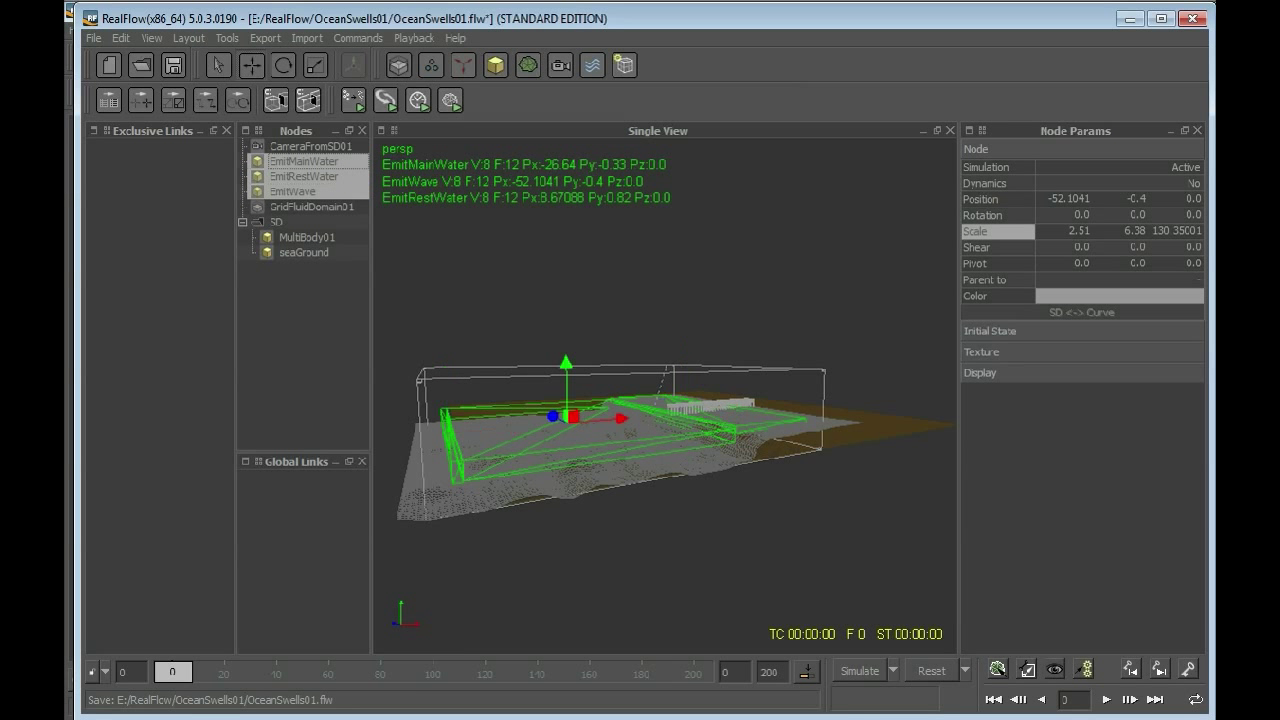
right_click(290, 176)
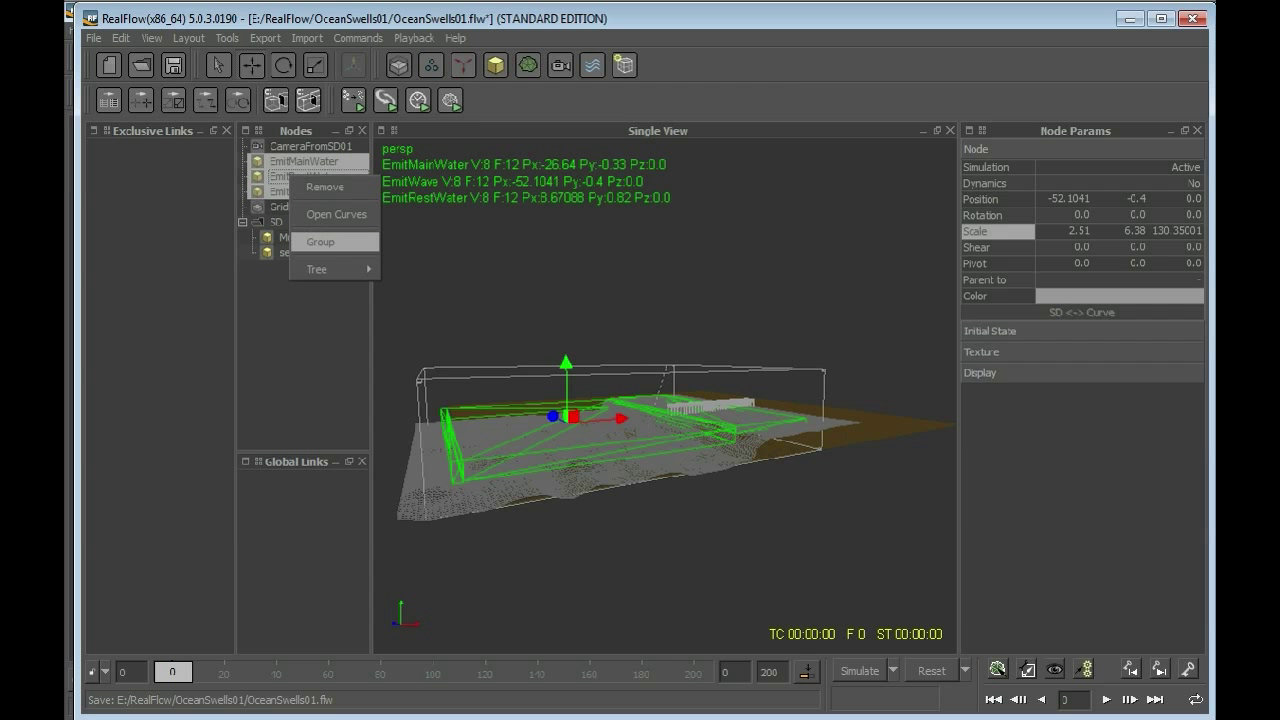
click(321, 242)
Rename the group holding the three emission cubes as EmissionGeometry.
right_click(298, 177)
click(335, 191)
key(BackSpace)
key(BackSpace)
key(BackSpace)
key(BackSpace)
key(BackSpace)
key(BackSpace)
key(BackSpace)
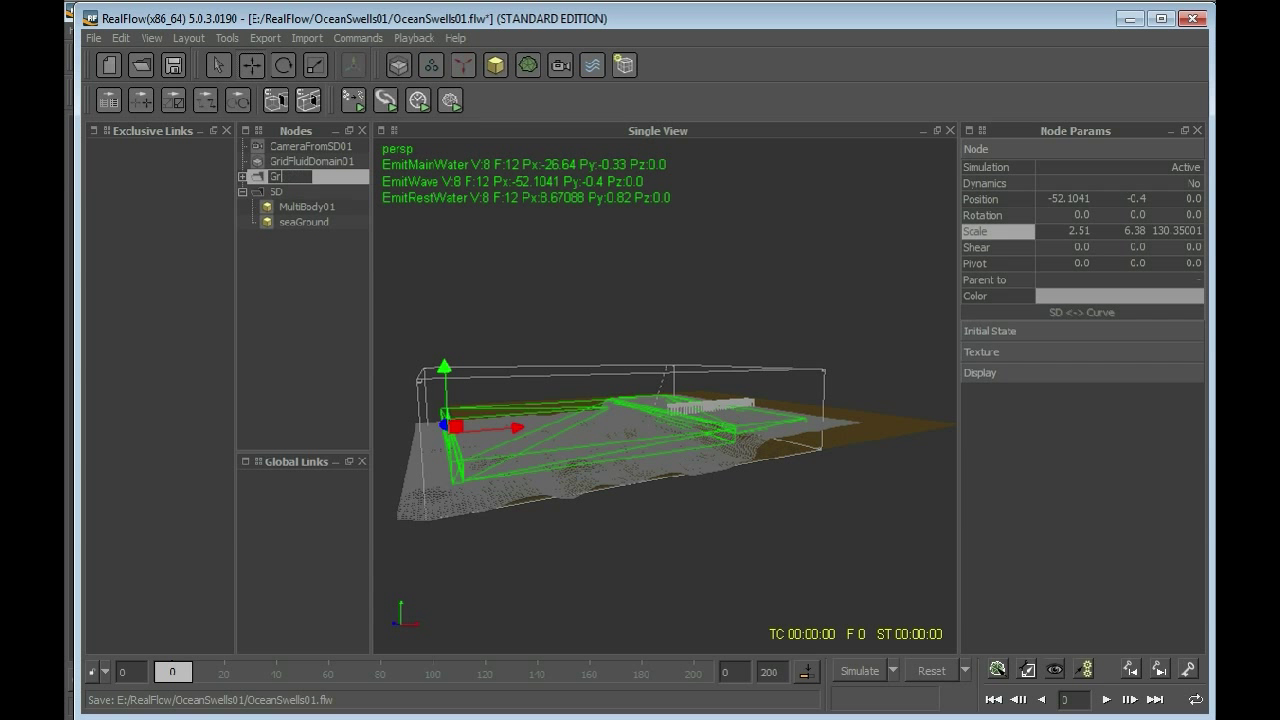
text(EmissionGeometry)
key(Return)
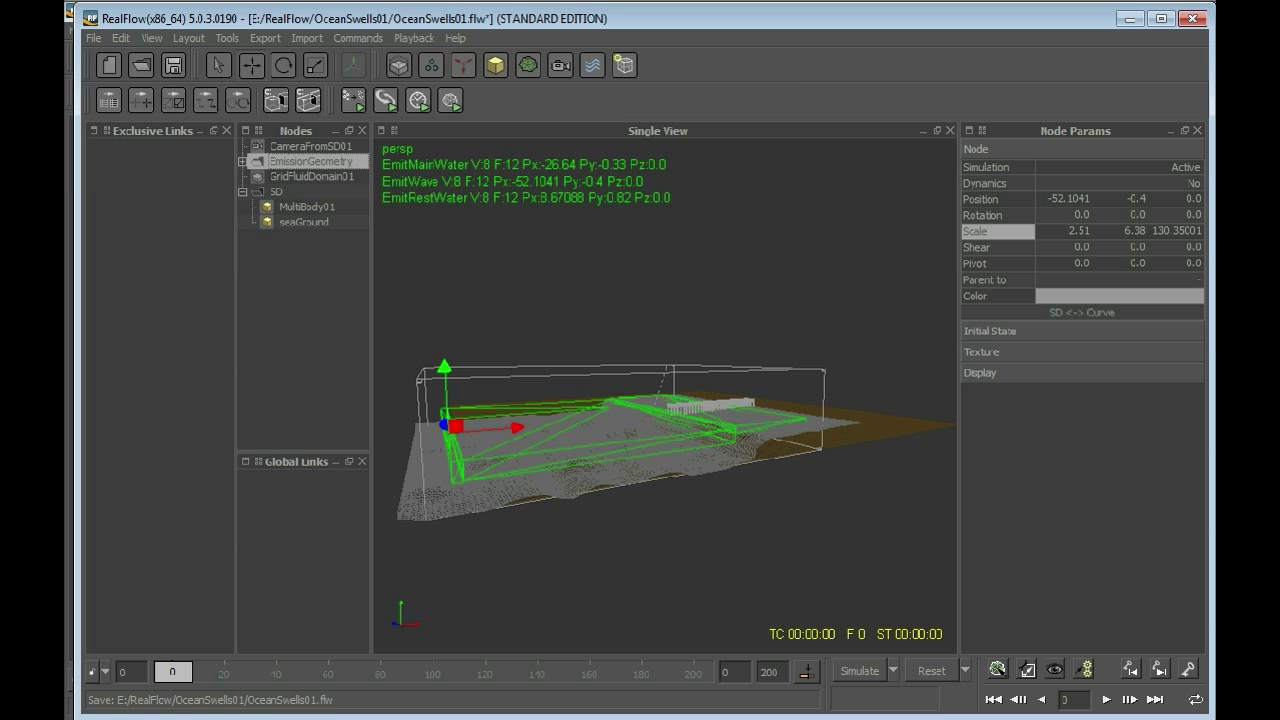
Delete the CameraFromSD01 node and group EmissionGeometry together with GridFluidDomain01.
click(311, 146)
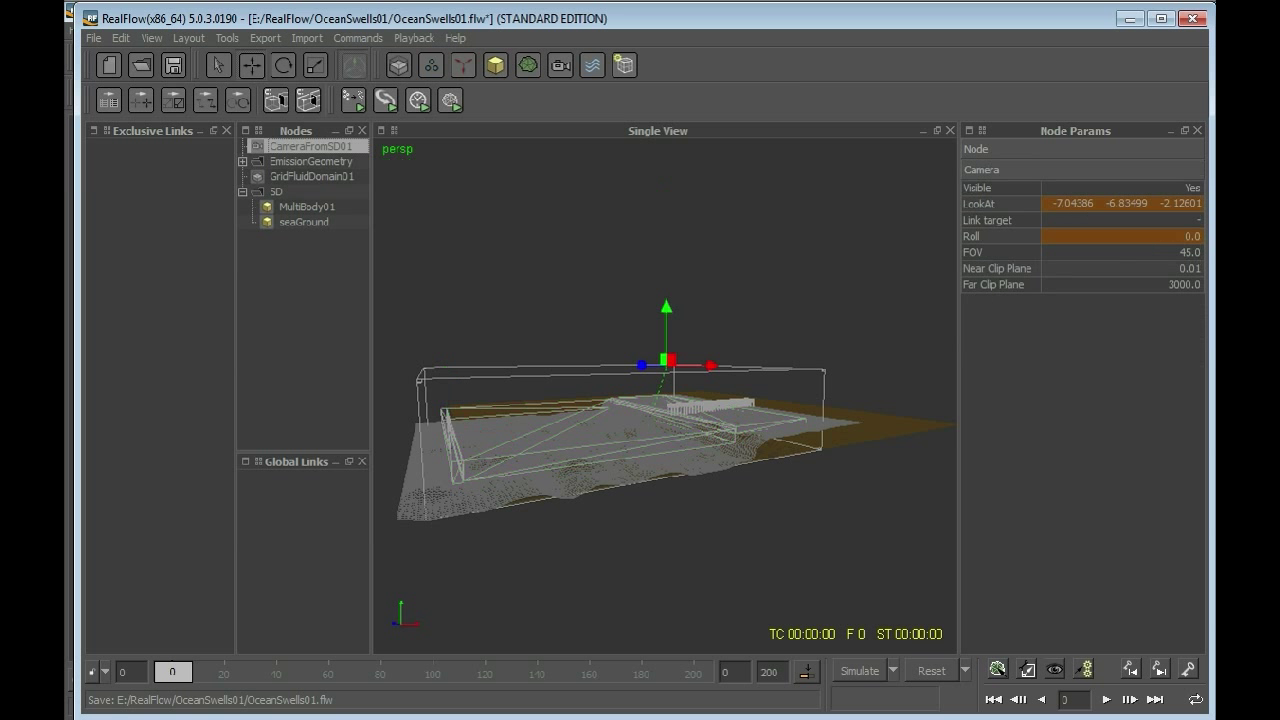
key(Delete)
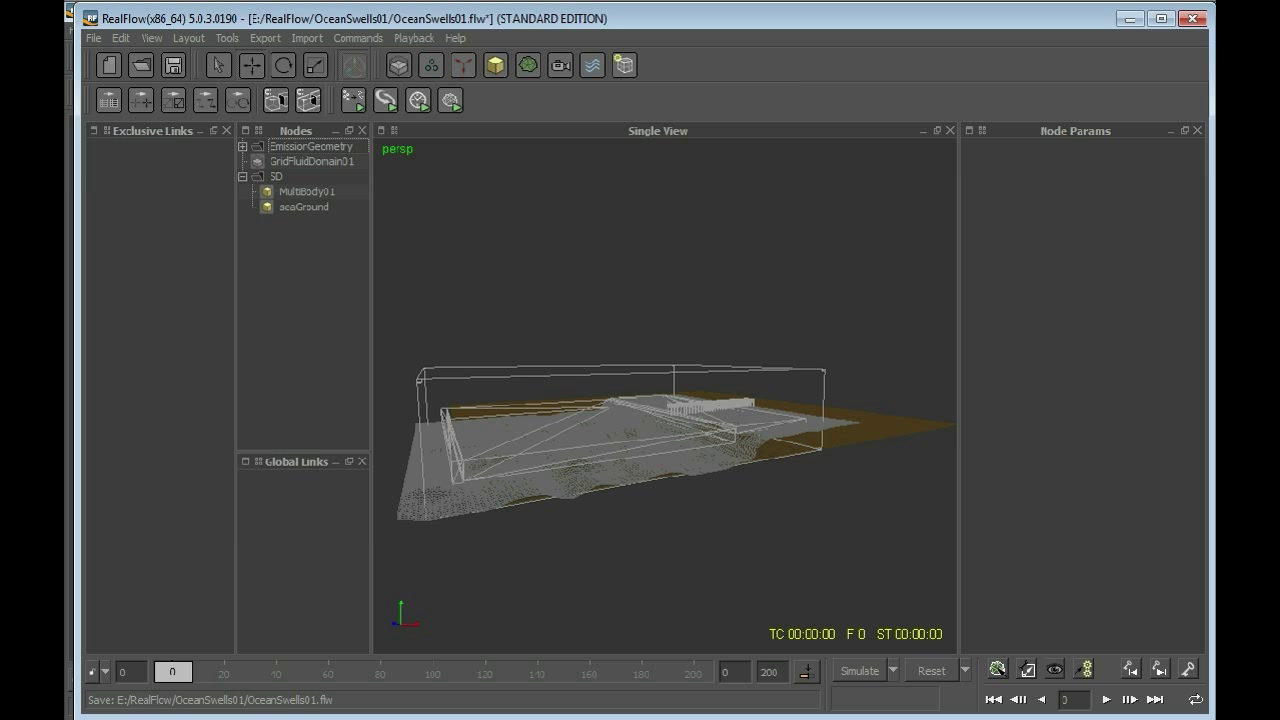
click(311, 161)
ctrl+click(311, 146)
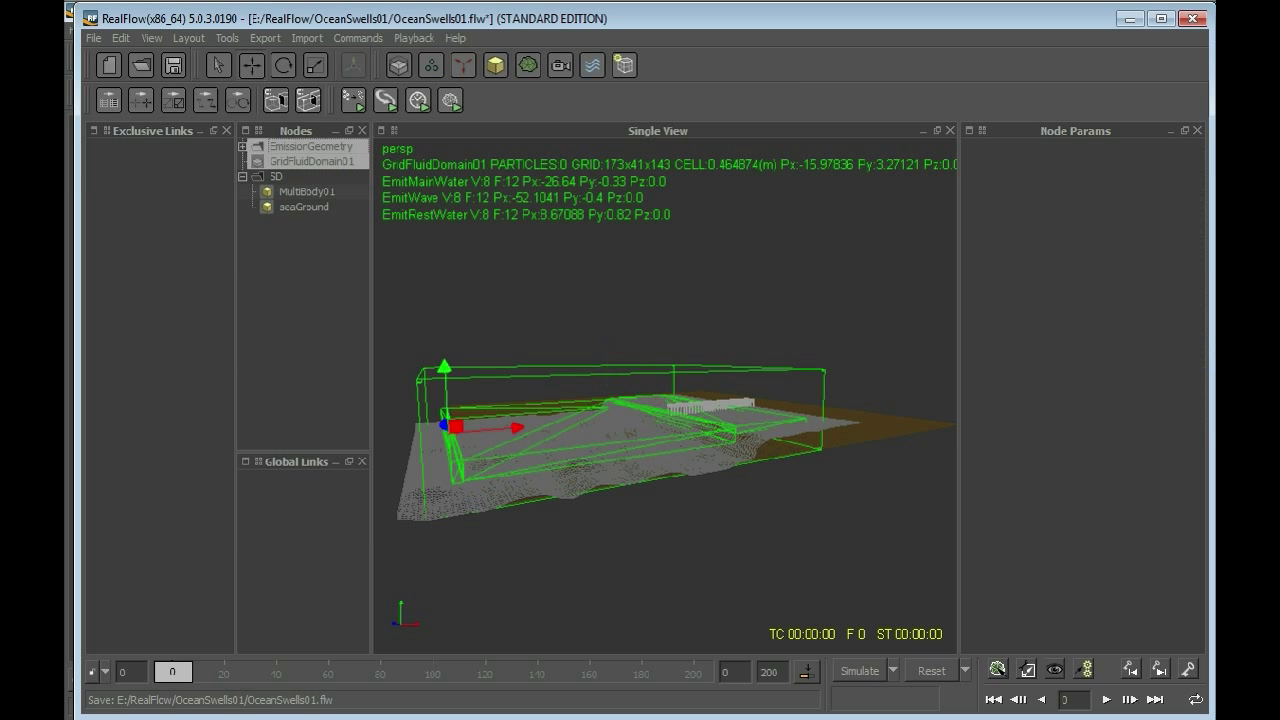
right_click(300, 150)
click(330, 216)
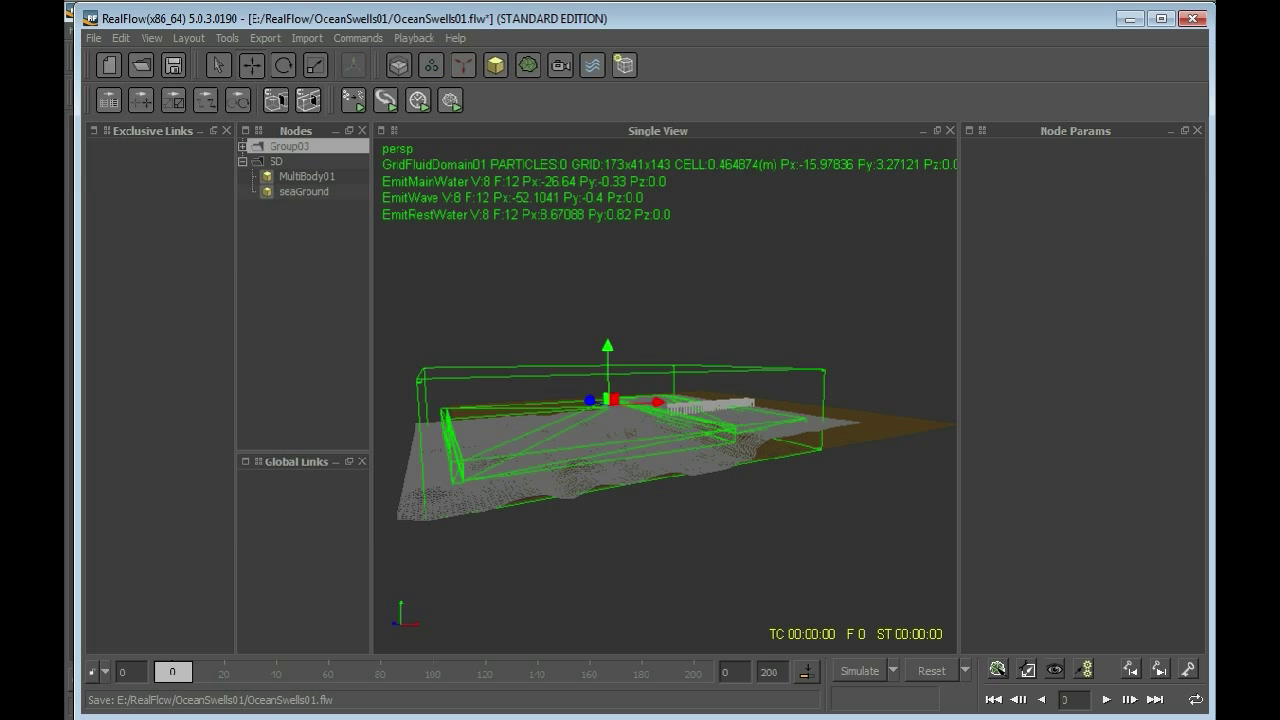
Rename the group containing EmissionGeometry and the fluid domain as GridFluid.
right_click(278, 149)
click(314, 160)
key(BackSpace)
key(BackSpace)
key(BackSpace)
key(BackSpace)
key(BackSpace)
key(BackSpace)
text(ridFluid)
key(Return)
Expand the GridFluid group and its EmissionGeometry subgroup, and collapse the SD group.
click(242, 146)
click(252, 161)
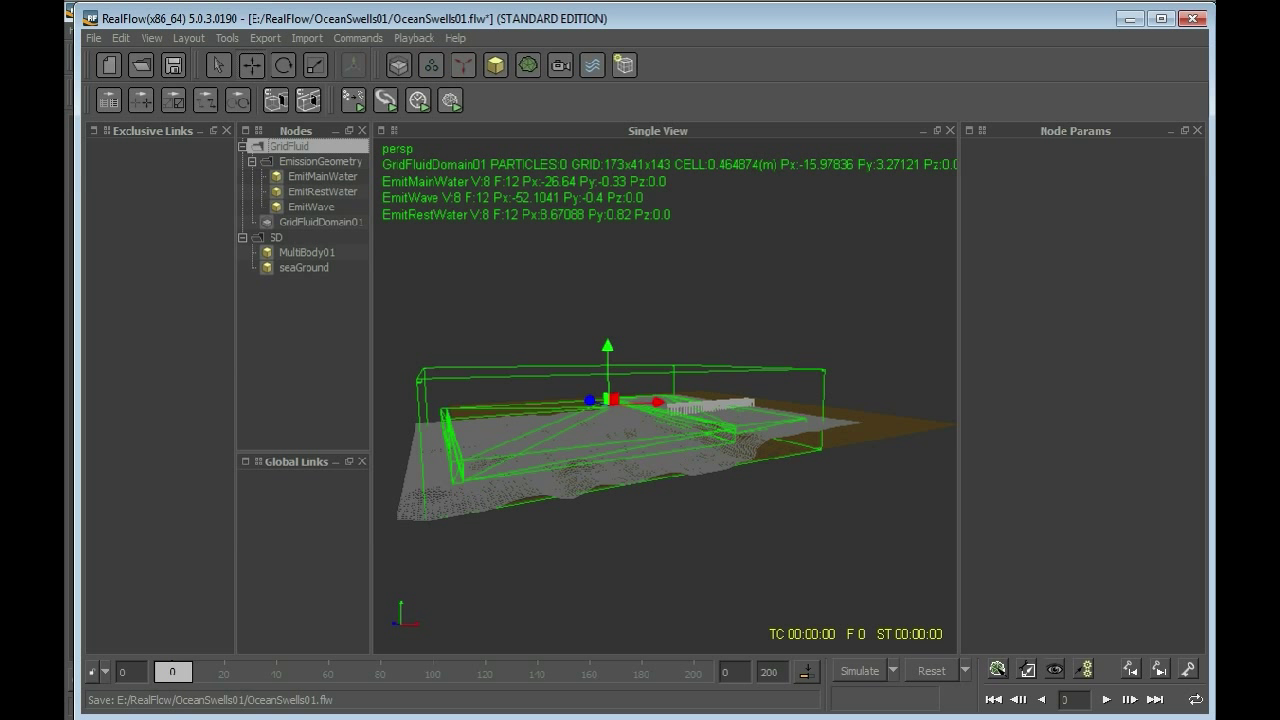
click(242, 238)
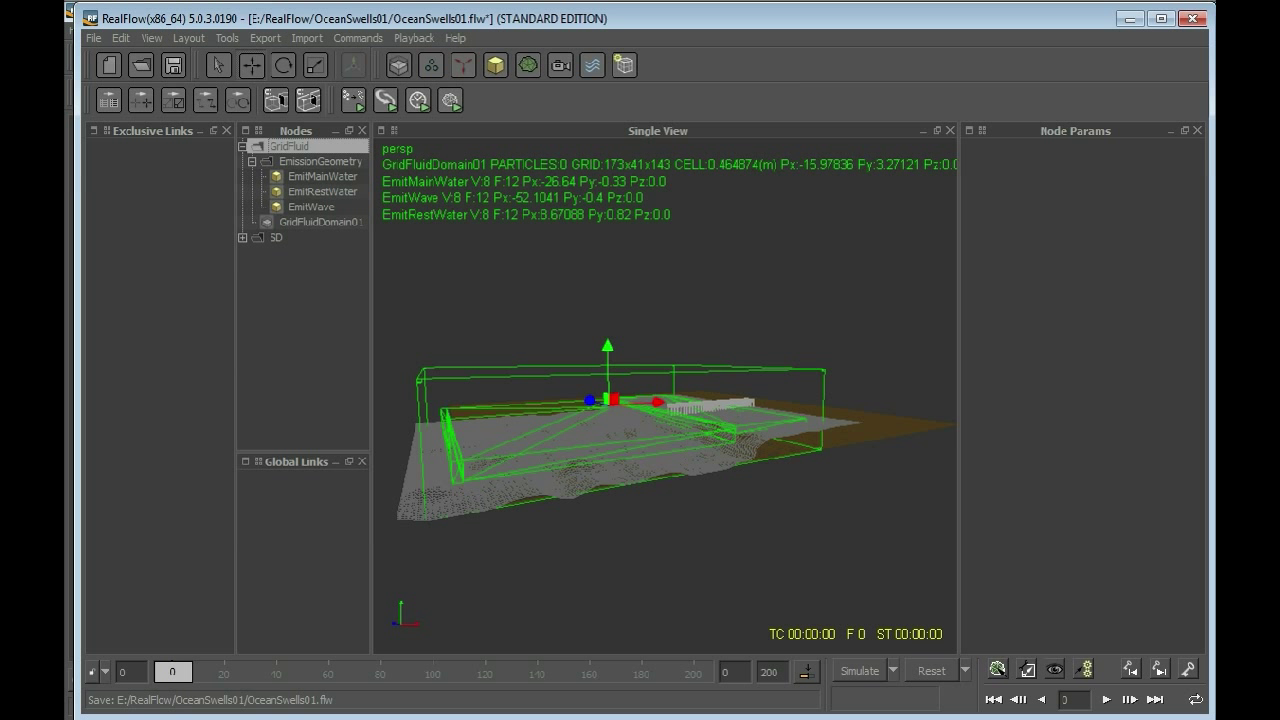
Review the placement of the three emission cubes inside the domain from several angles, selecting each one in turn.
alt+drag(620, 430, 710, 490)
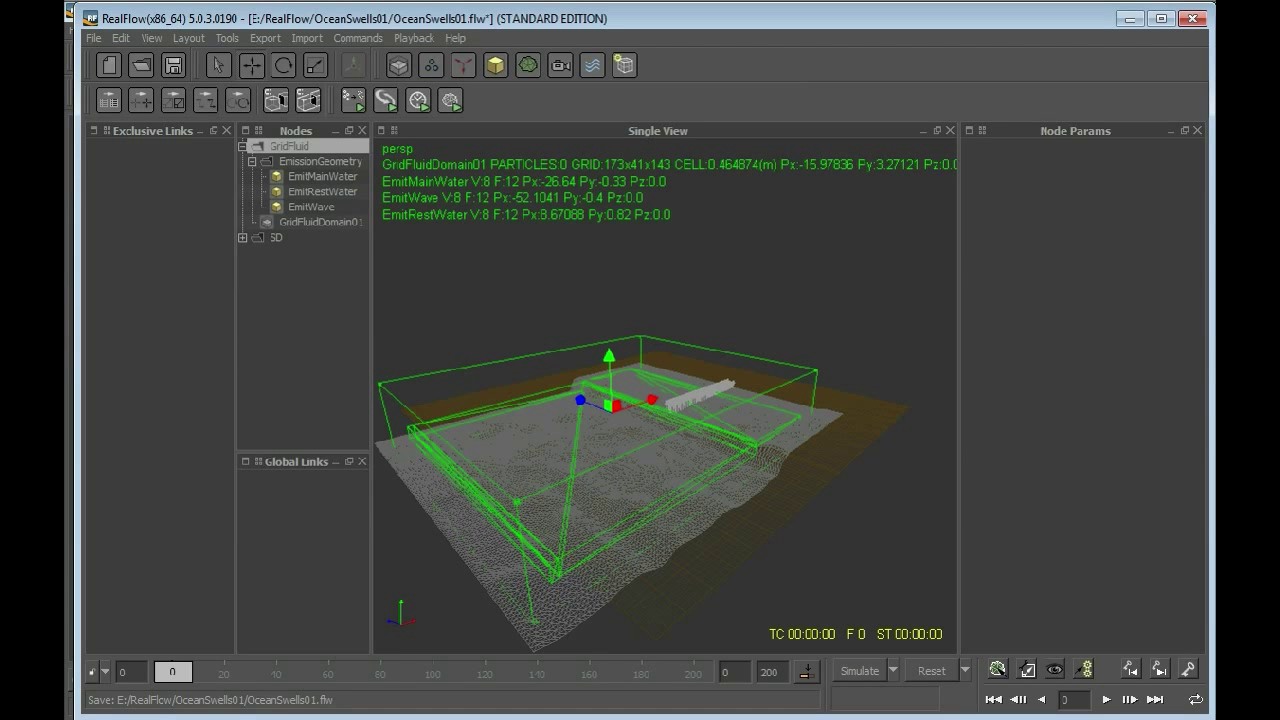
alt+drag(592, 536, 532, 487)
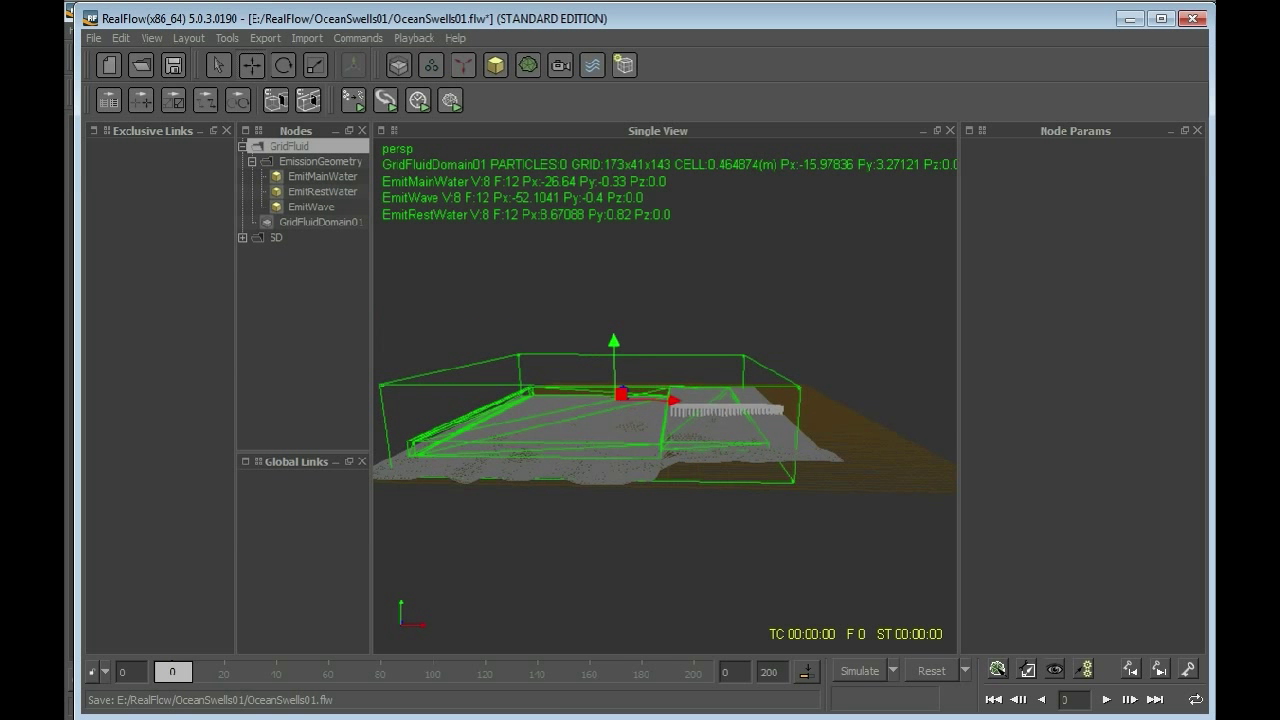
click(322, 177)
click(322, 192)
click(312, 207)
alt+drag(485, 340, 565, 420)
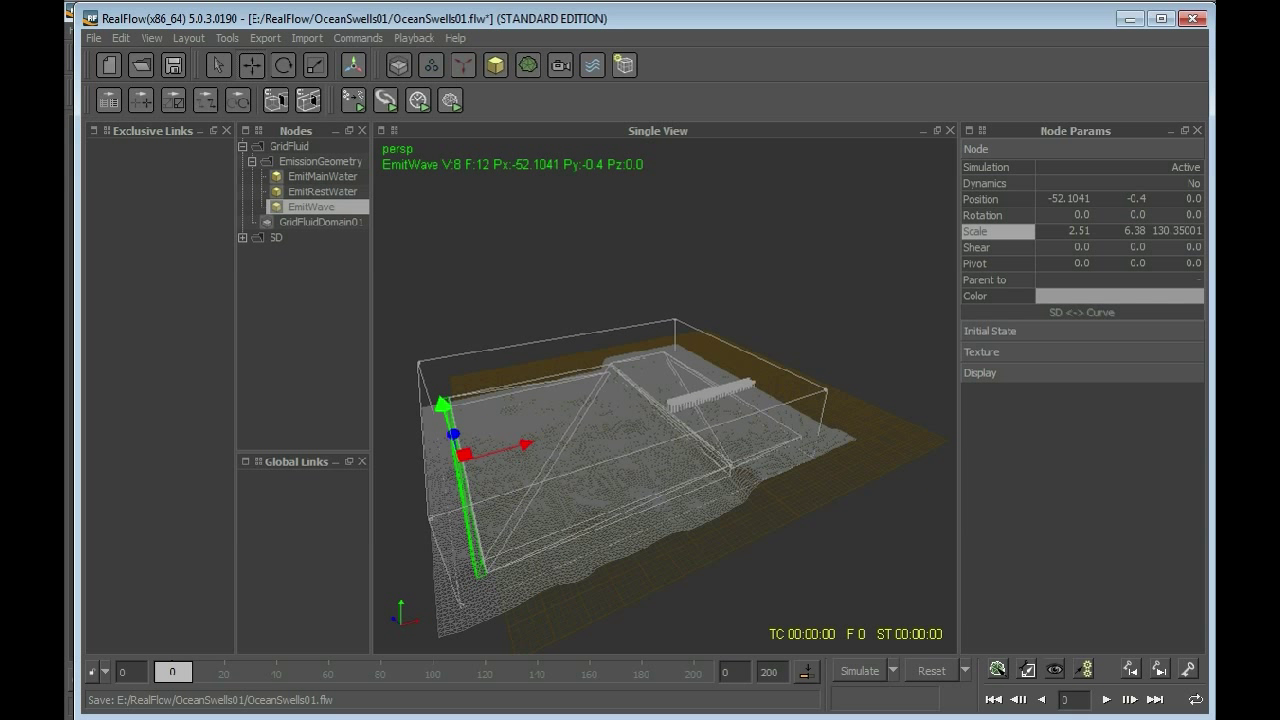
Add a grid fluid emitter that uses the EmitMainWater cube as its object.
click(322, 177)
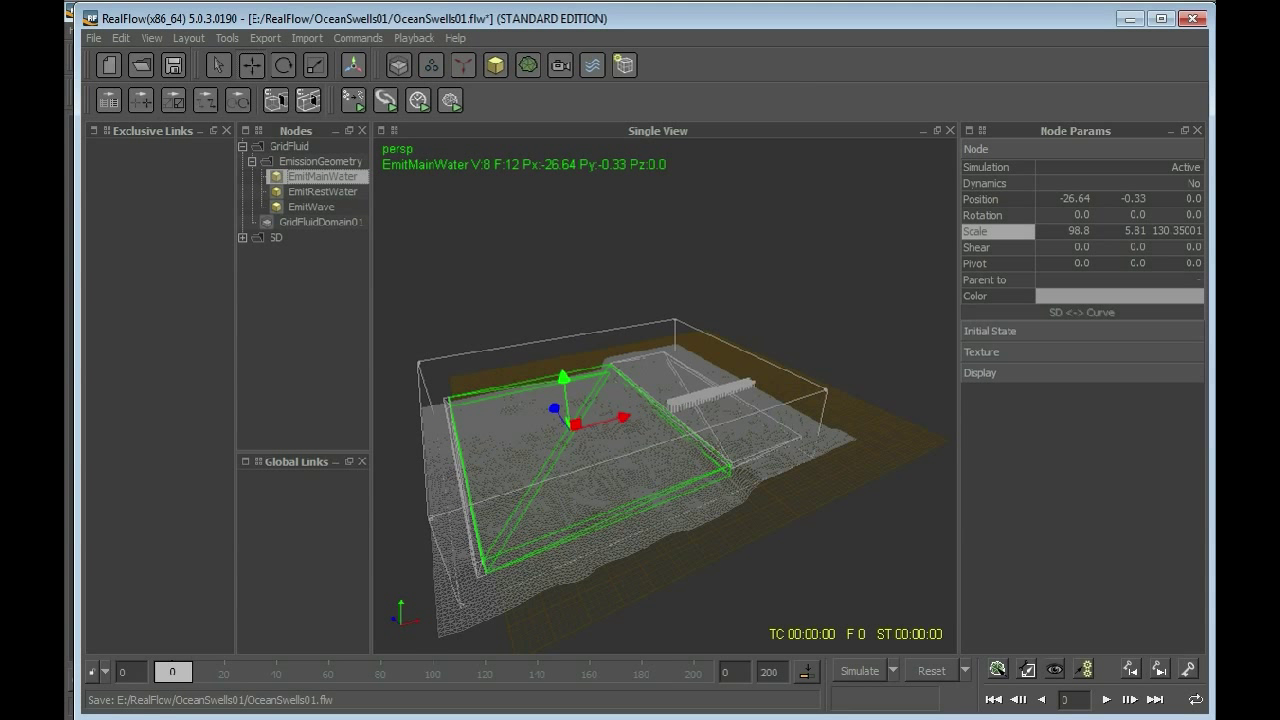
click(431, 65)
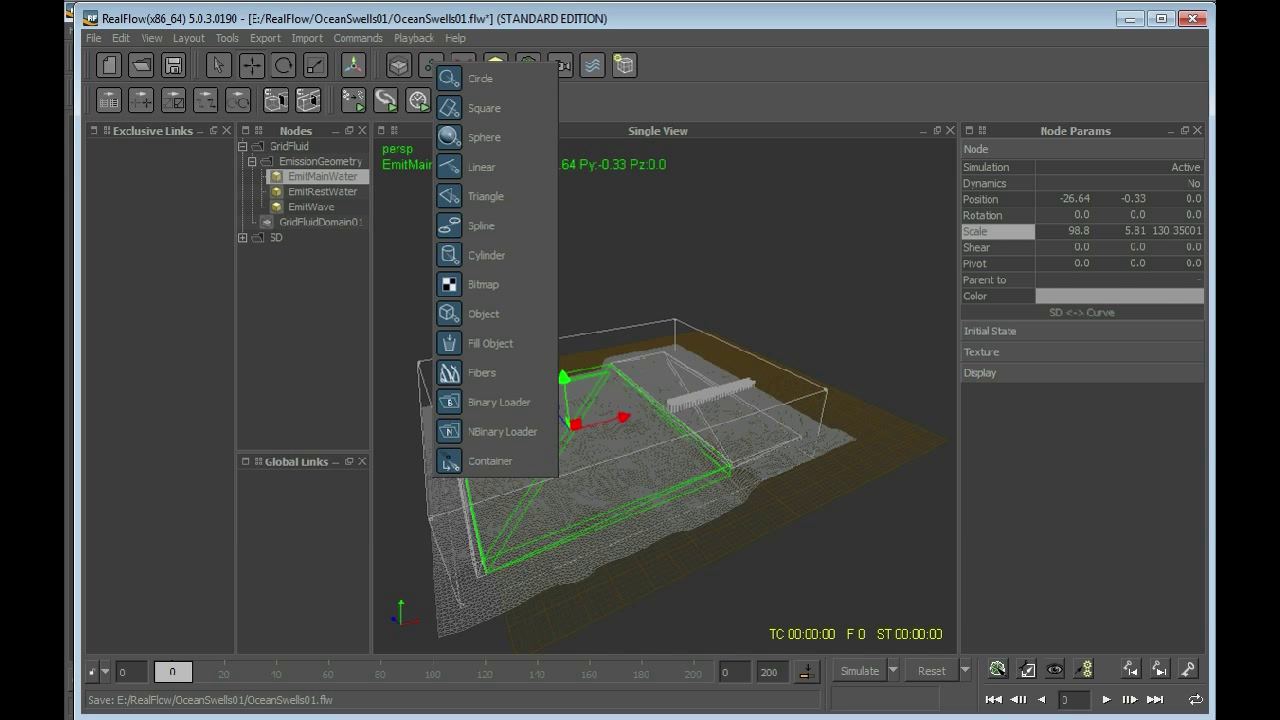
click(403, 69)
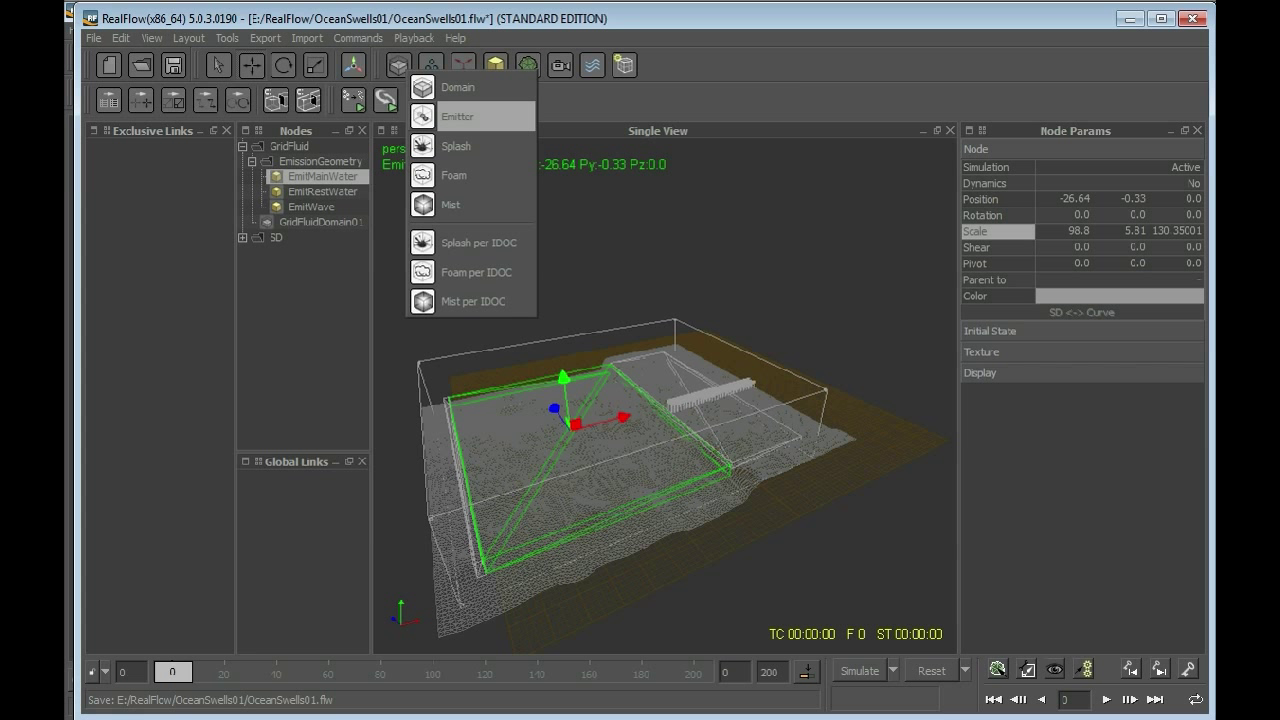
click(457, 116)
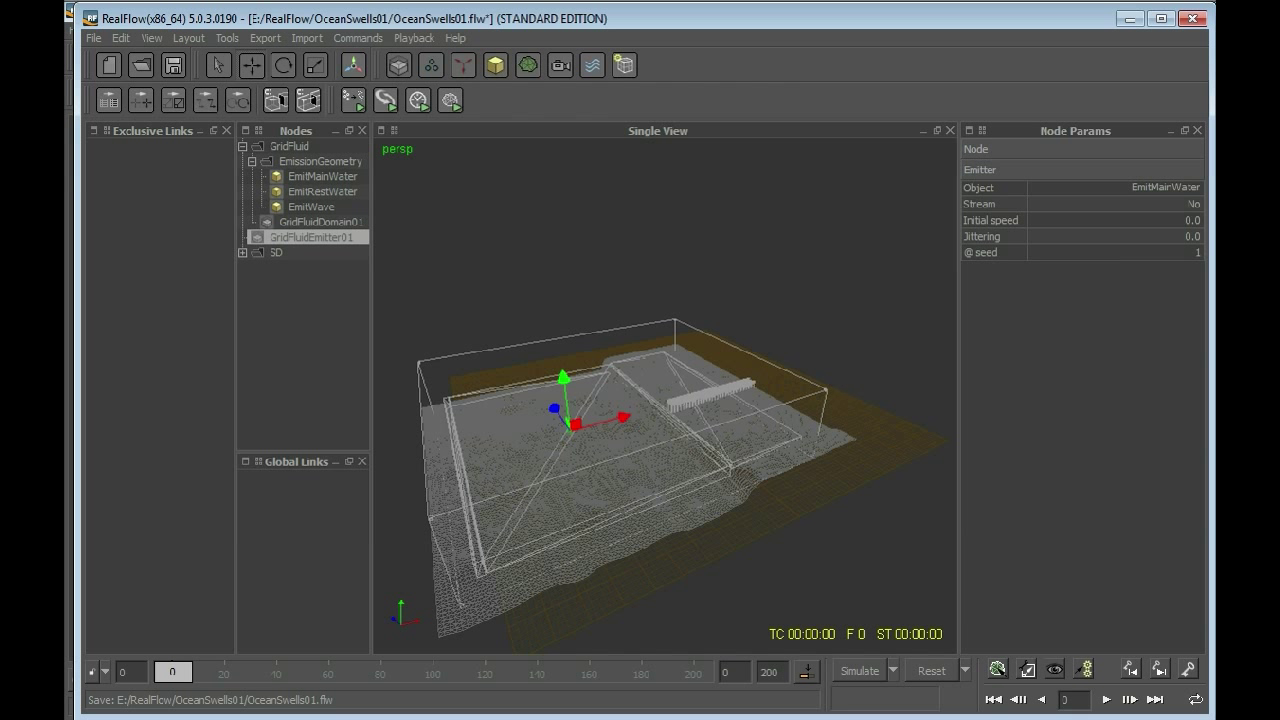
Clear the new emitter's object and assign EmitMainWater to it again.
click(1116, 188)
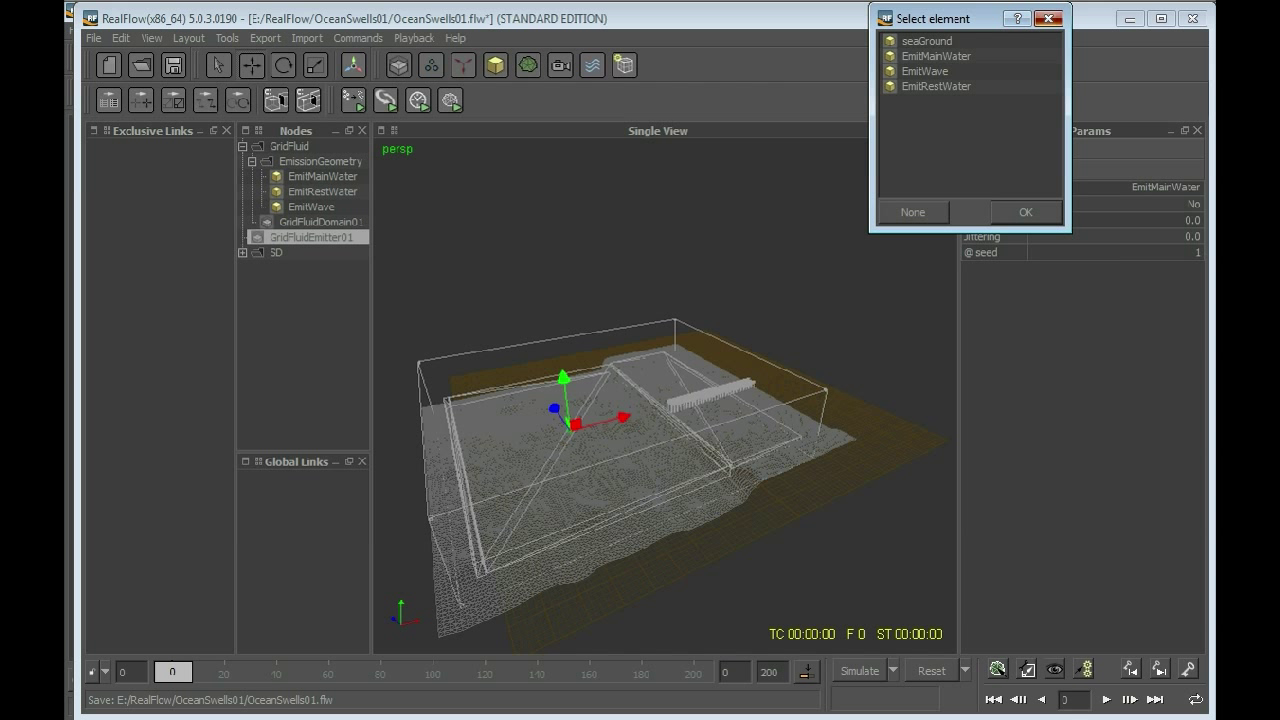
click(1048, 19)
click(1116, 188)
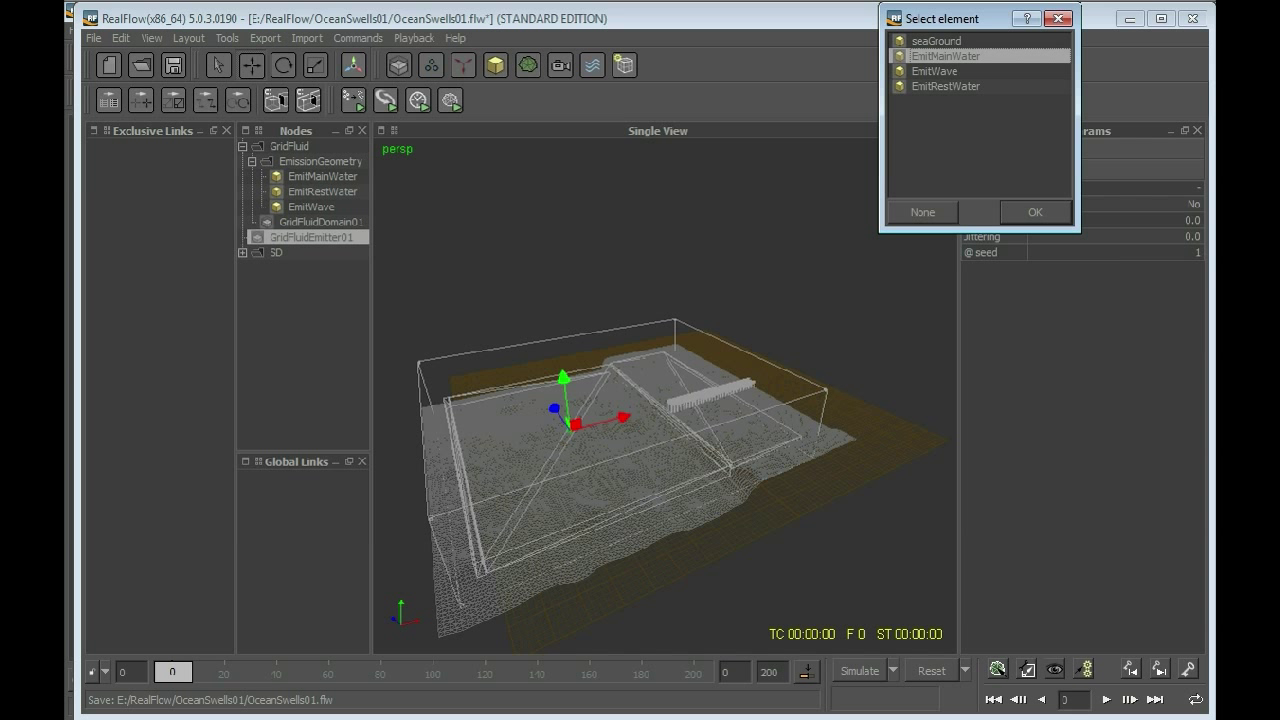
key(Return)
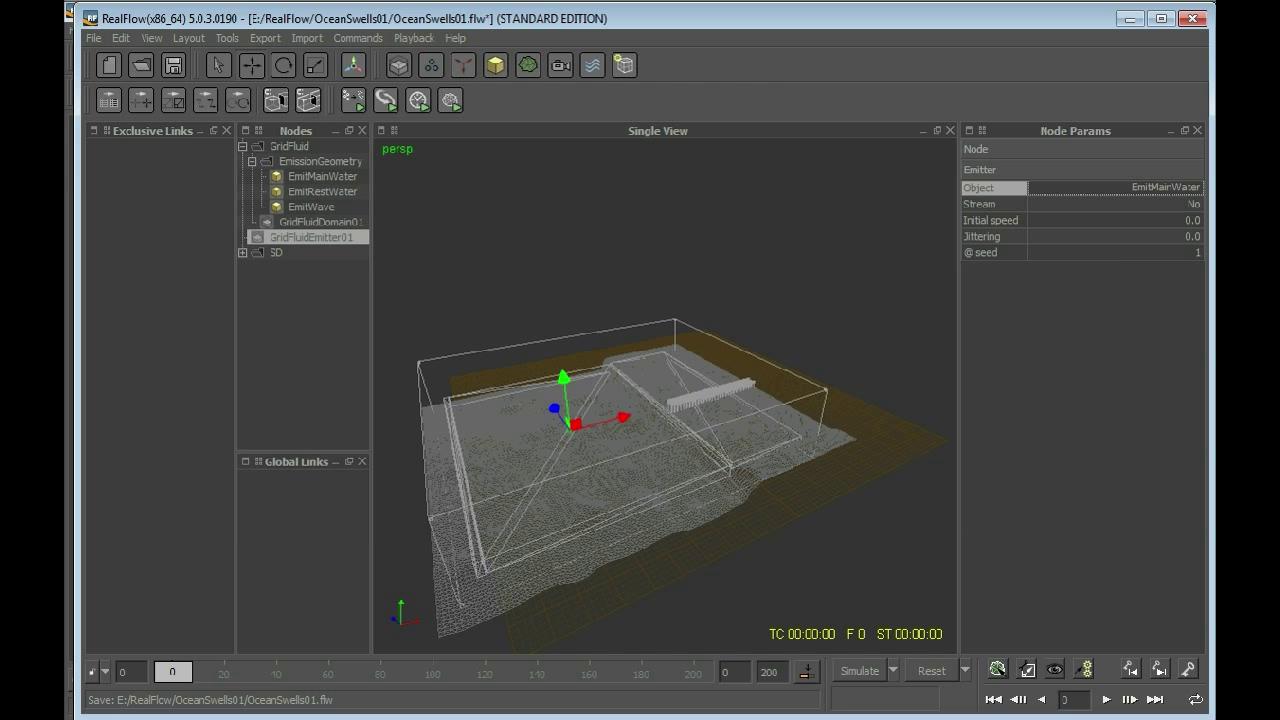
Rename the main water emitter as GridFluidEmitter_Main.
right_click(342, 238)
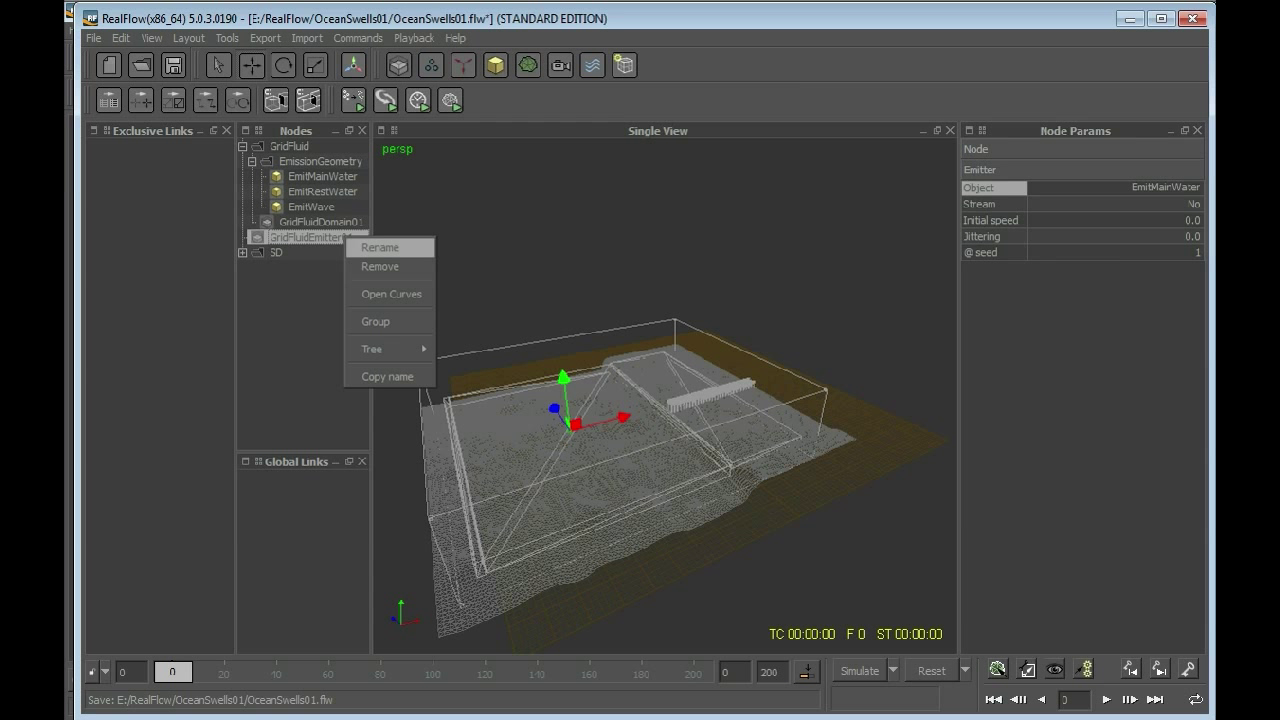
click(368, 248)
key(BackSpace)
key(BackSpace)
text(_Main)
key(Return)
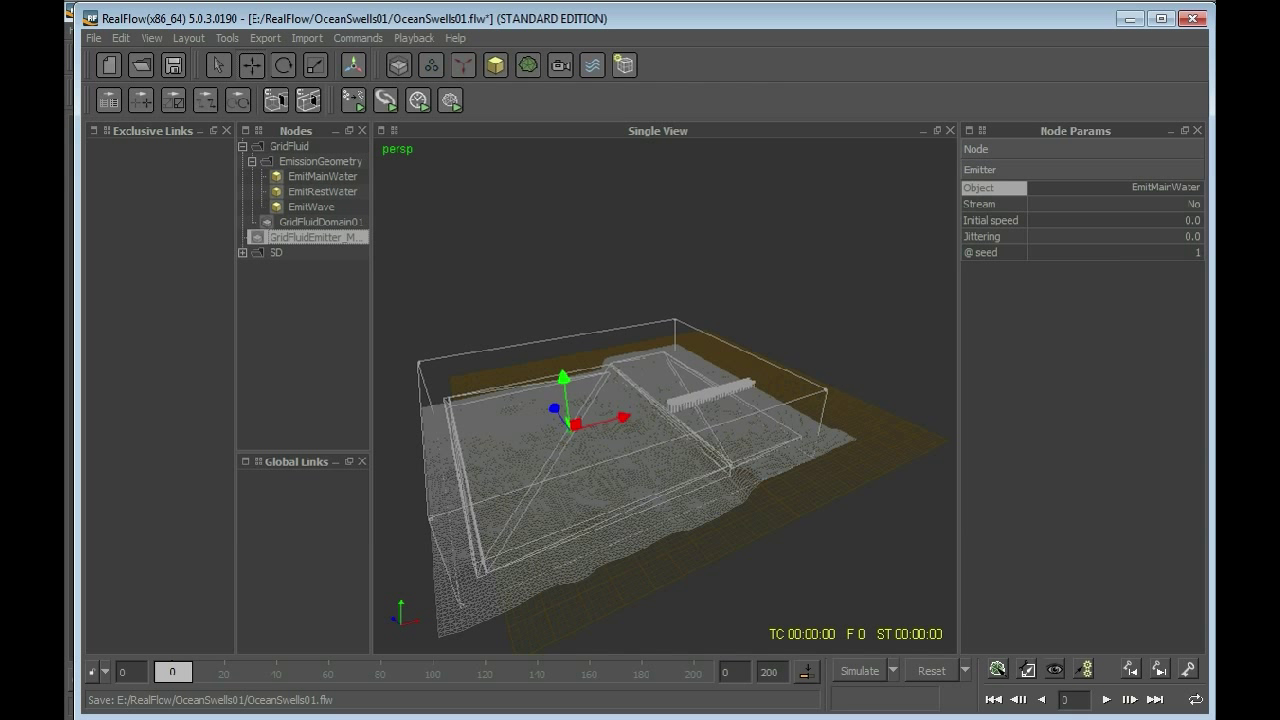
Add a second grid fluid emitter that uses the EmitRestWater cube as its object.
click(322, 191)
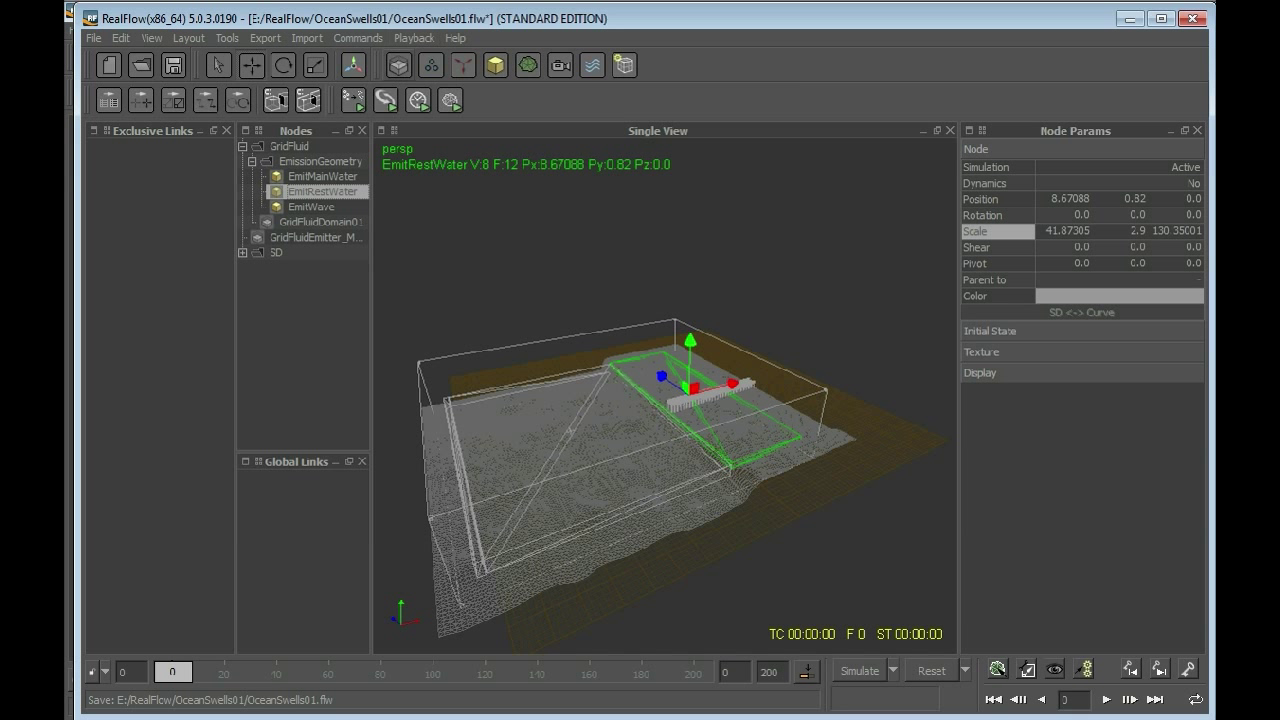
click(398, 65)
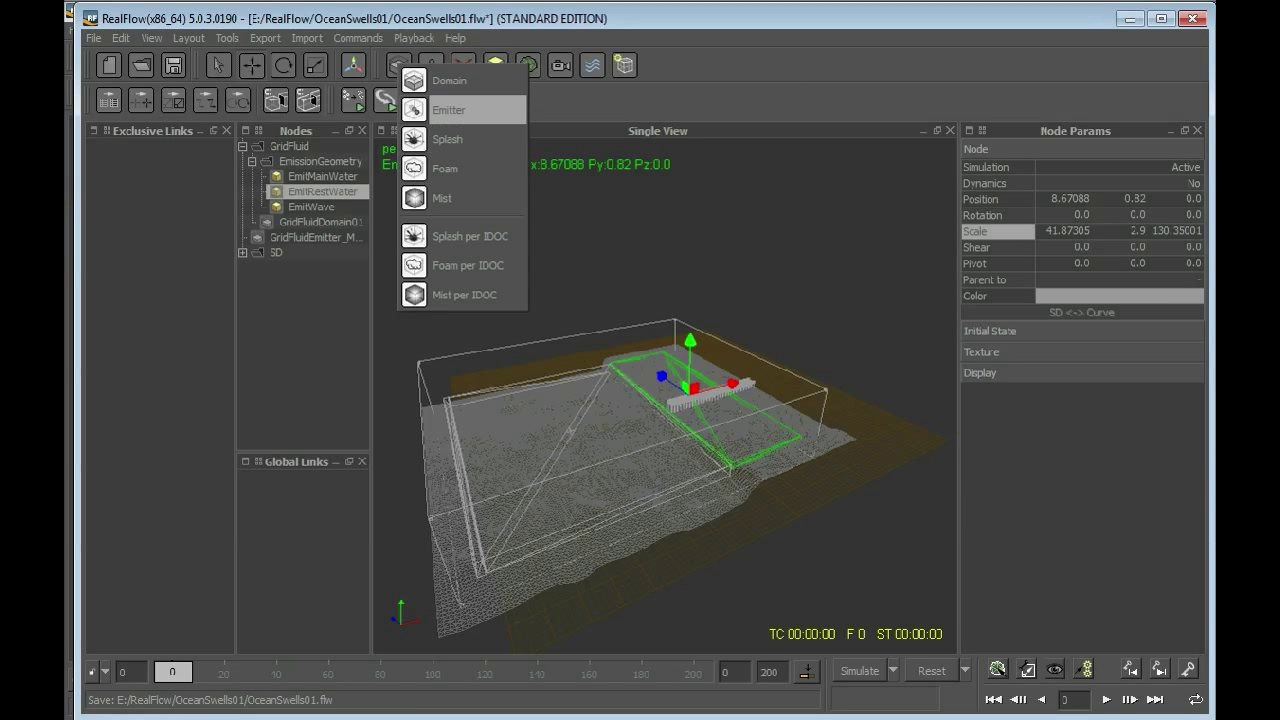
click(447, 110)
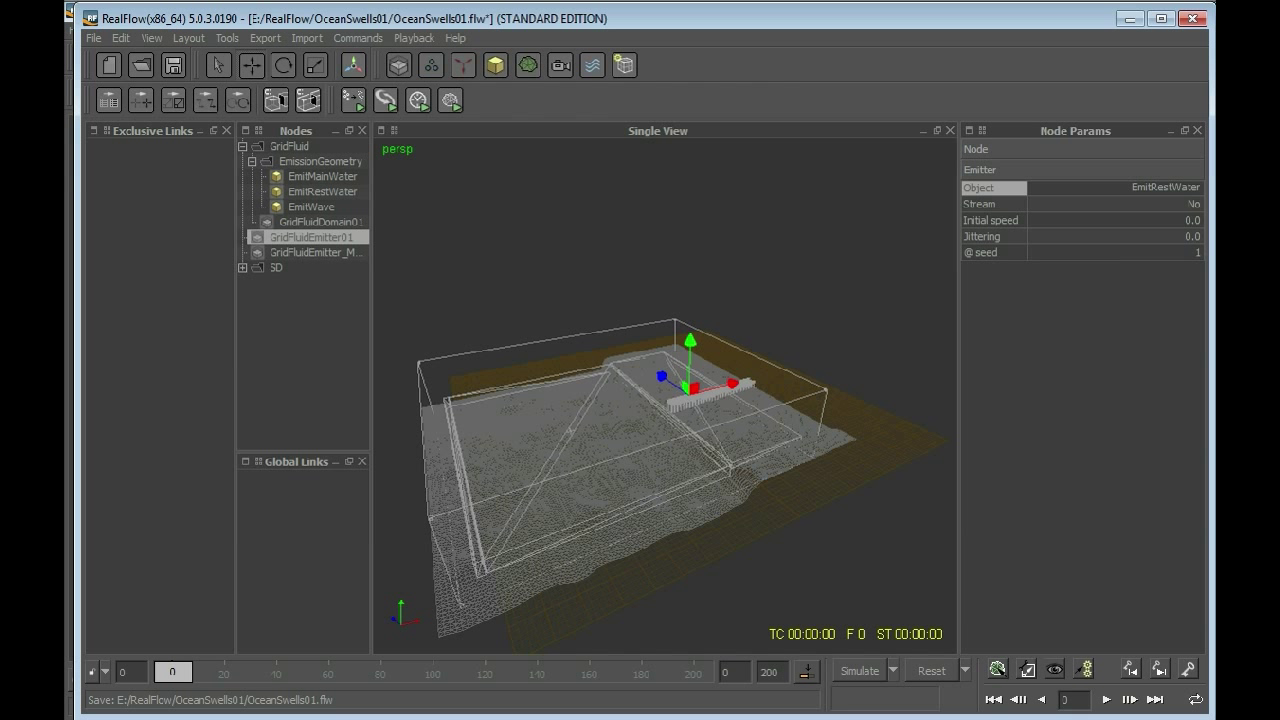
Rename the emitter for the rest water as GridFluidEmitter_RestWater.
right_click(342, 240)
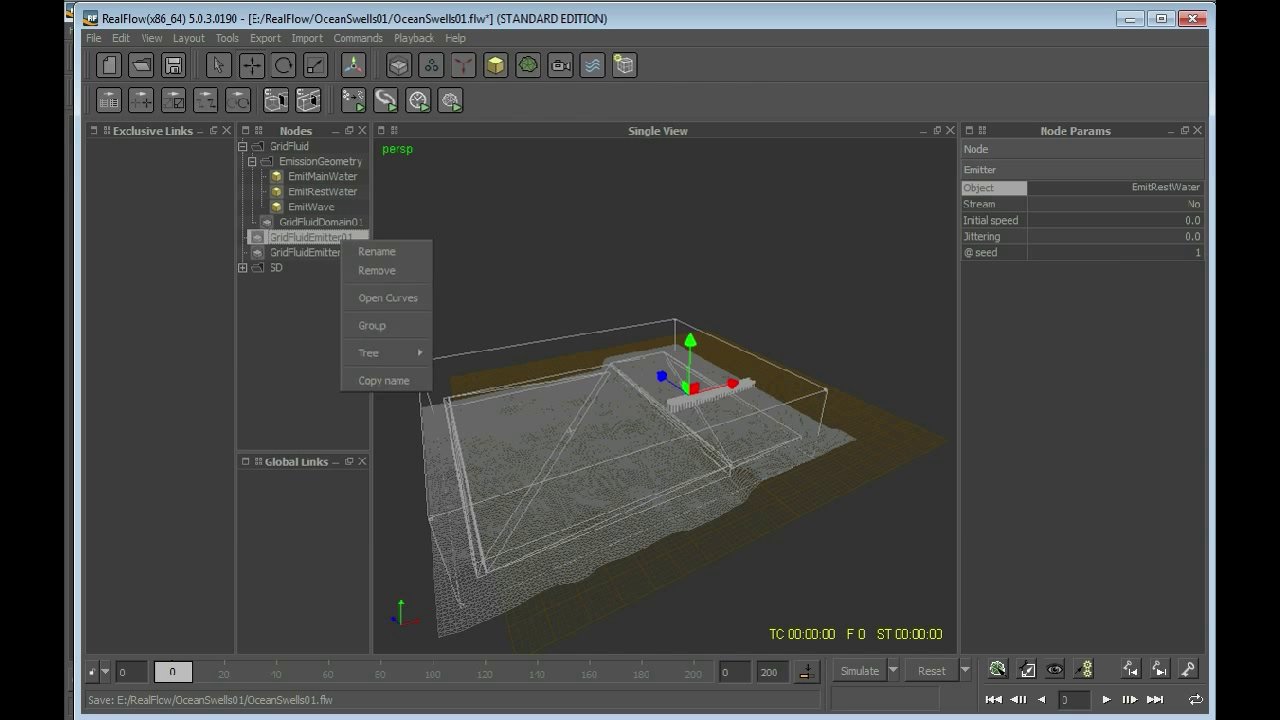
click(377, 251)
key(BackSpace)
key(BackSpace)
text(_RestWater)
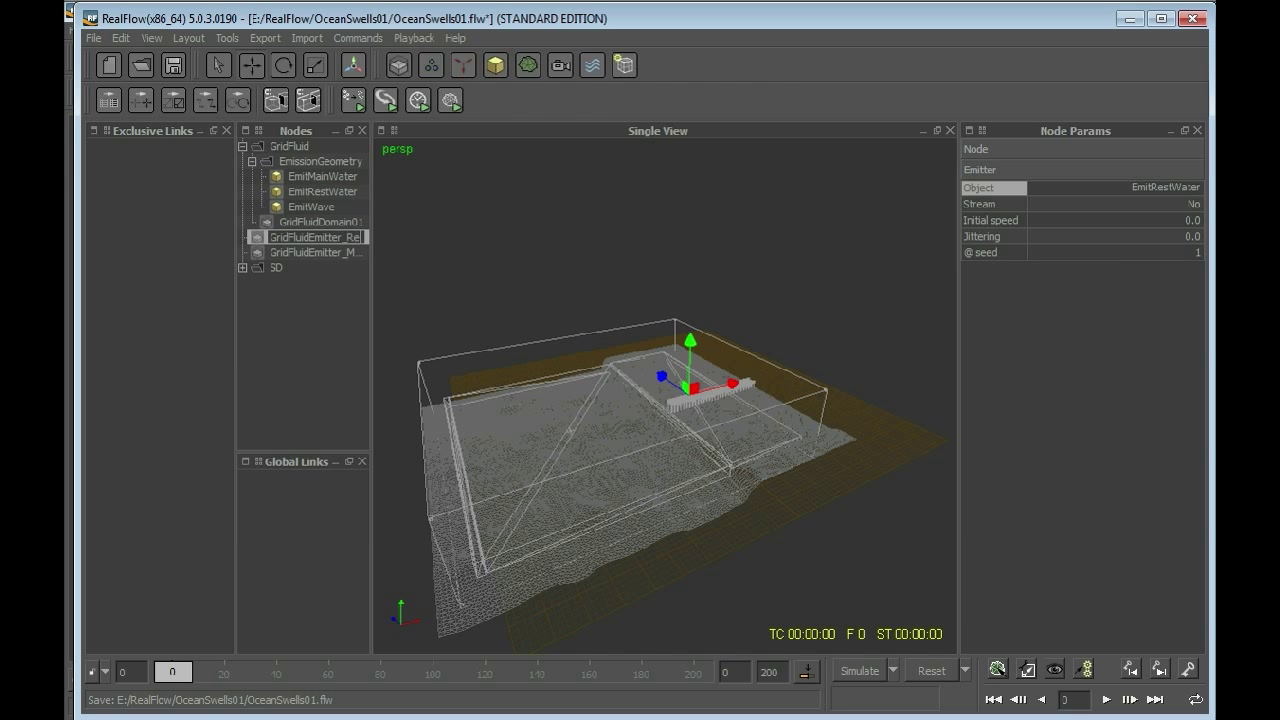
key(Return)
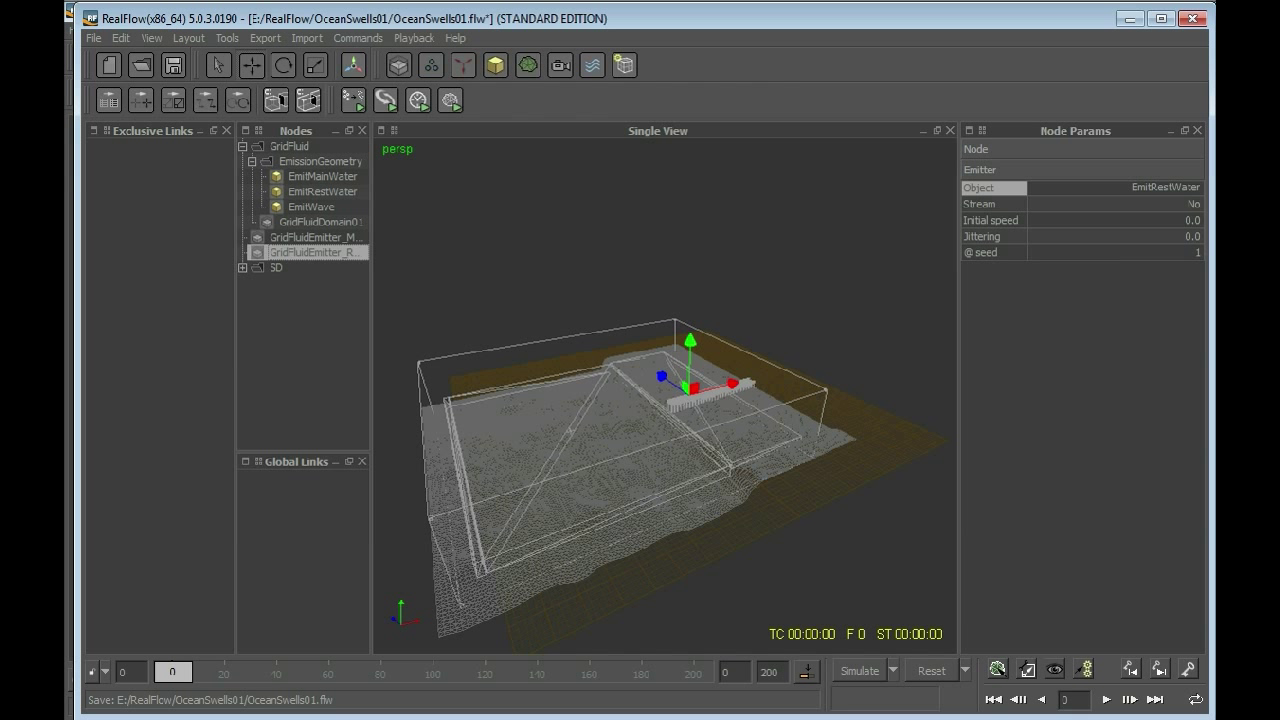
Add a third grid fluid emitter that uses the EmitWave cube as its object.
click(312, 207)
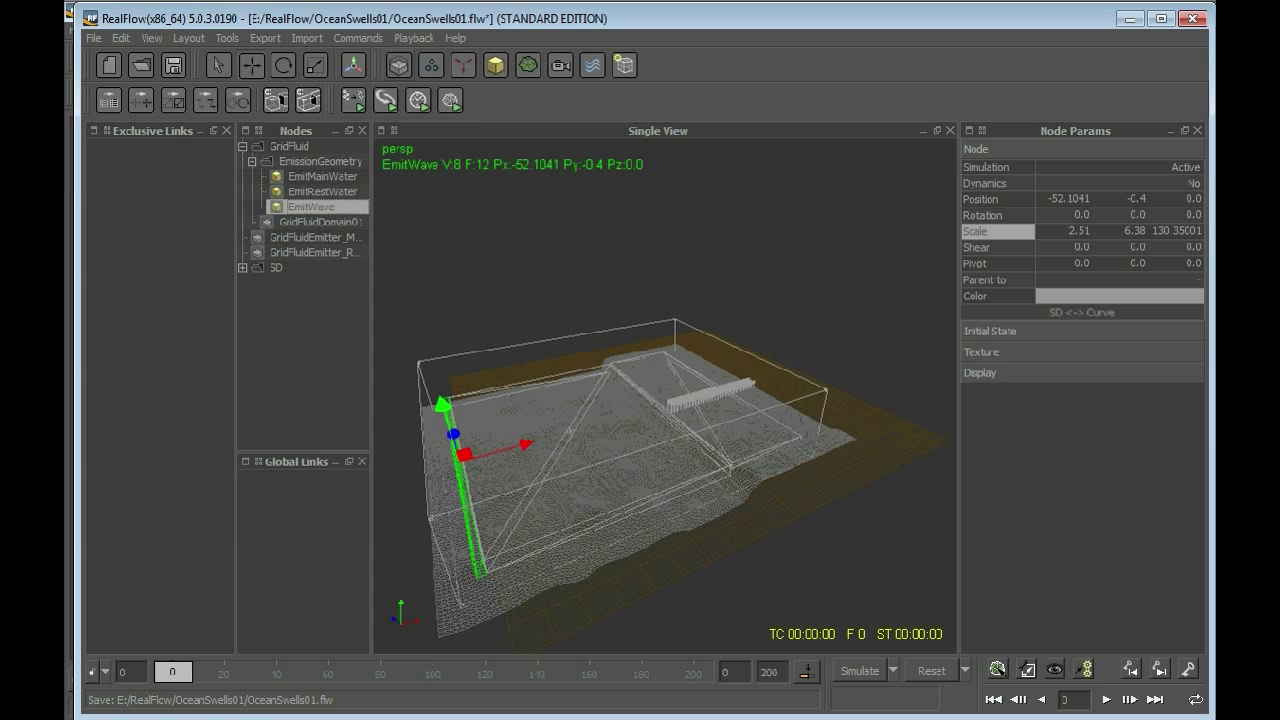
click(399, 65)
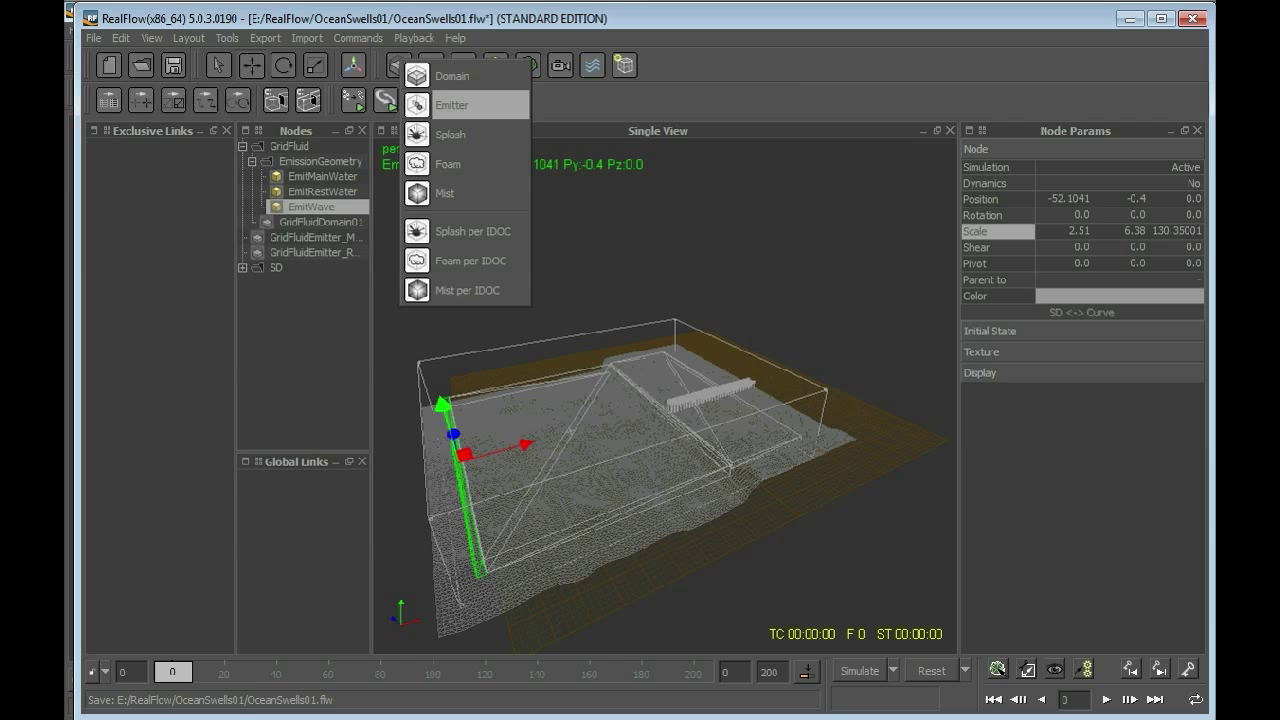
click(452, 105)
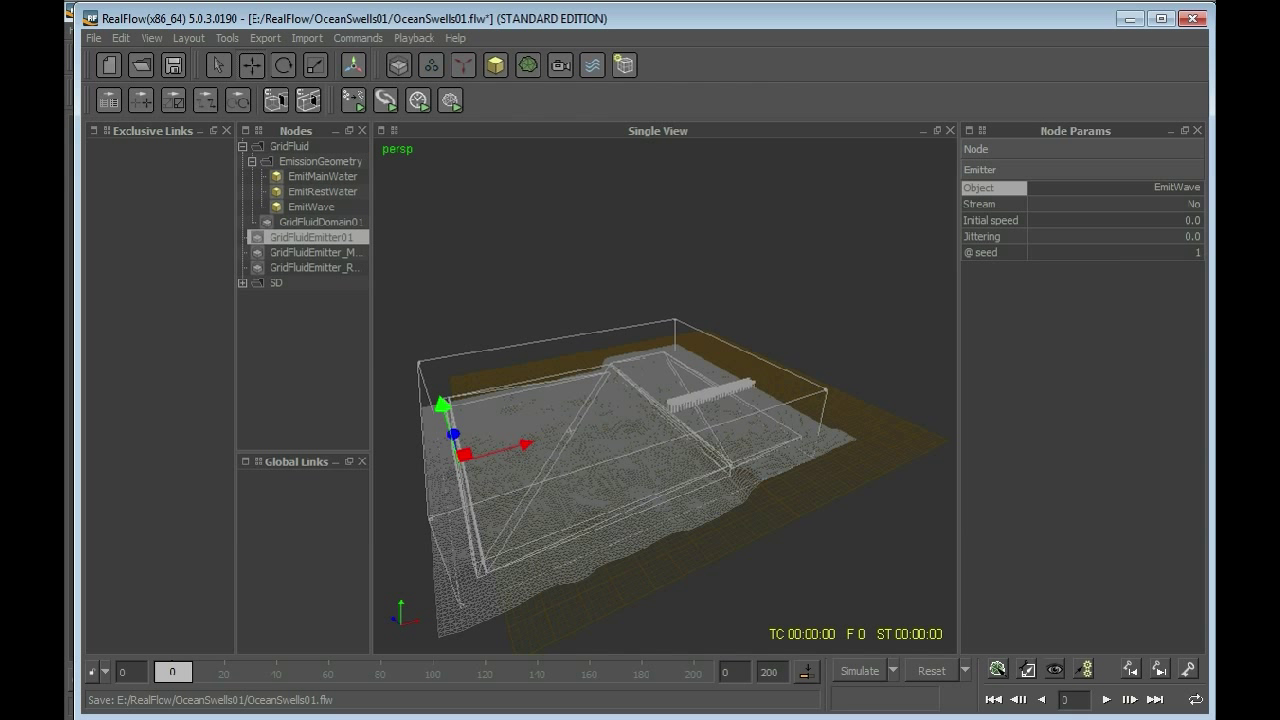
Rename the emitter for the wave cube as GridFluidEmitter_Wave.
right_click(325, 238)
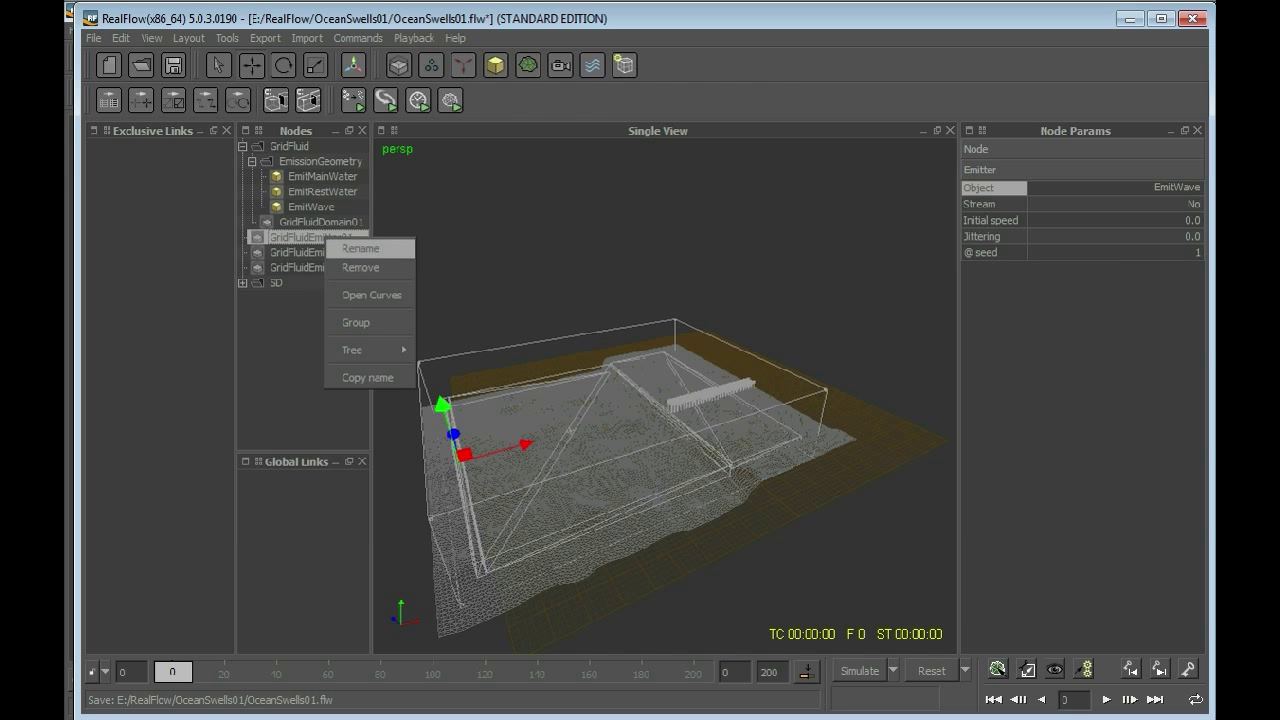
click(360, 248)
key(BackSpace)
key(BackSpace)
text(_Wave)
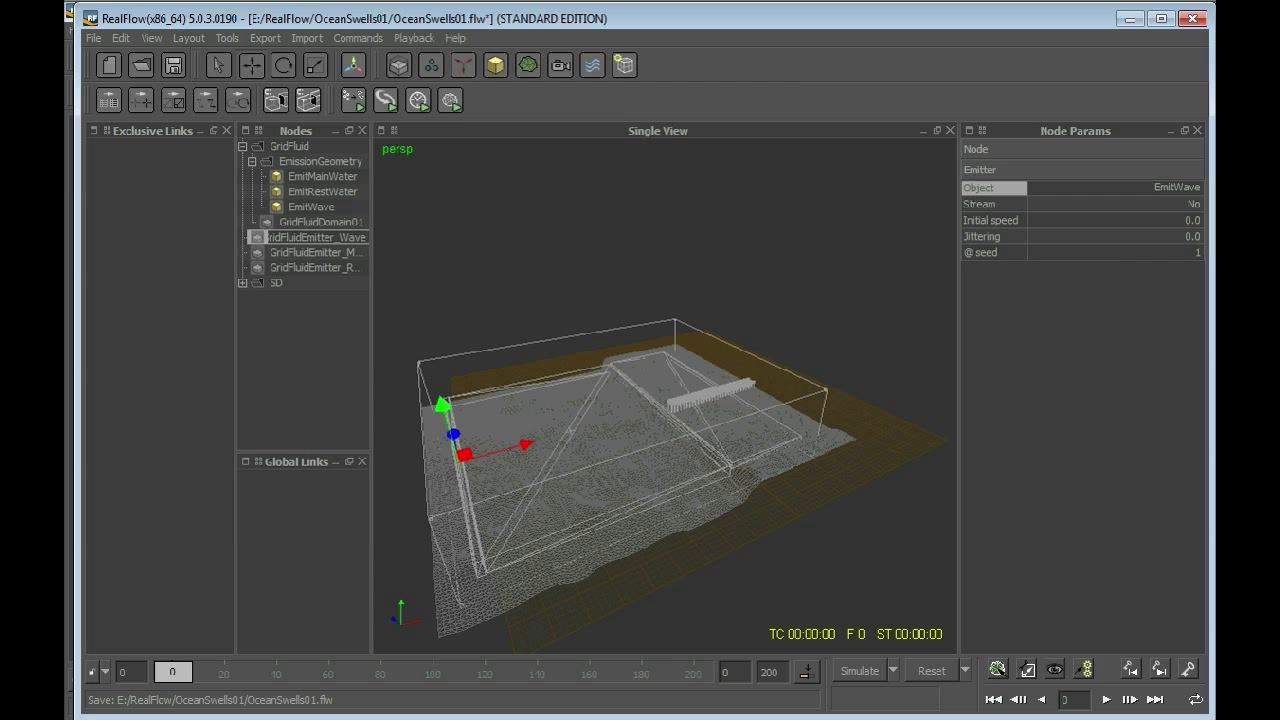
key(Return)
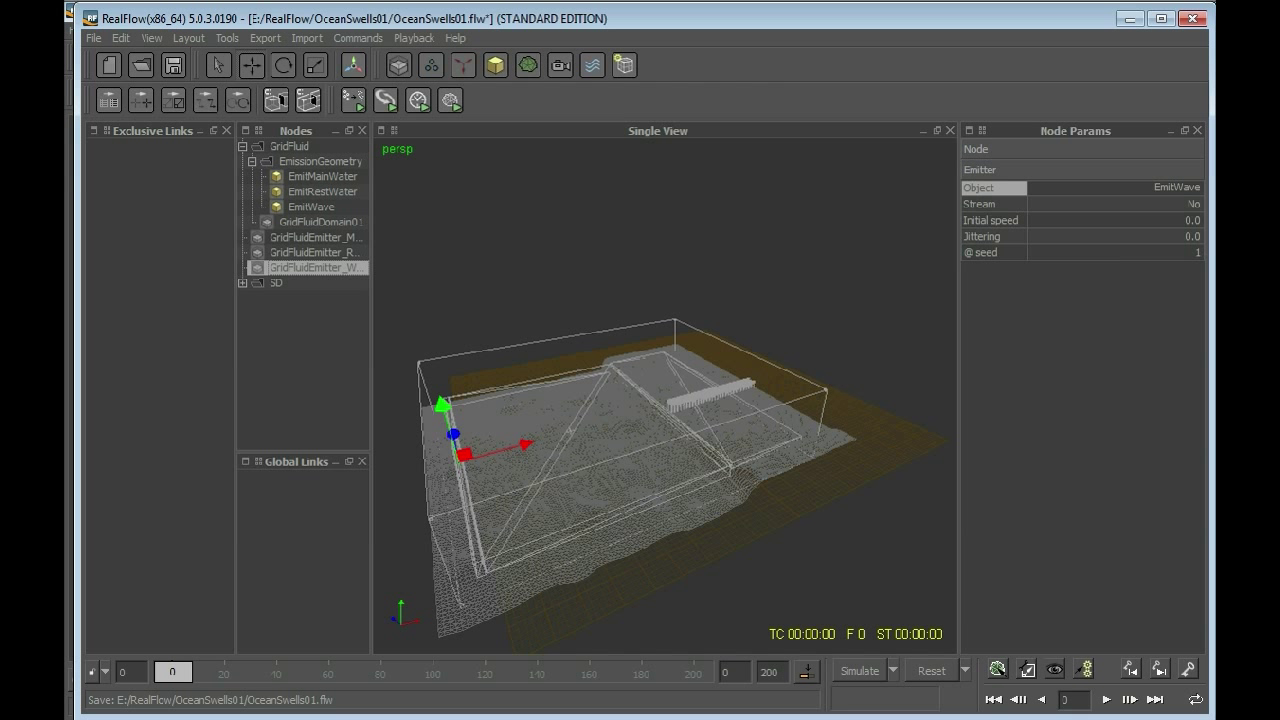
Group the main, rest water and wave grid fluid emitters together.
ctrl+click(314, 253)
ctrl+click(314, 238)
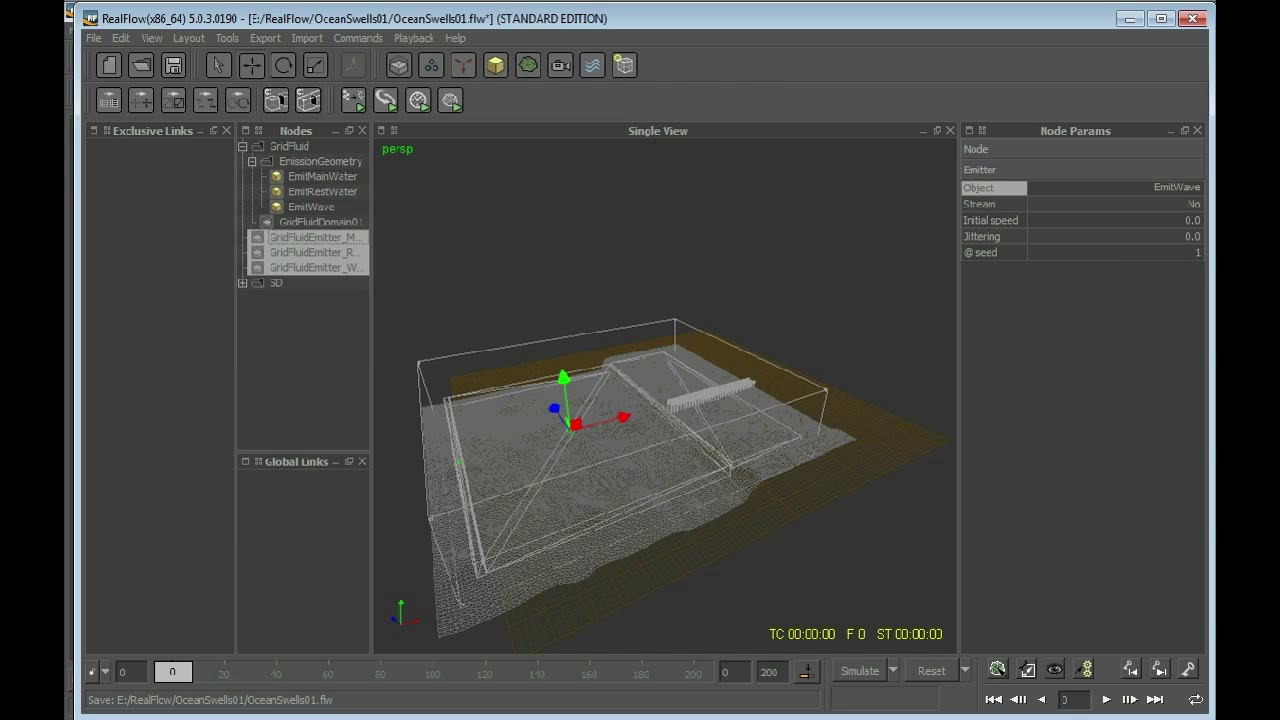
right_click(319, 237)
click(351, 302)
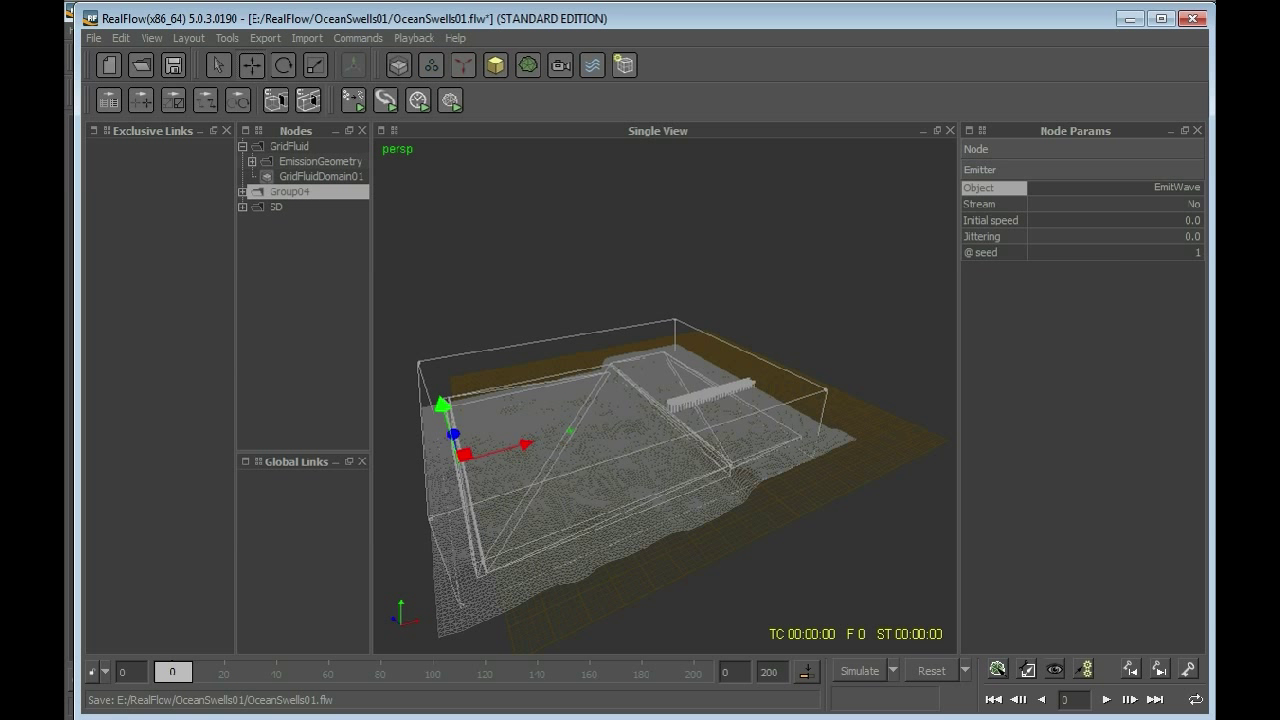
Rename the new emitter group as GF_Emitters.
right_click(297, 192)
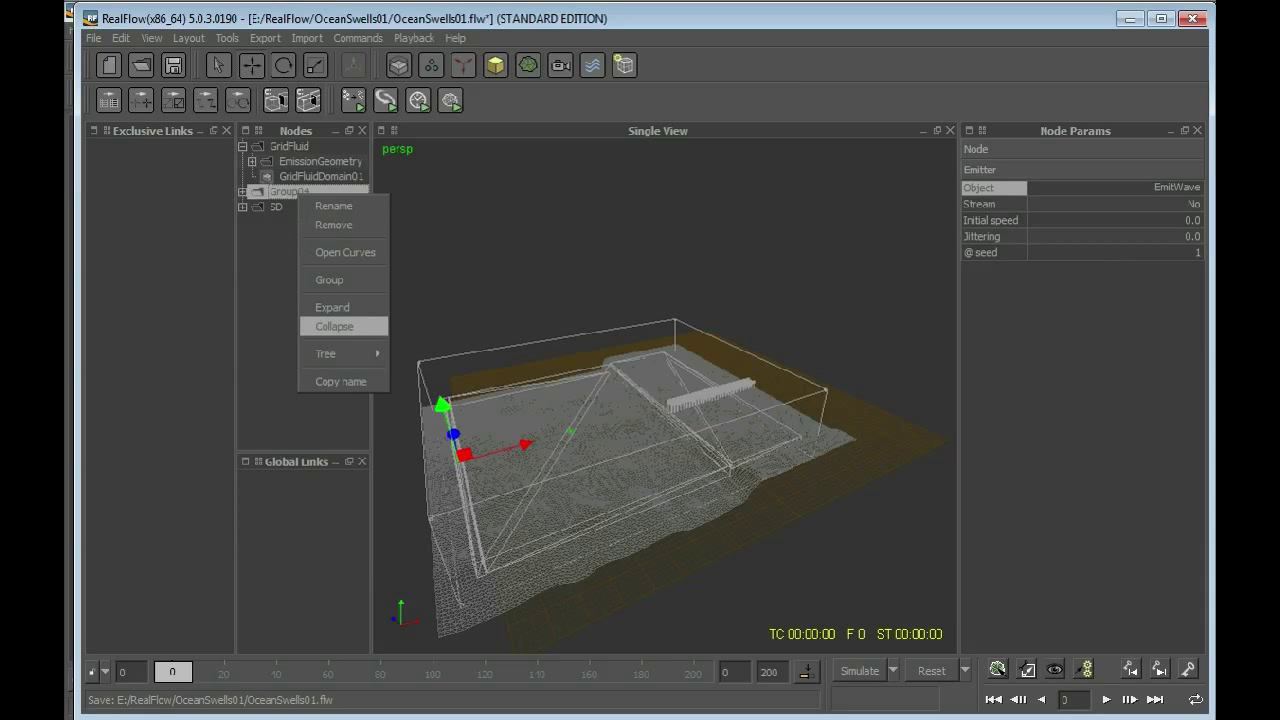
click(334, 205)
key(BackSpace)
key(BackSpace)
key(BackSpace)
key(BackSpace)
key(BackSpace)
key(BackSpace)
text(F_Emitters)
key(Return)
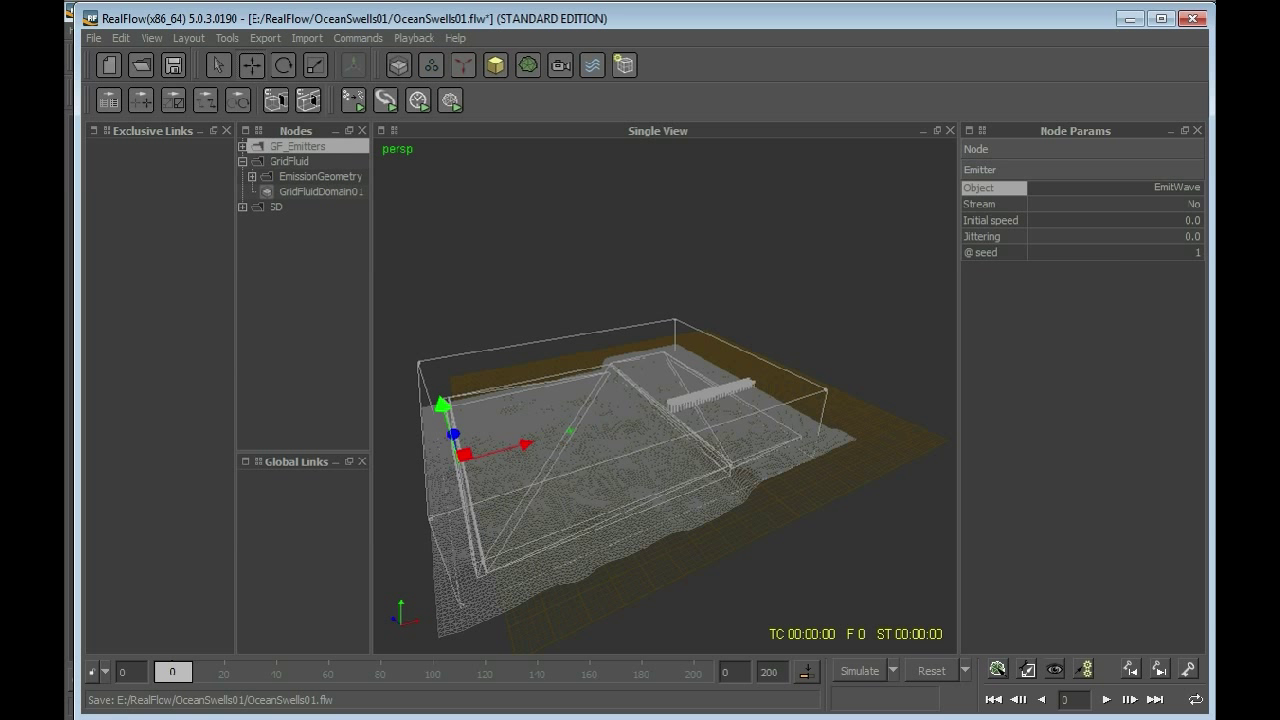
Nest the GF_Emitters group inside the GridFluid group and leave the EmissionGeometry group collapsed.
drag(297, 146, 289, 161)
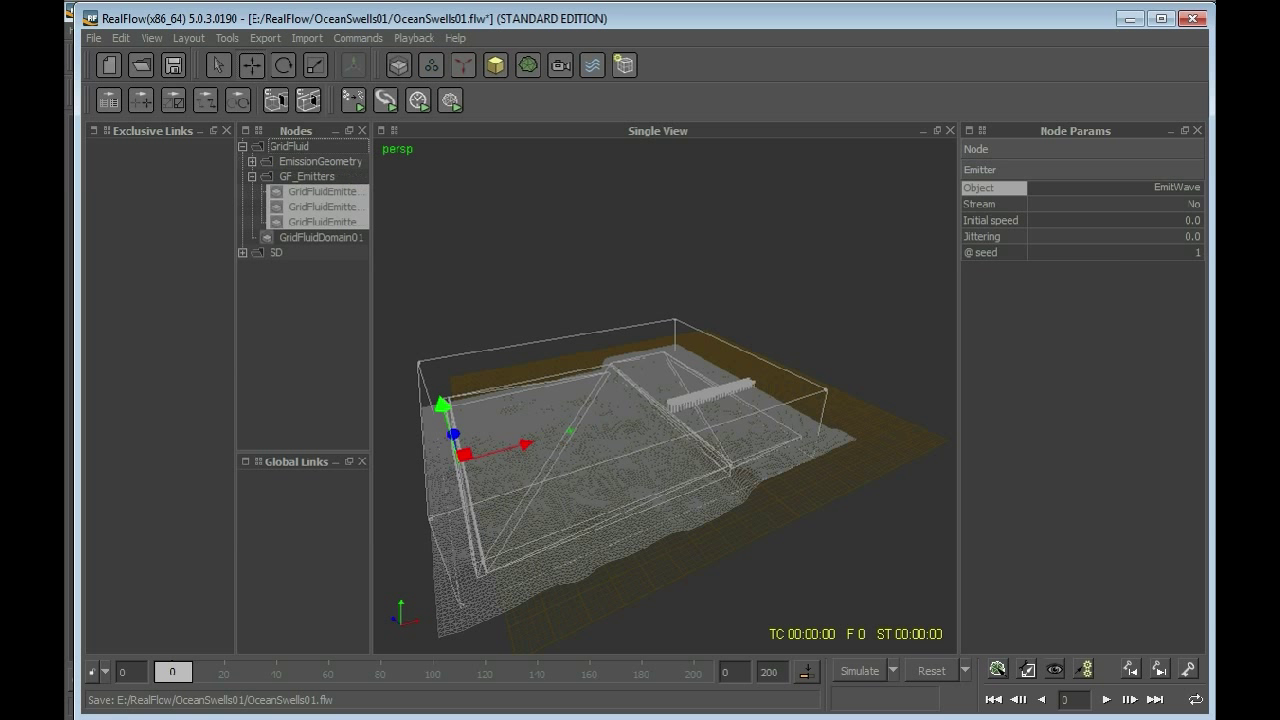
click(319, 161)
click(252, 161)
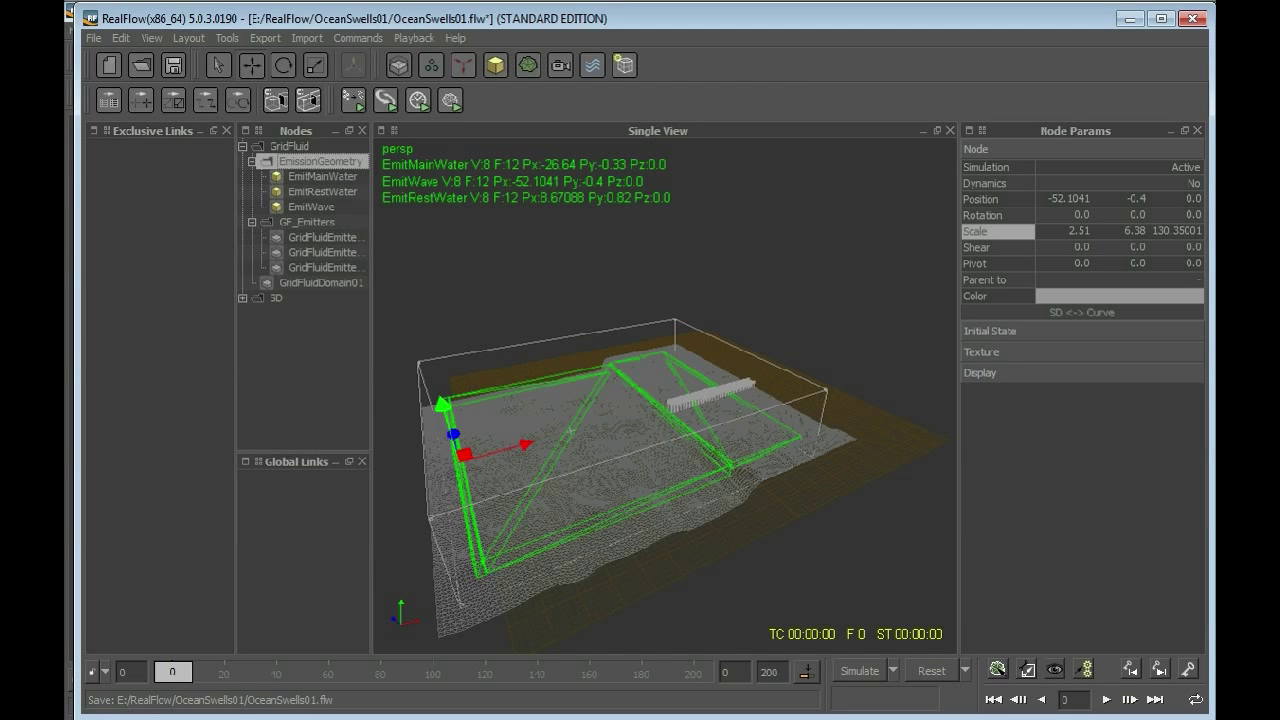
click(252, 161)
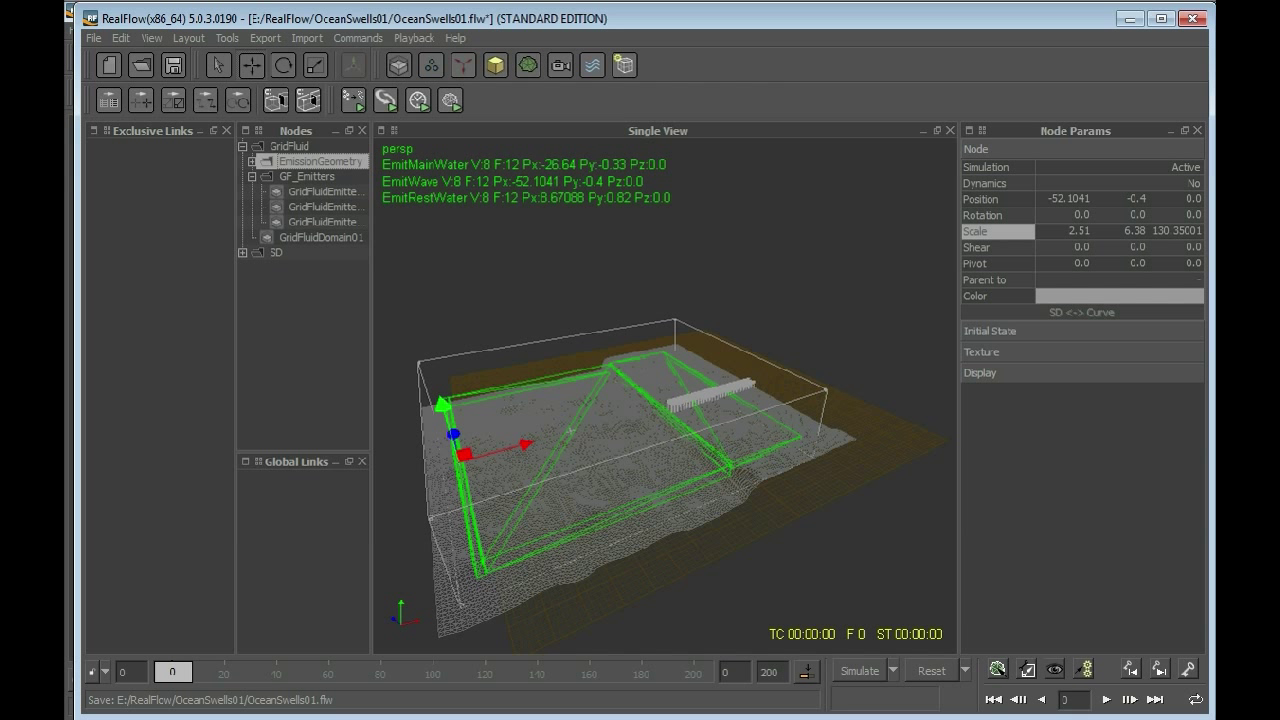
Add GridFluidDomain01 to the exclusive links.
click(320, 238)
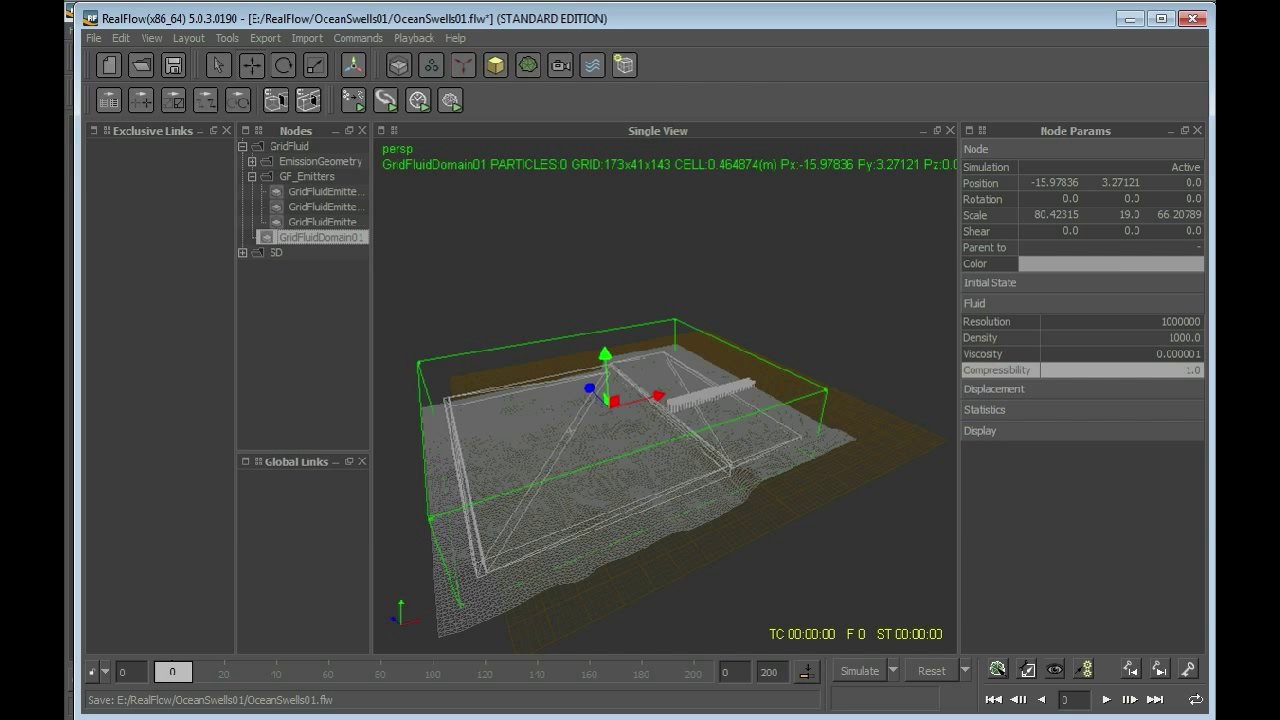
drag(320, 238, 160, 220)
Check which object is assigned to each of the three grid fluid emitters.
click(322, 191)
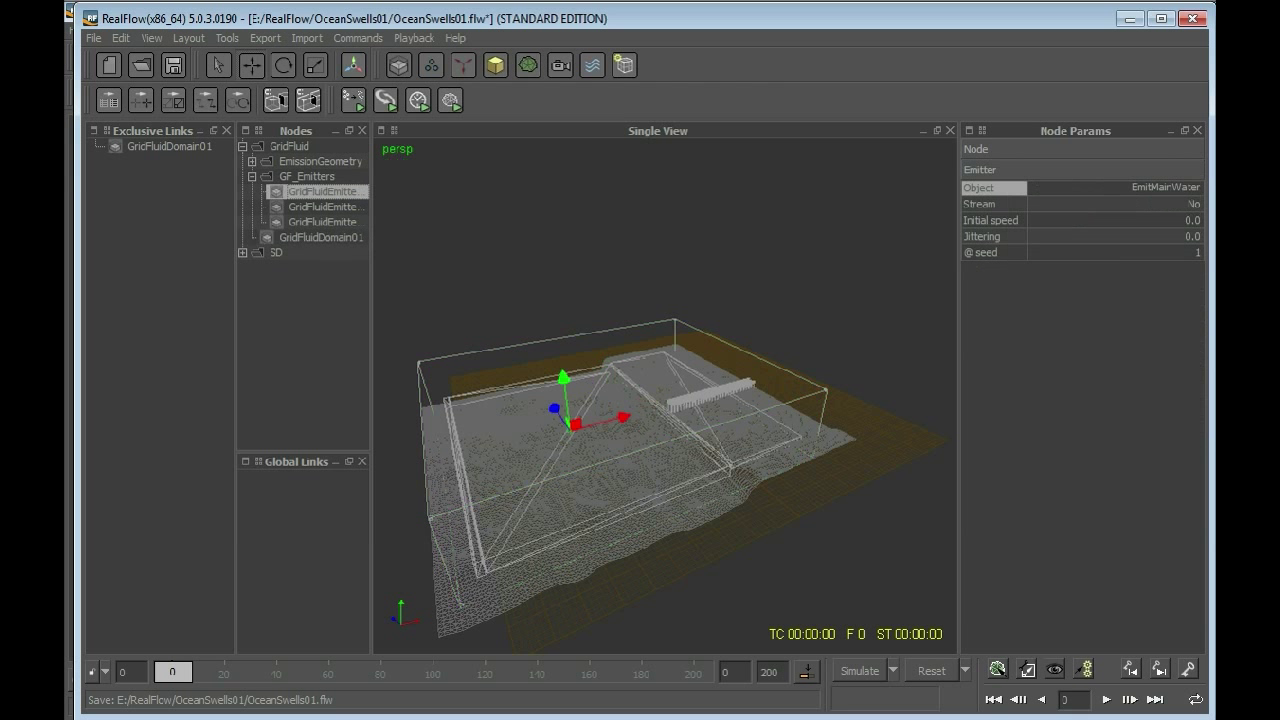
click(322, 207)
click(322, 222)
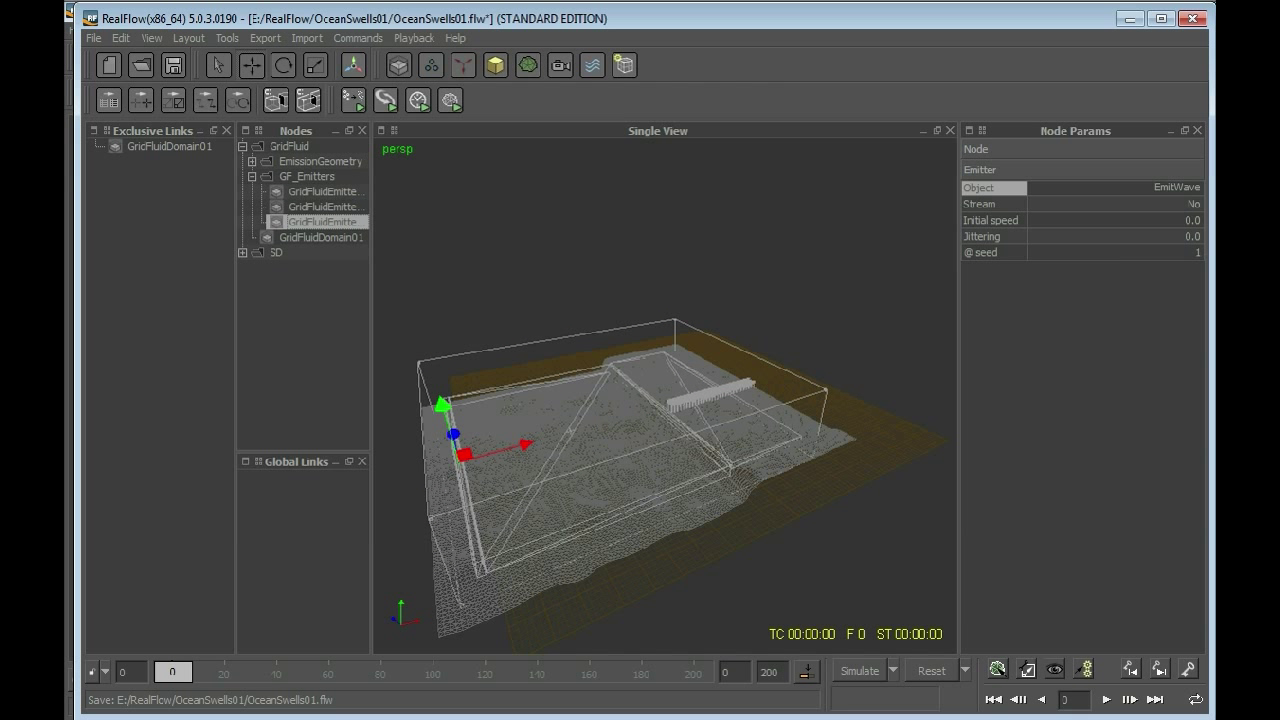
click(322, 207)
click(322, 191)
click(322, 207)
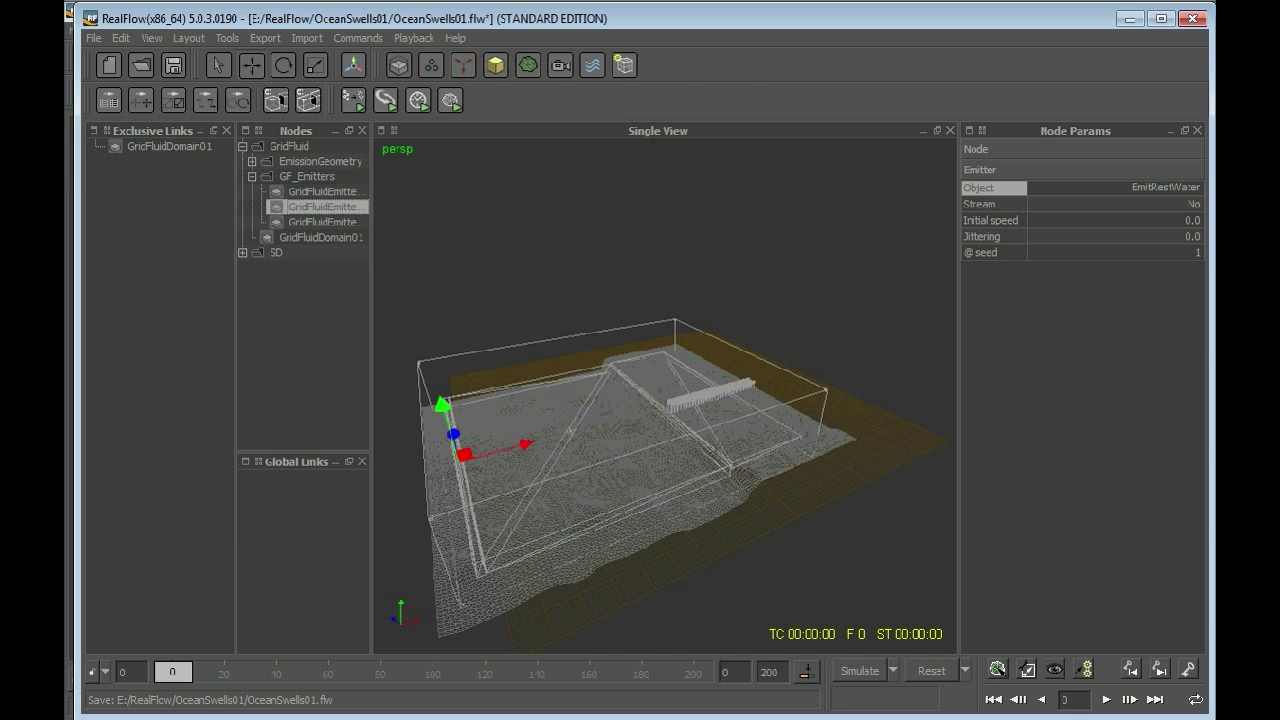
click(322, 222)
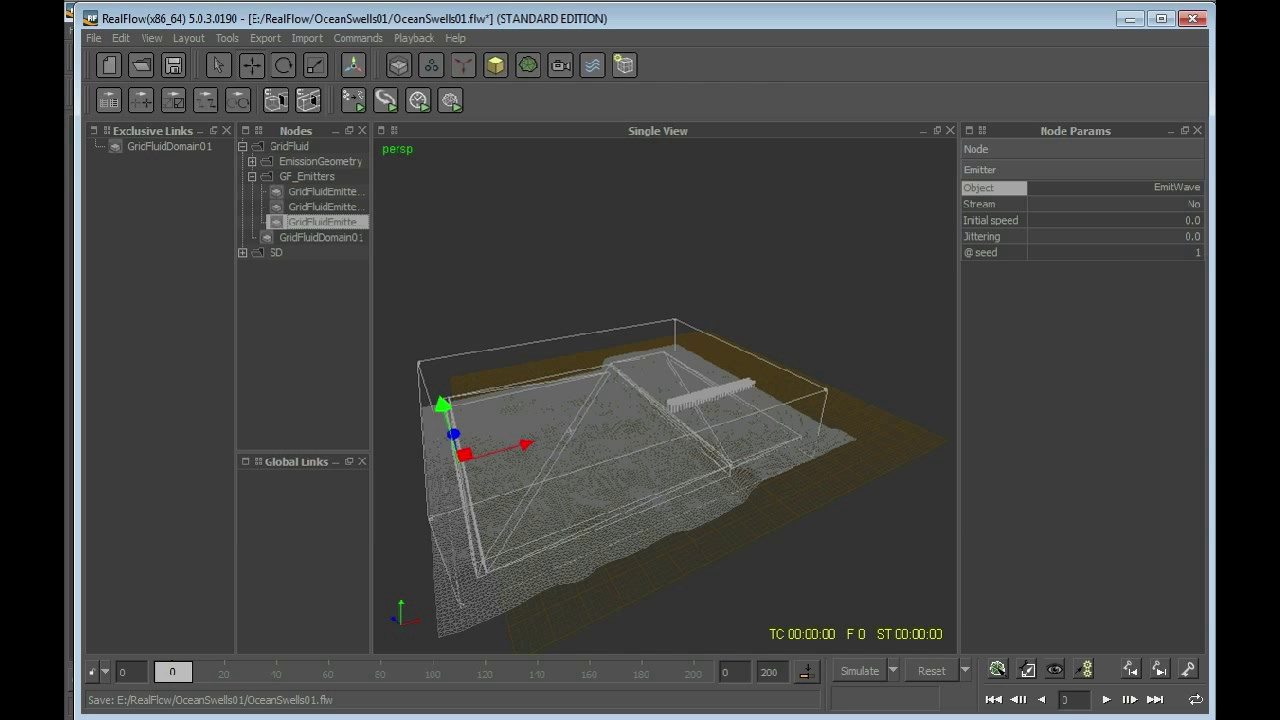
click(322, 191)
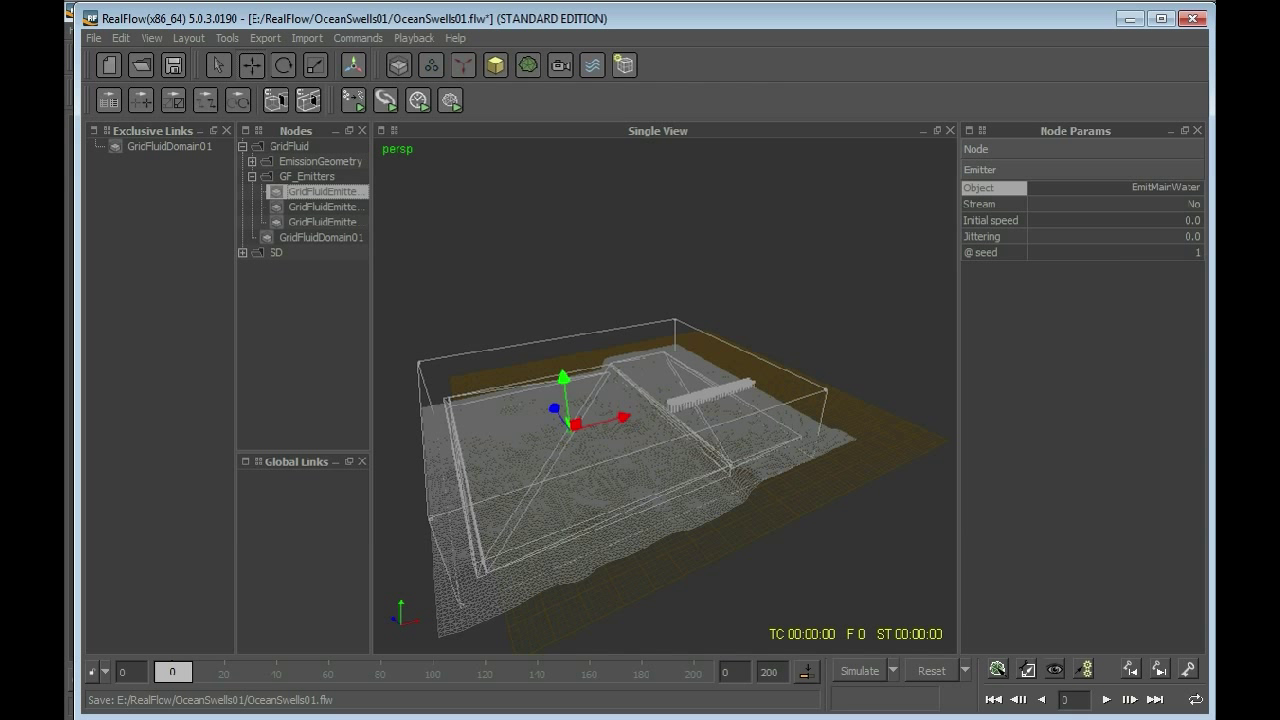
Link the GF_Emitters group exclusively to GridFluidDomain01 and widen the node list enough to read the emitter names.
click(307, 176)
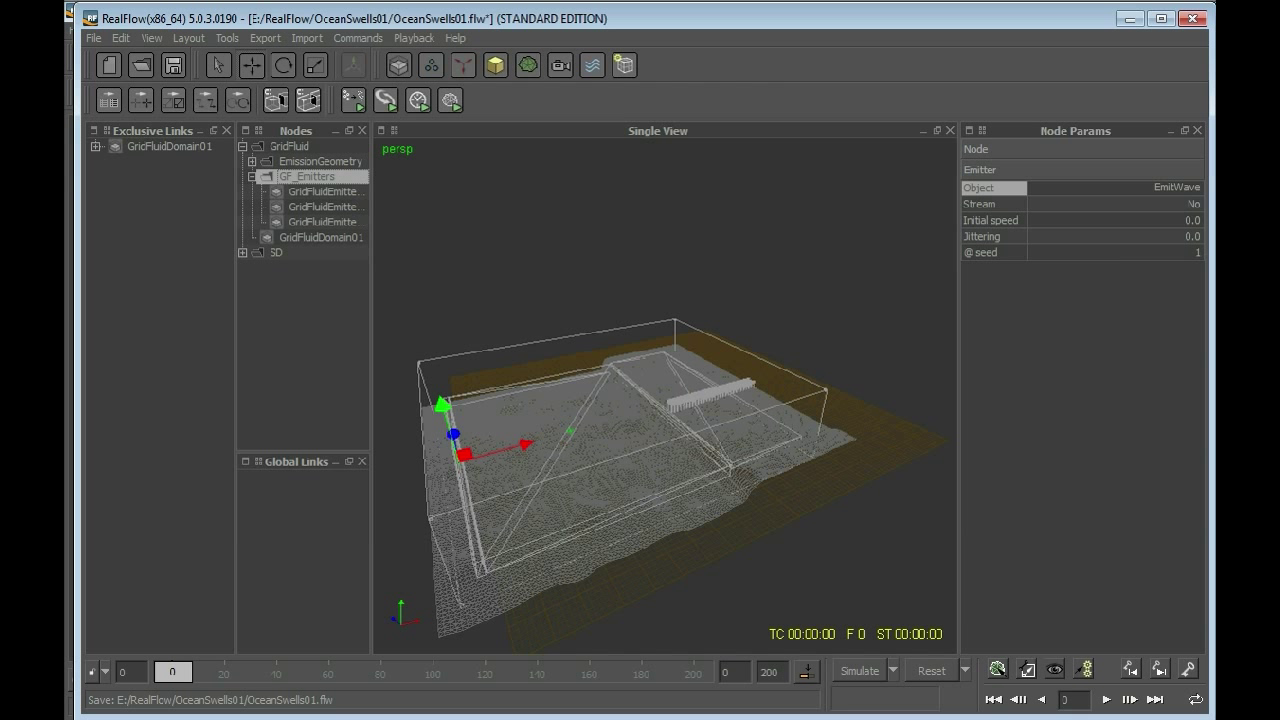
click(96, 146)
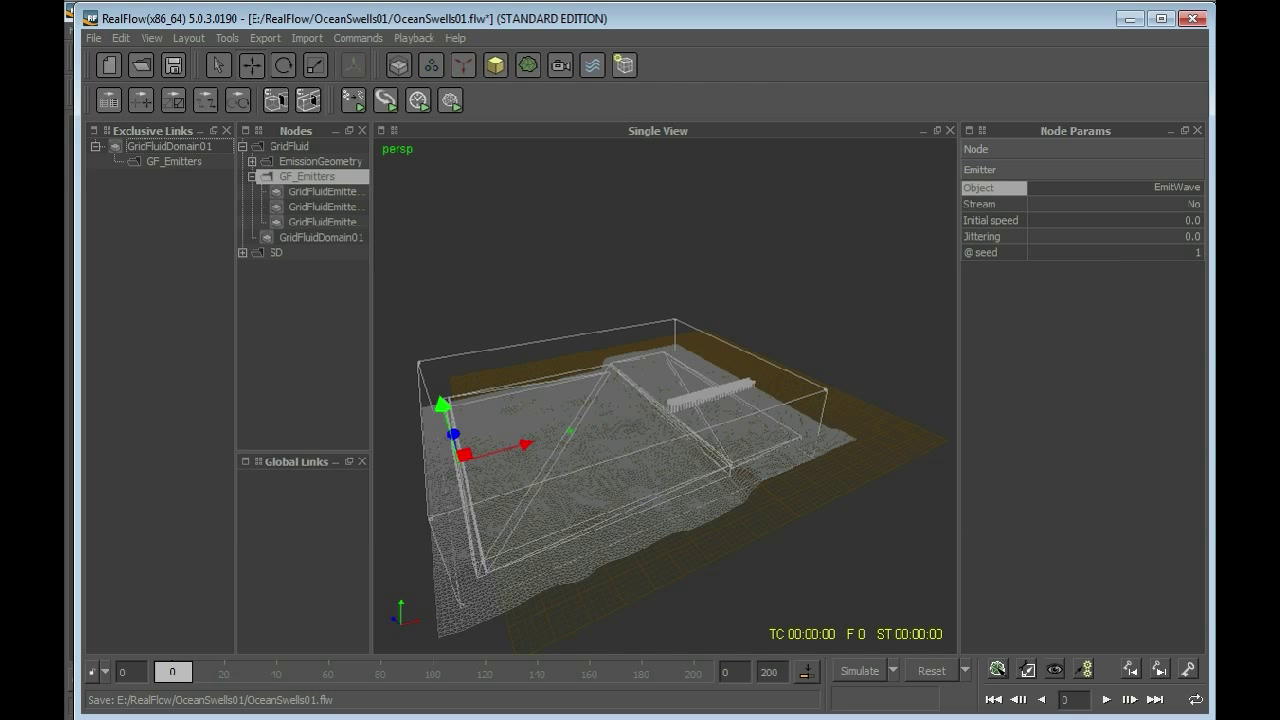
drag(377, 400, 438, 400)
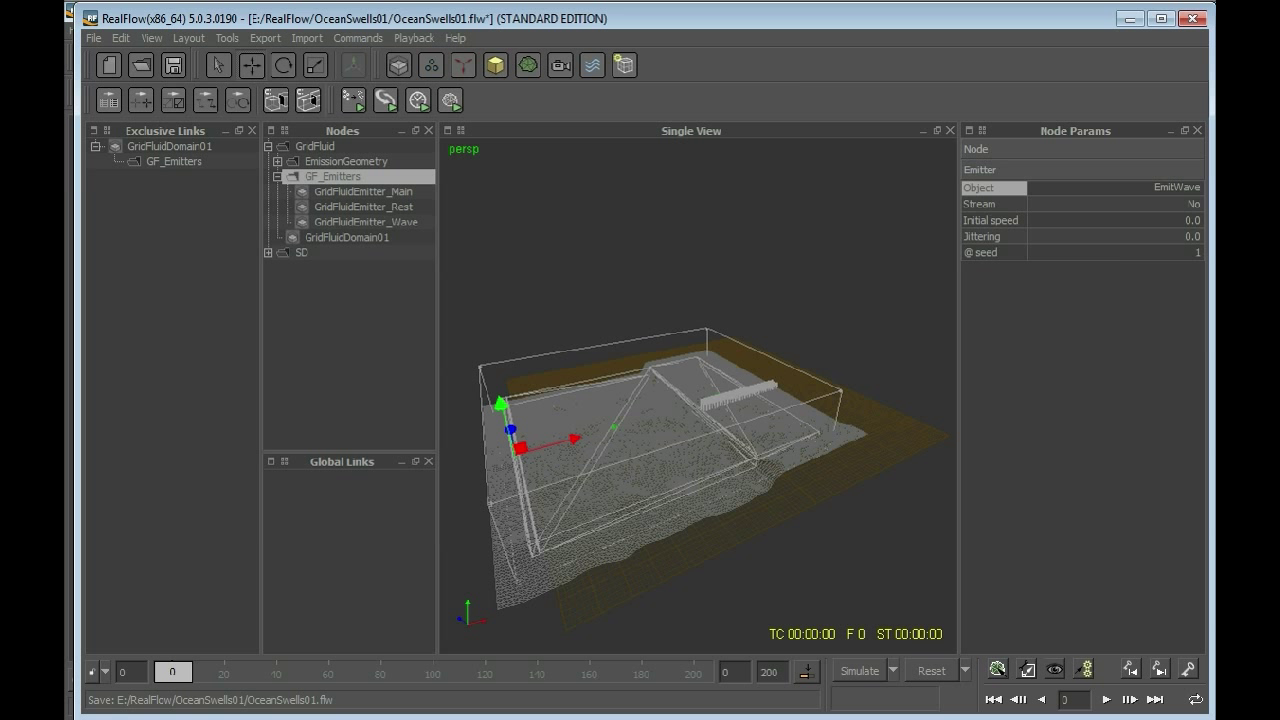
Set Stream to Yes for GridFluidEmitter_Wave.
click(366, 222)
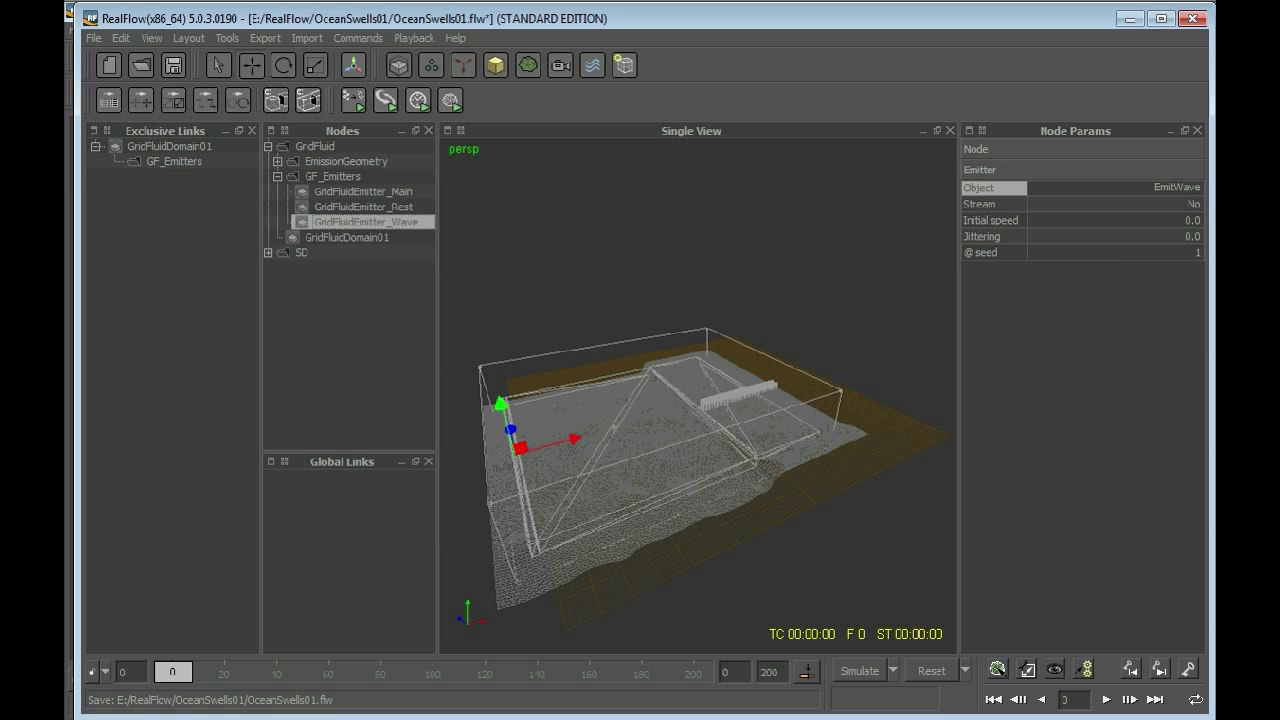
click(1190, 237)
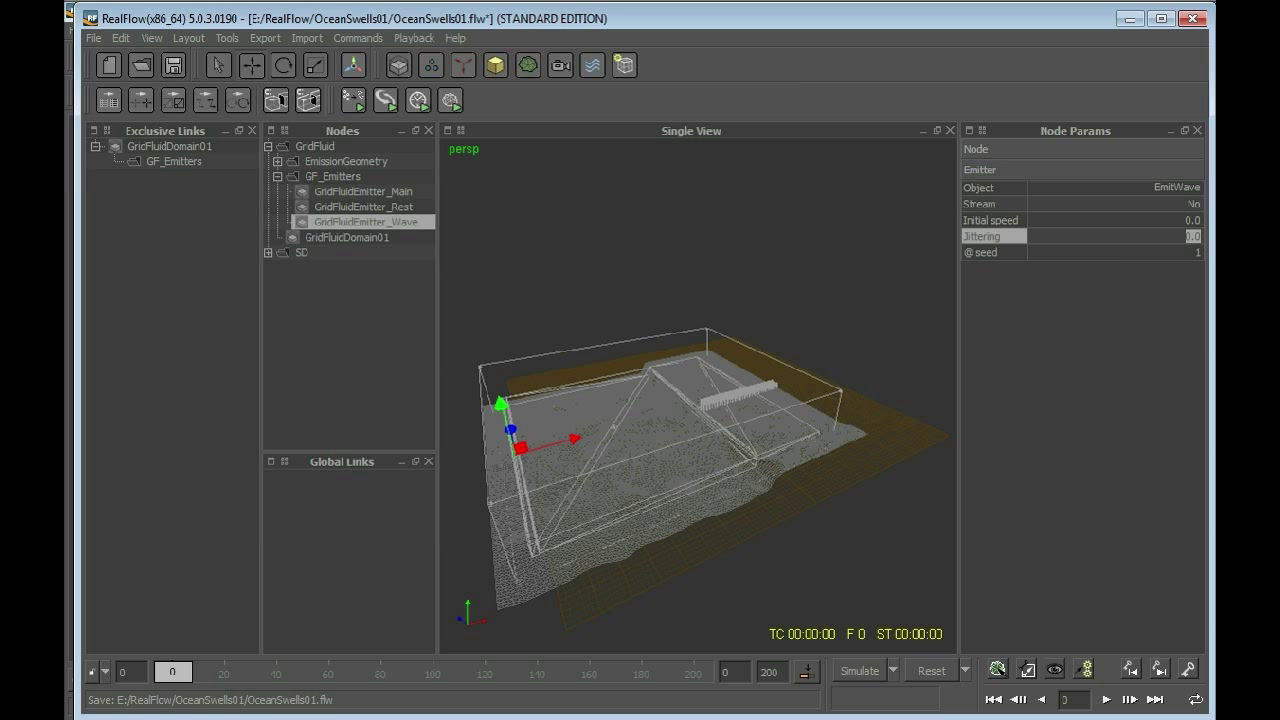
click(1190, 204)
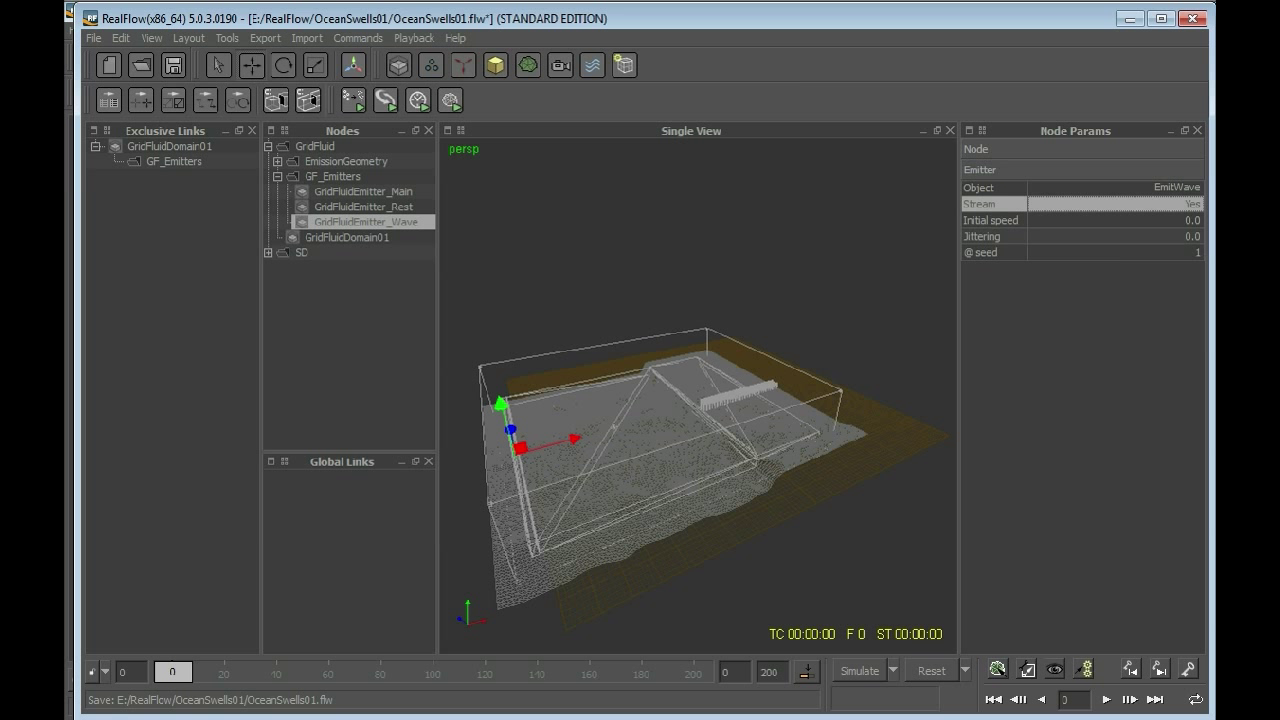
Set the wave emitter's jittering to 1.0 and its seed to 666.
alt+drag(660, 430, 730, 402)
scroll(699, 396, up, 3)
alt+drag(574, 463, 650, 430)
alt+drag(636, 480, 640, 462)
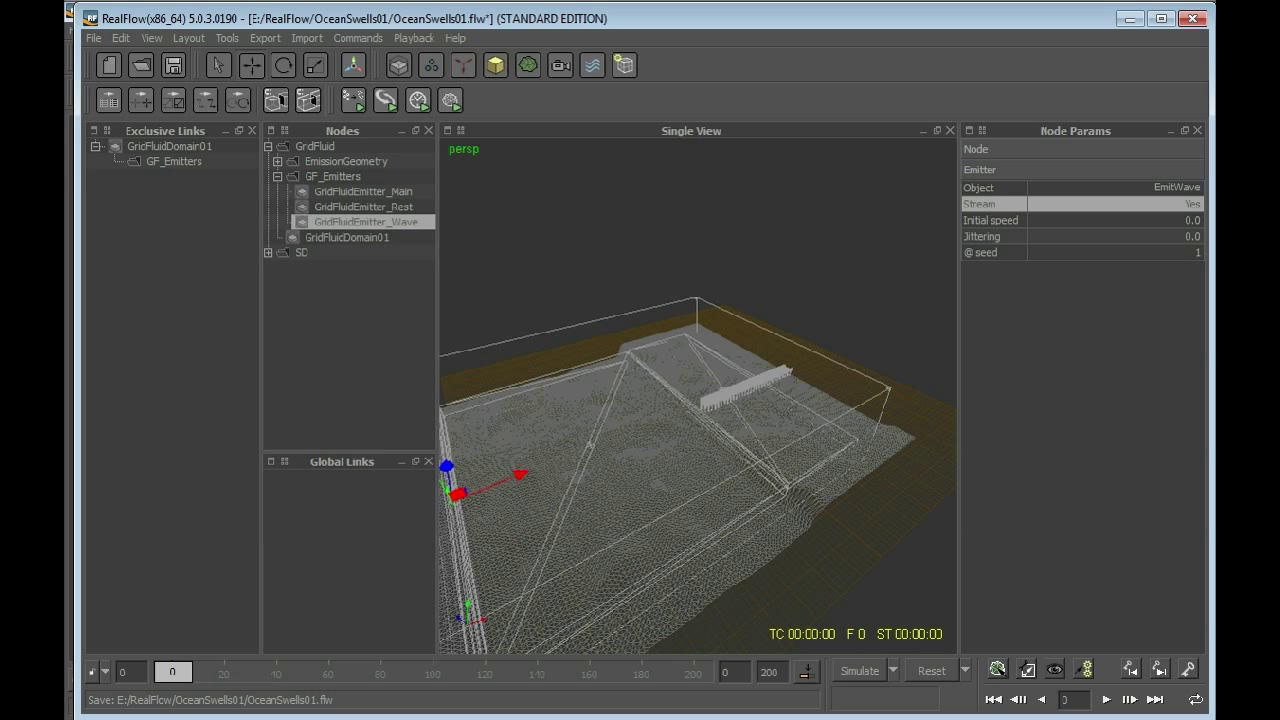
click(1116, 237)
text(1)
key(Return)
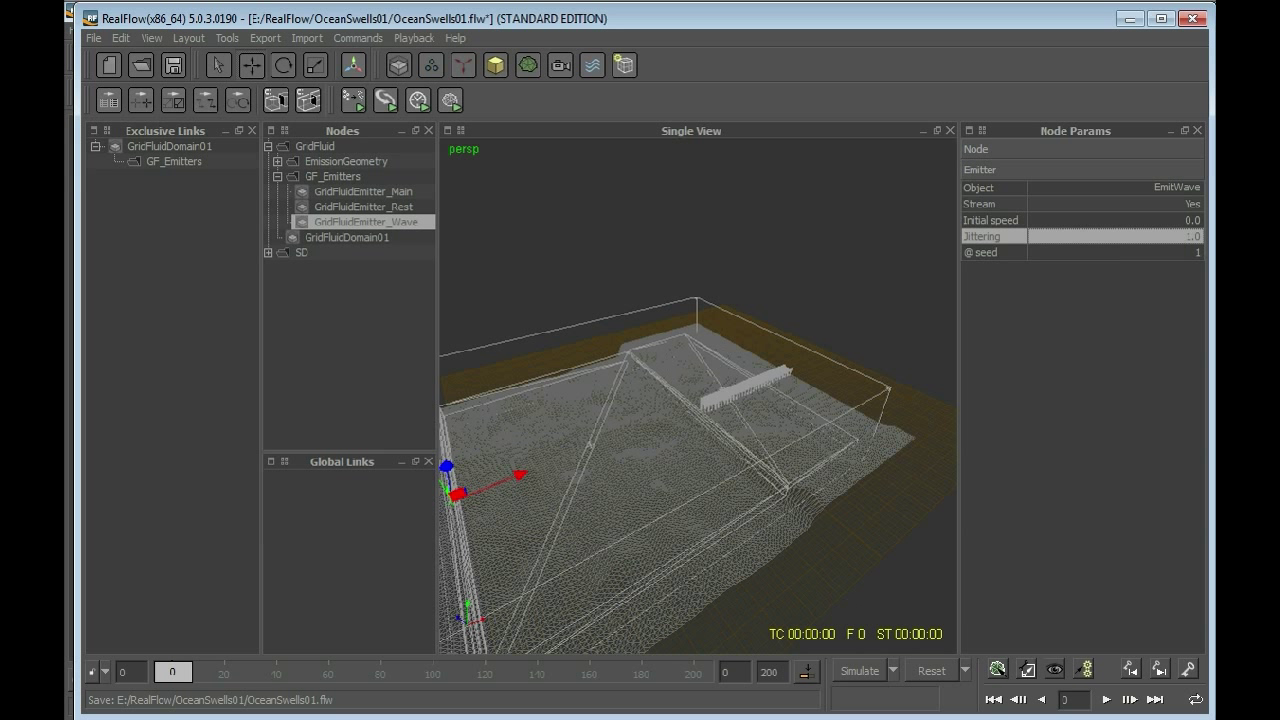
click(1116, 253)
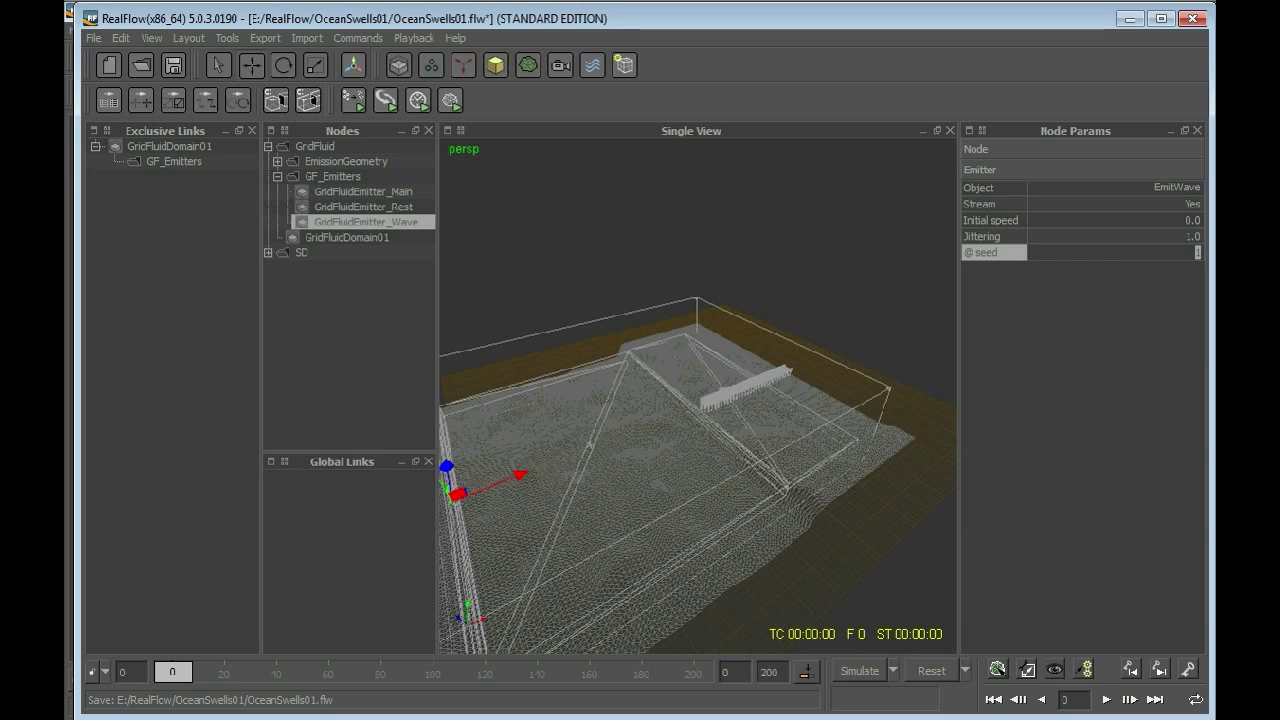
text(666)
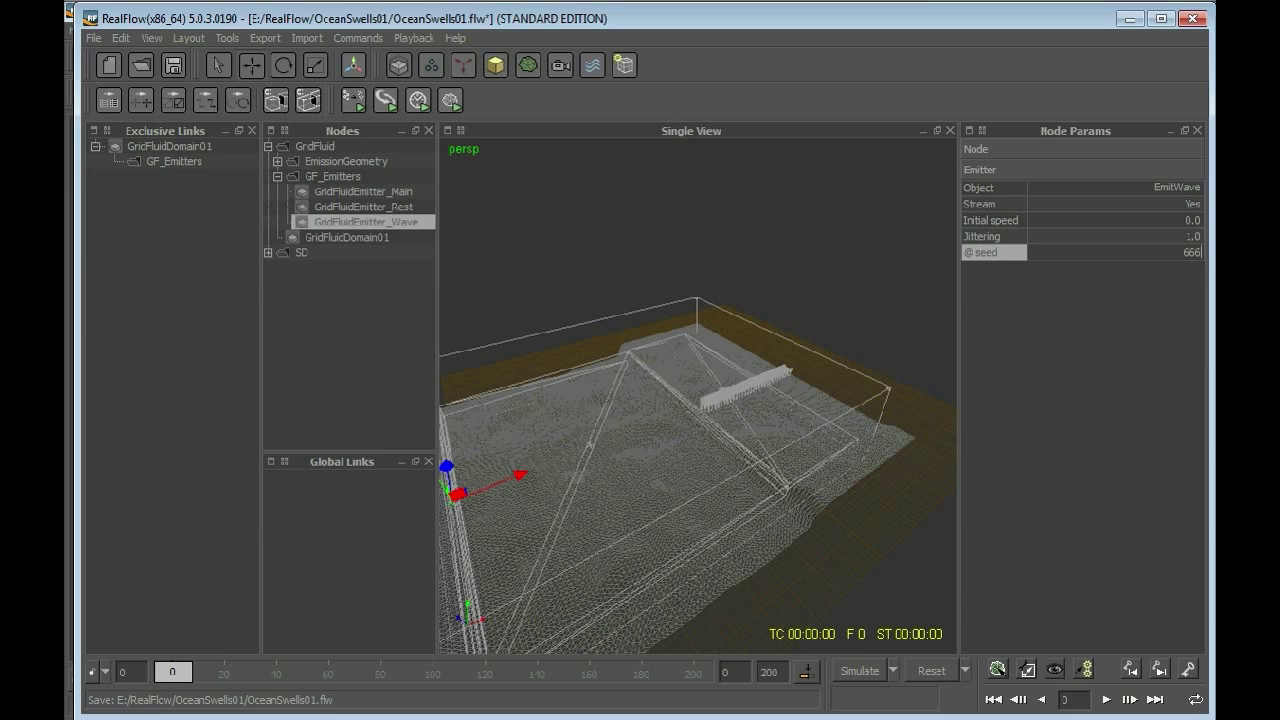
key(Return)
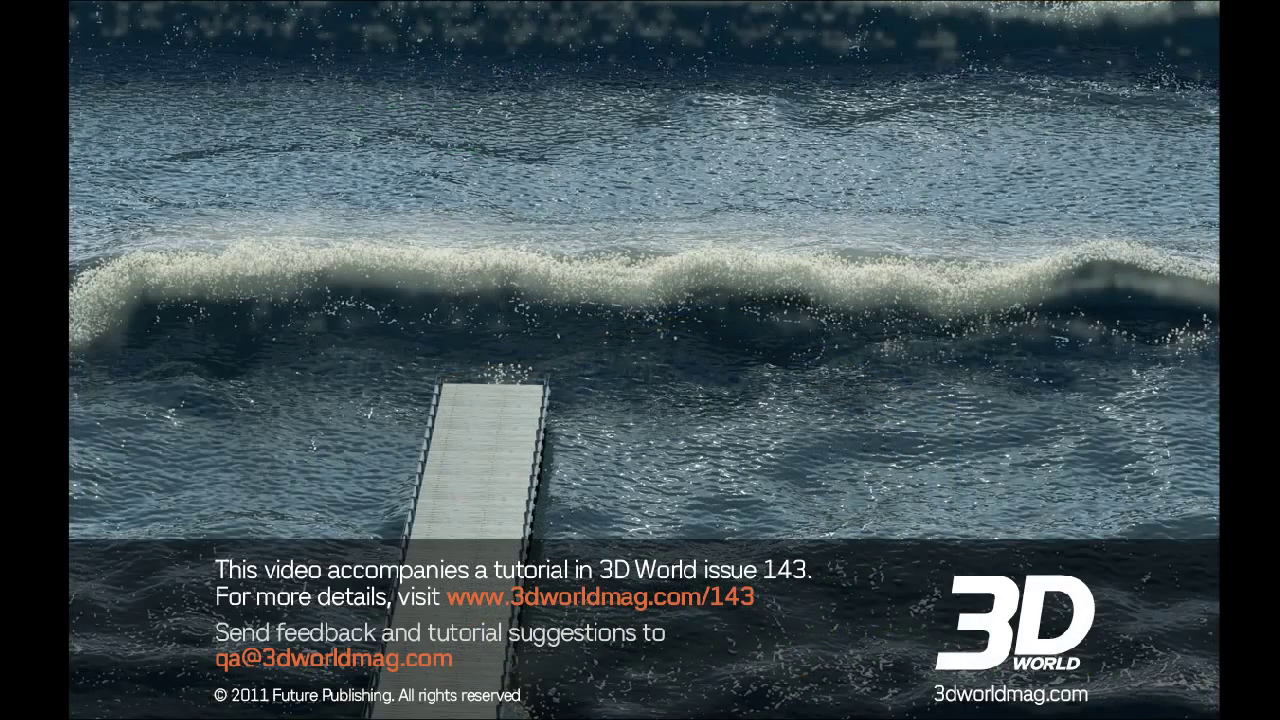